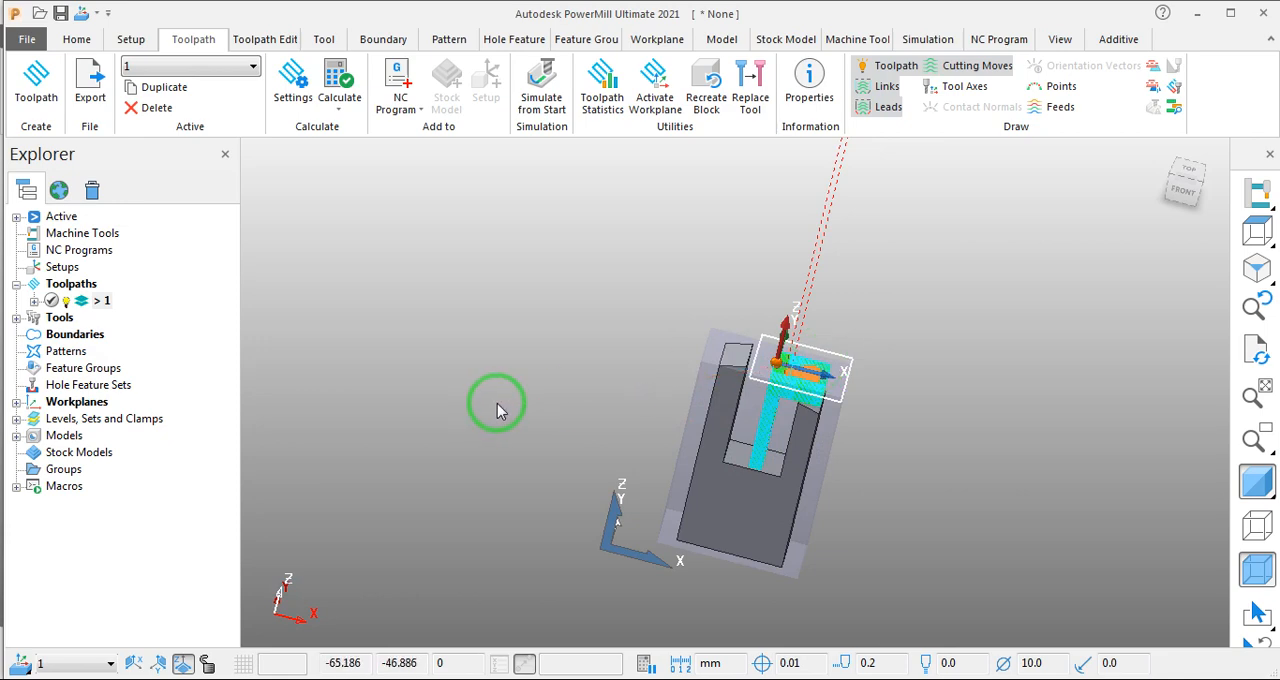
# - Examine the existing toolpath 1 in the slot of the forked part from several angles
pyautogui.moveTo(558, 357); pyautogui.dragTo(538, 320, button='middle')
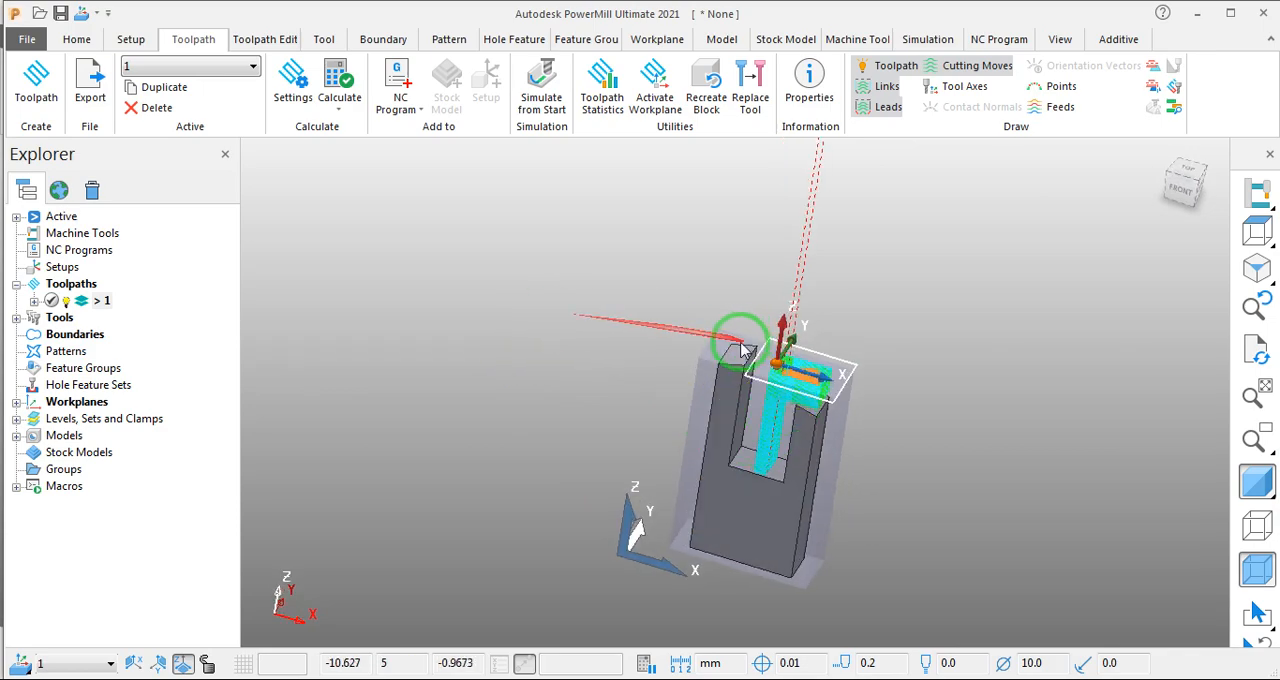
pyautogui.moveTo(663, 320)
pyautogui.mouseDown(button='middle')
pyautogui.moveTo(657, 300)
pyautogui.moveTo(670, 305)
pyautogui.moveTo(640, 298)
pyautogui.moveTo(648, 306)
pyautogui.mouseUp(button='middle')
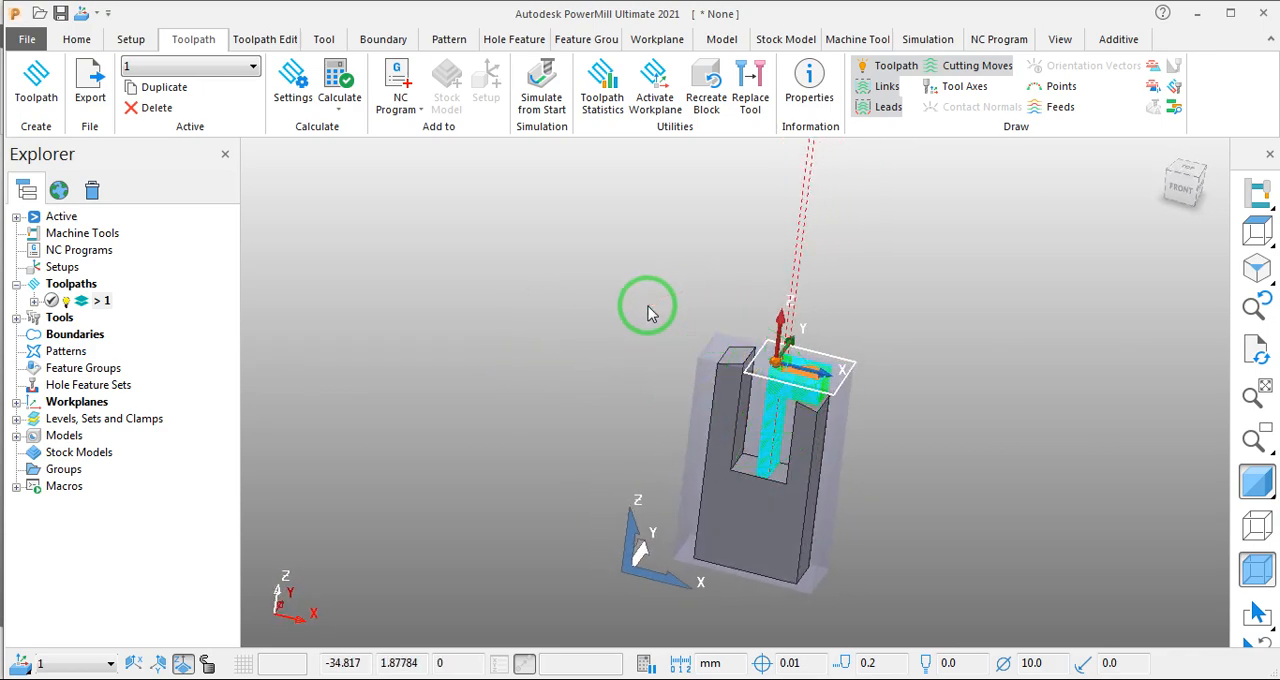
pyautogui.moveTo(630, 325); pyautogui.dragTo(597, 390, button='middle')
pyautogui.scroll(-3, 577, 348)
pyautogui.moveTo(676, 300)
pyautogui.mouseDown(button='middle')
pyautogui.moveTo(757, 314)
pyautogui.moveTo(677, 289)
pyautogui.mouseUp(button='middle')
pyautogui.scroll(5, 655, 337)
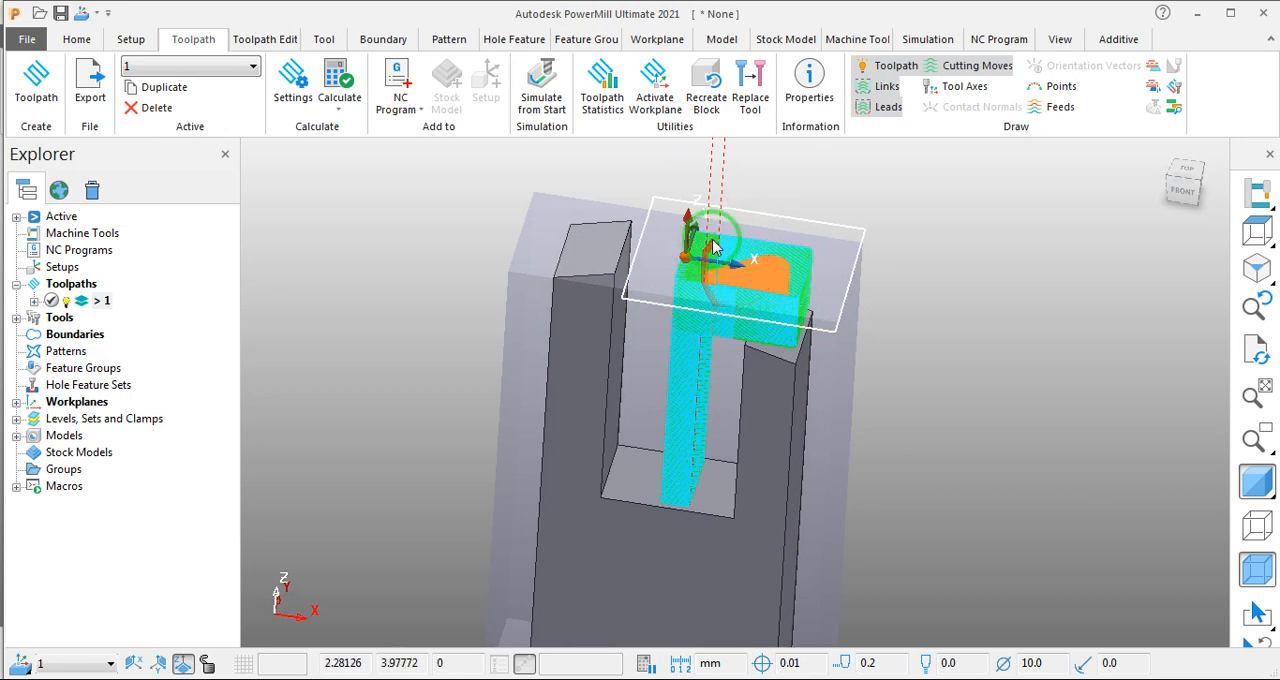
pyautogui.scroll(-2, 713, 248)
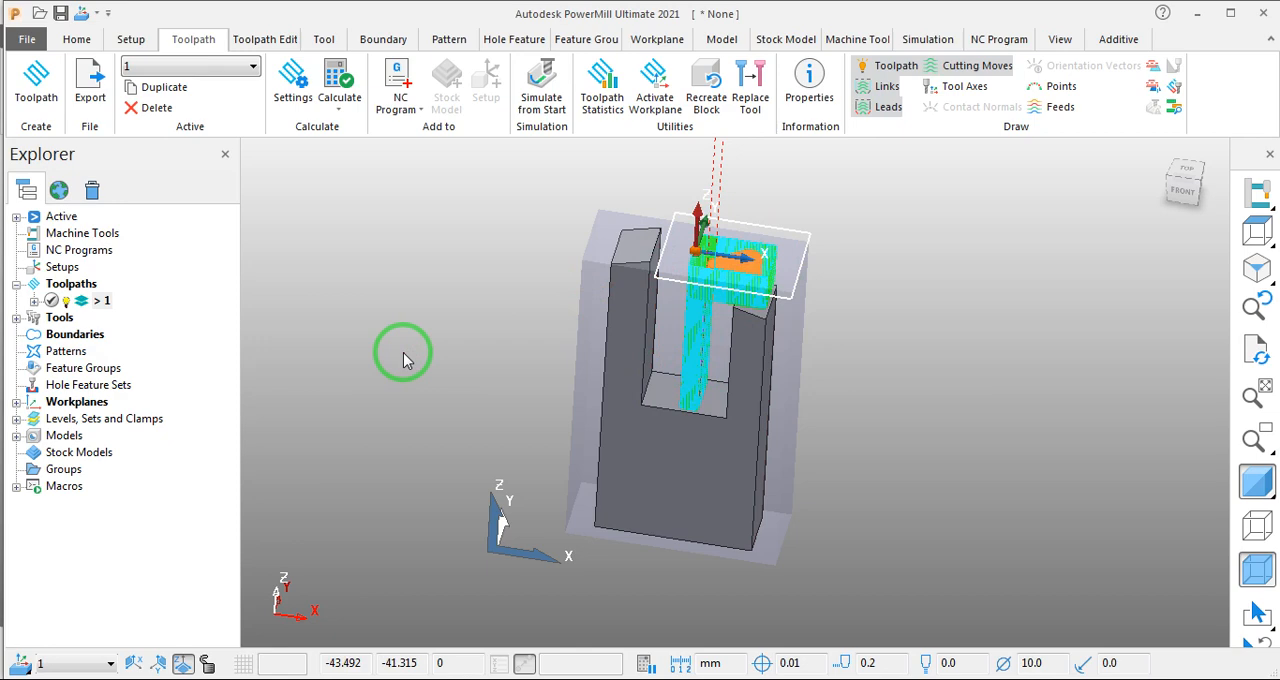
pyautogui.moveTo(383, 350); pyautogui.dragTo(414, 396, button='middle')
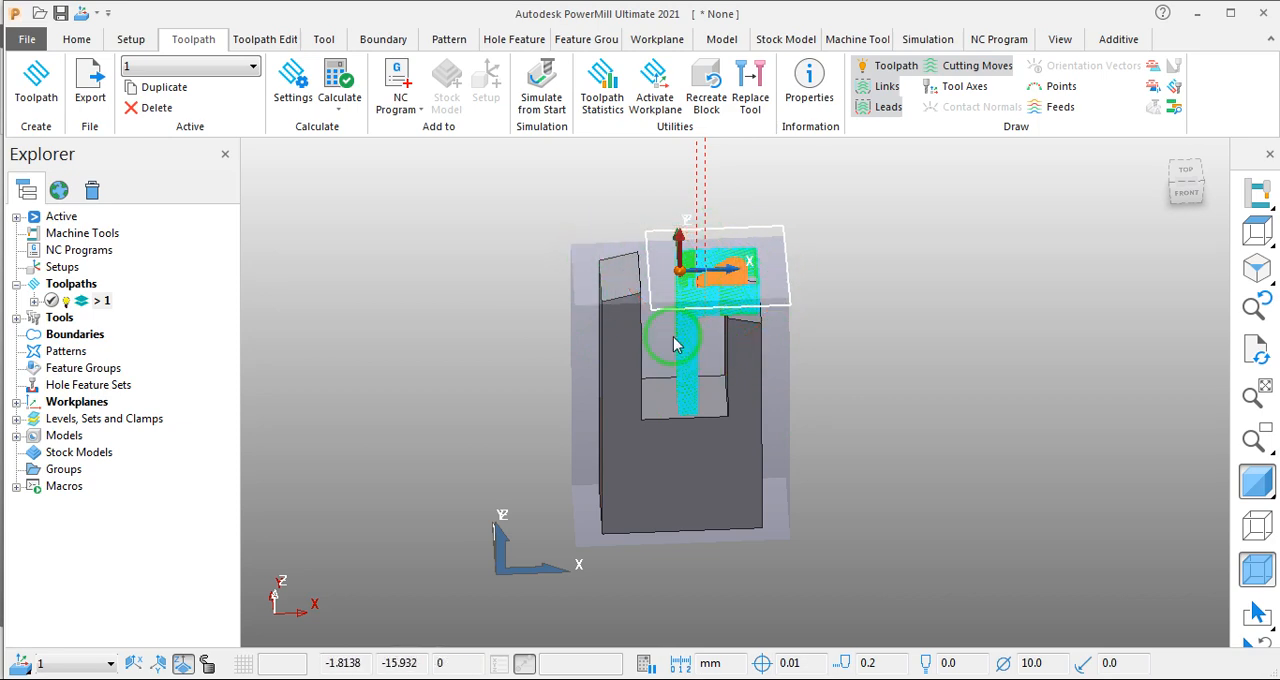
pyautogui.moveTo(871, 314)
pyautogui.mouseDown(button='middle')
pyautogui.moveTo(920, 451)
pyautogui.moveTo(860, 314)
pyautogui.mouseUp(button='middle')
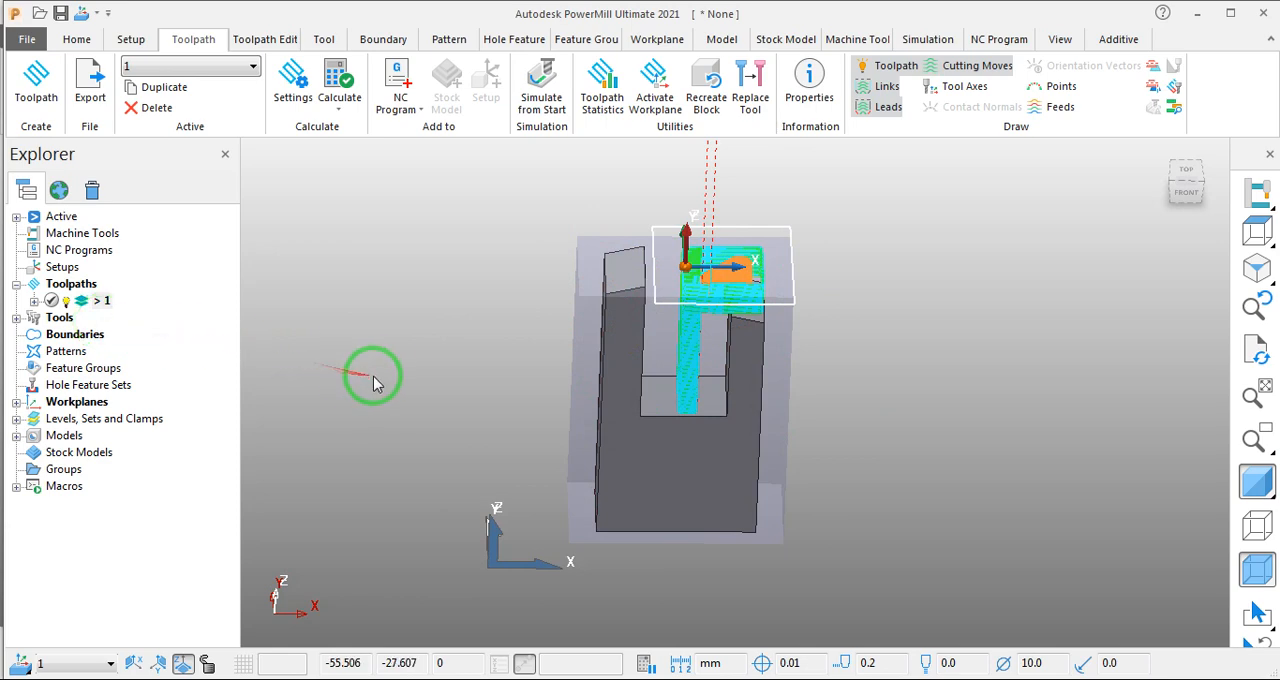
# - Create a new toolpath using the Constant Z Finishing strategy
pyautogui.click(120, 39)
pyautogui.click(78, 40)
pyautogui.click(131, 39)
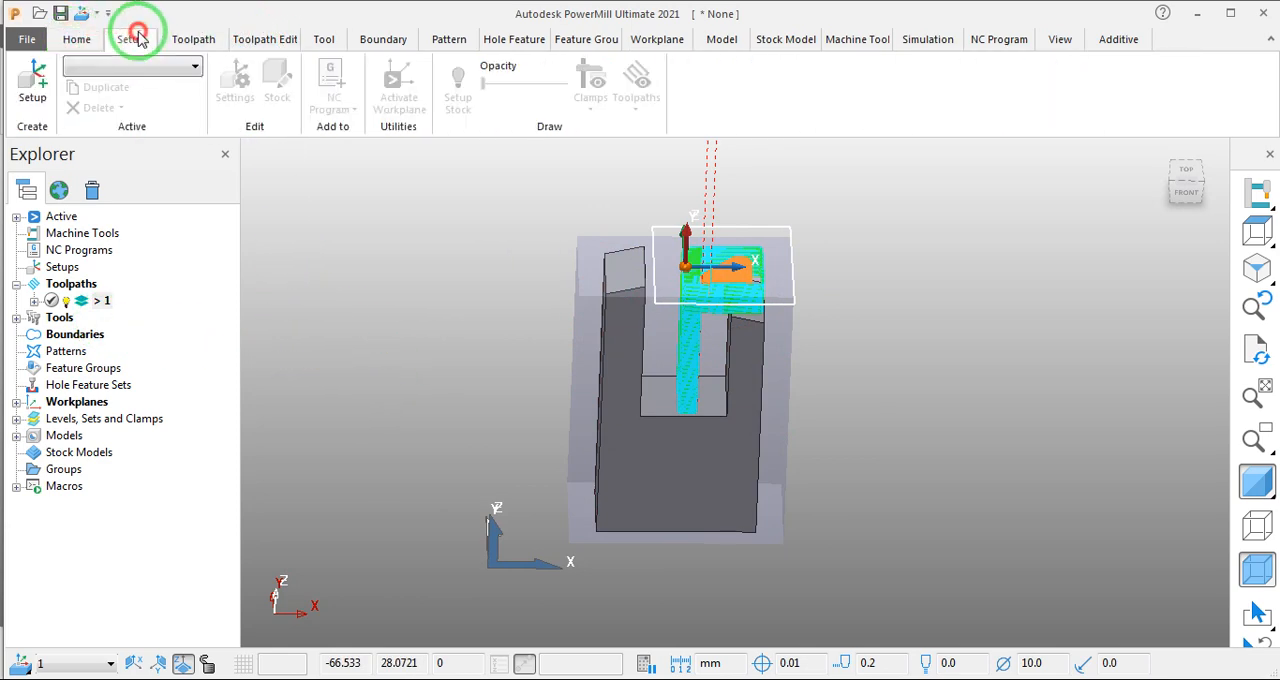
pyautogui.click(193, 39)
pyautogui.click(60, 74)
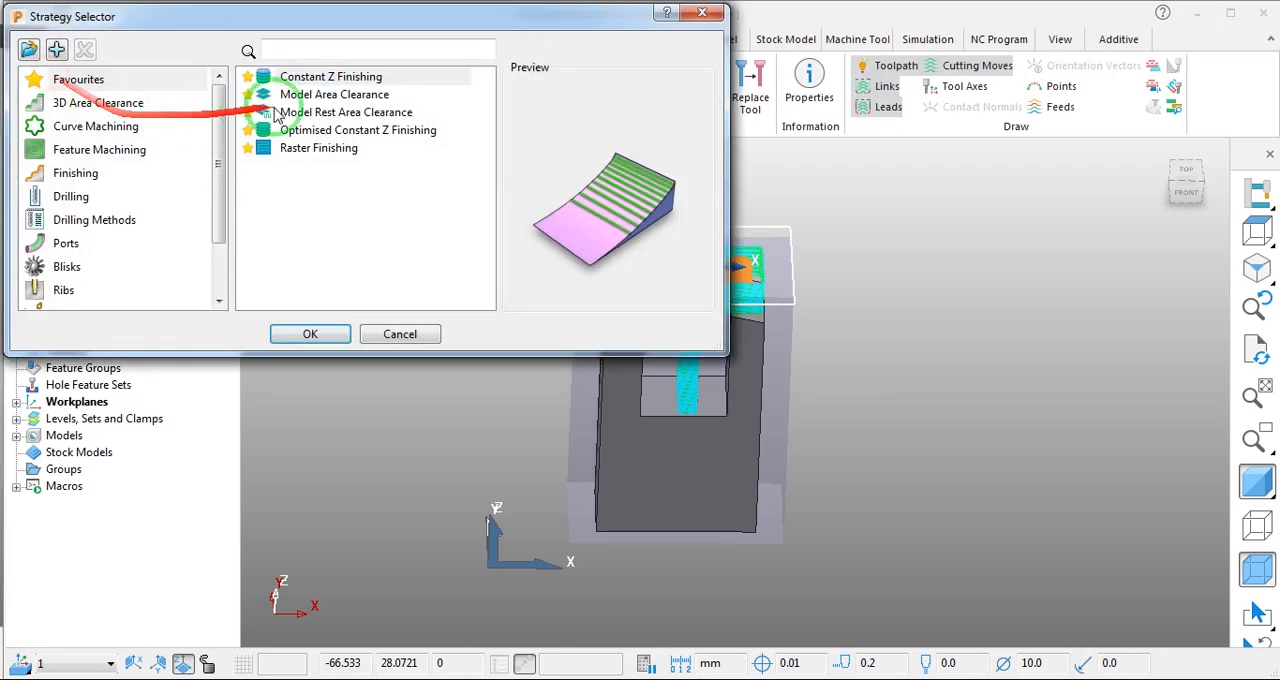
pyautogui.click(305, 79)
pyautogui.click(318, 336)
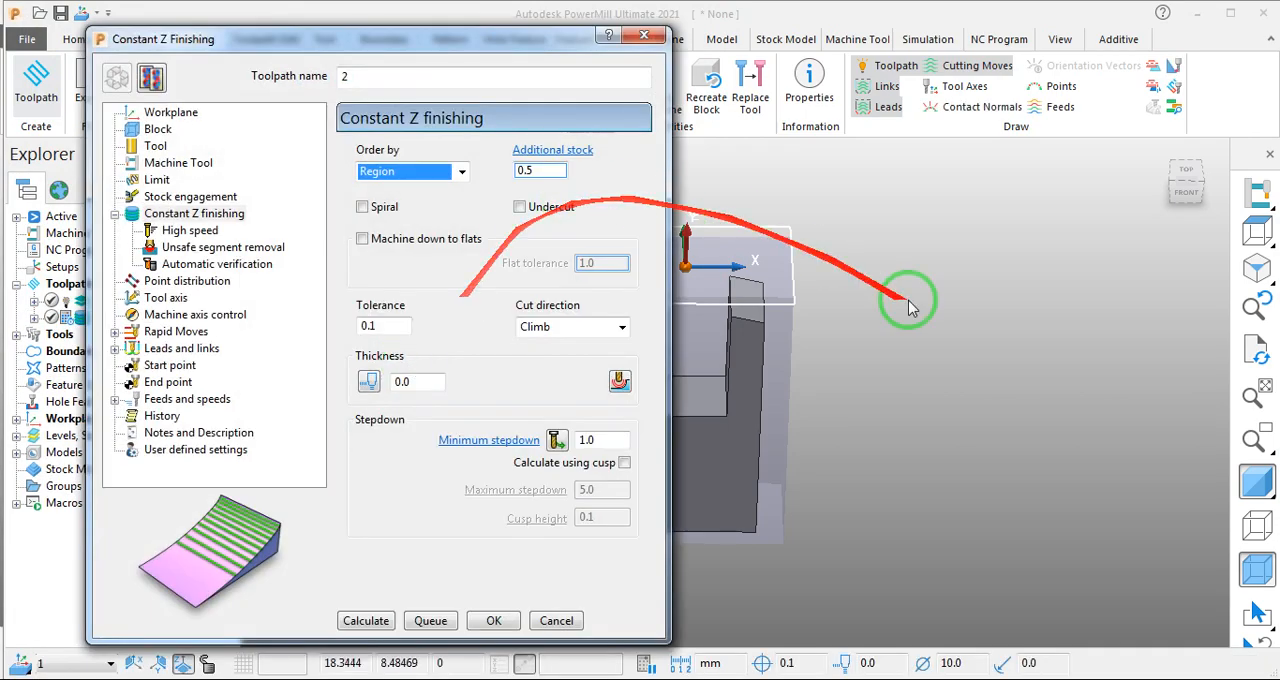
pyautogui.scroll(-3, 908, 302)
pyautogui.moveTo(864, 372)
pyautogui.mouseDown(button='middle')
pyautogui.moveTo(858, 421)
pyautogui.moveTo(882, 382)
pyautogui.mouseUp(button='middle')
# - Check the new toolpath's workplane, block limits and end mill tool settings
pyautogui.click(183, 115)
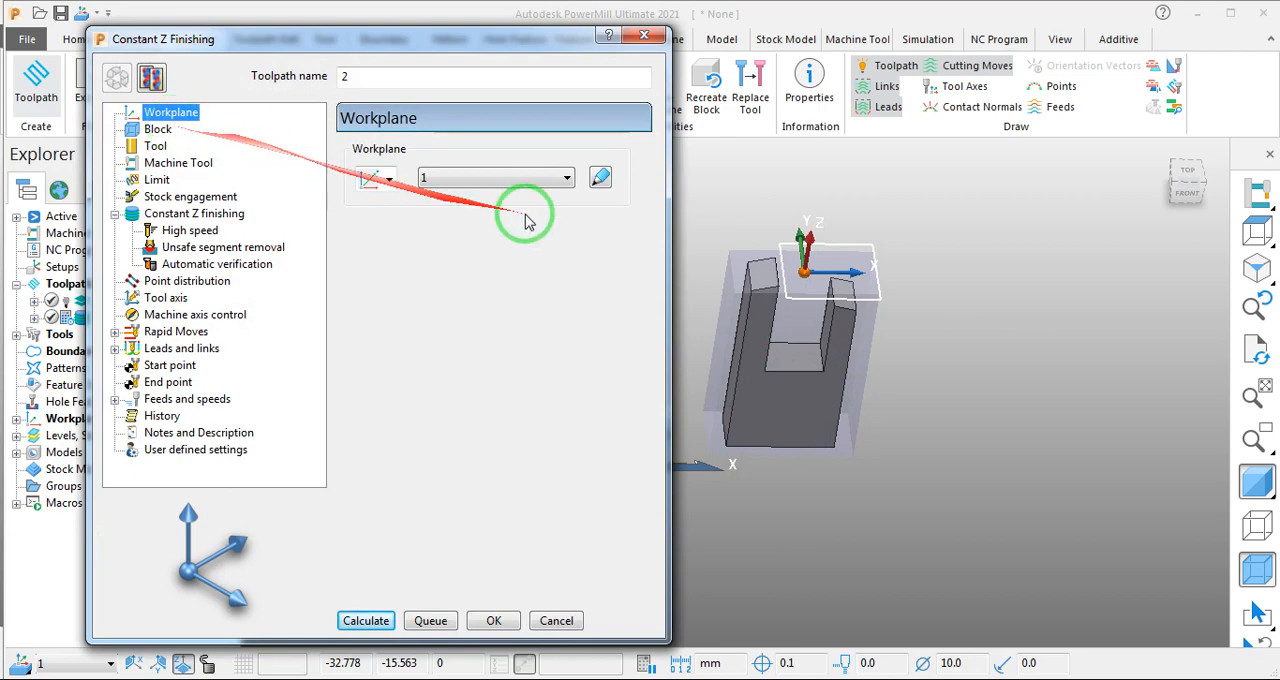
pyautogui.click(522, 178)
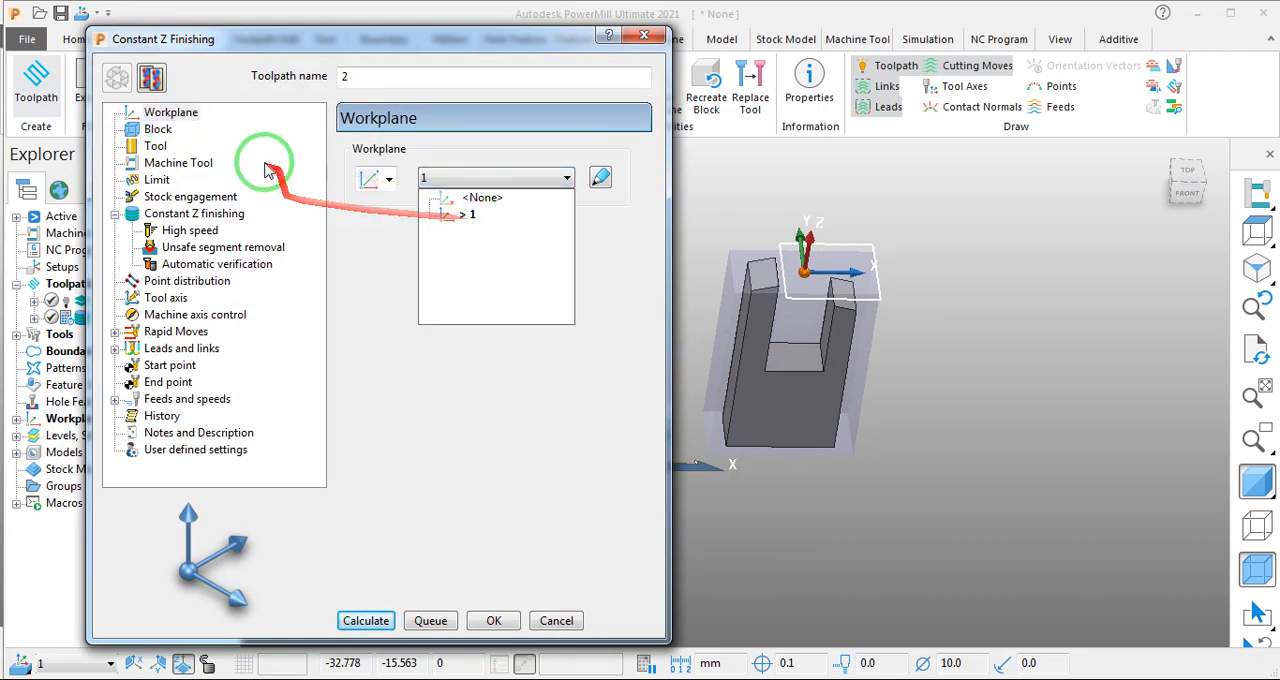
pyautogui.click(162, 131)
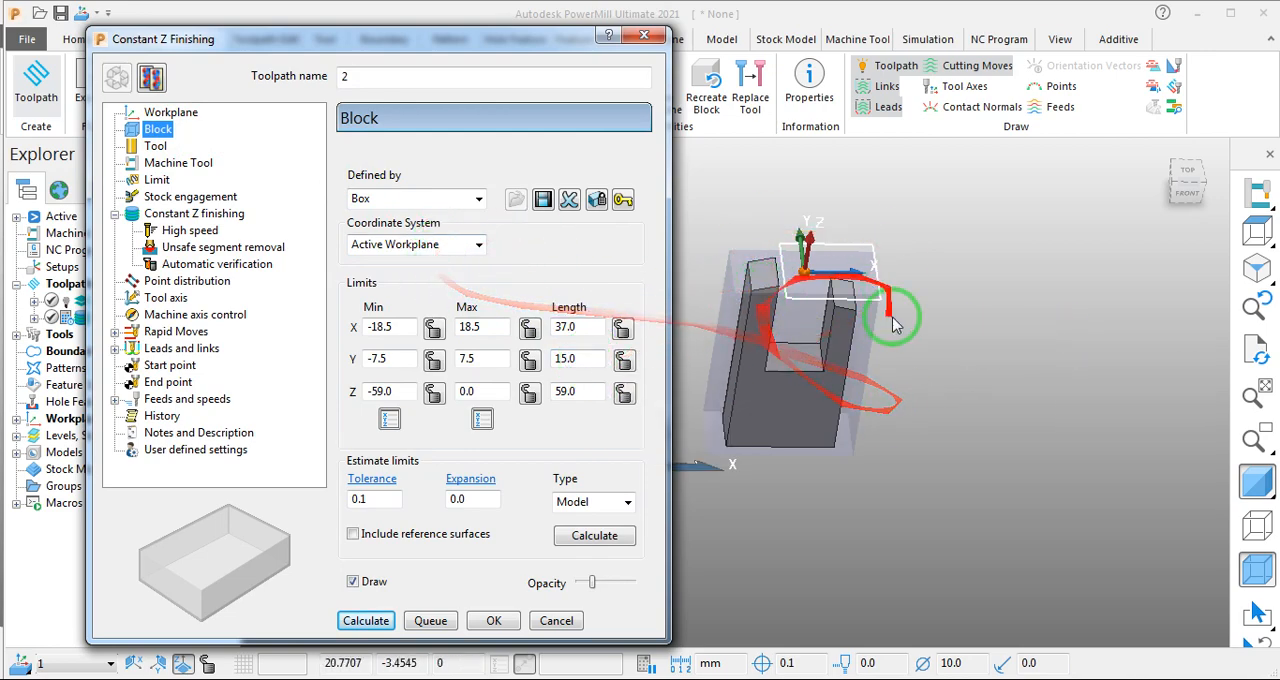
pyautogui.click(155, 147)
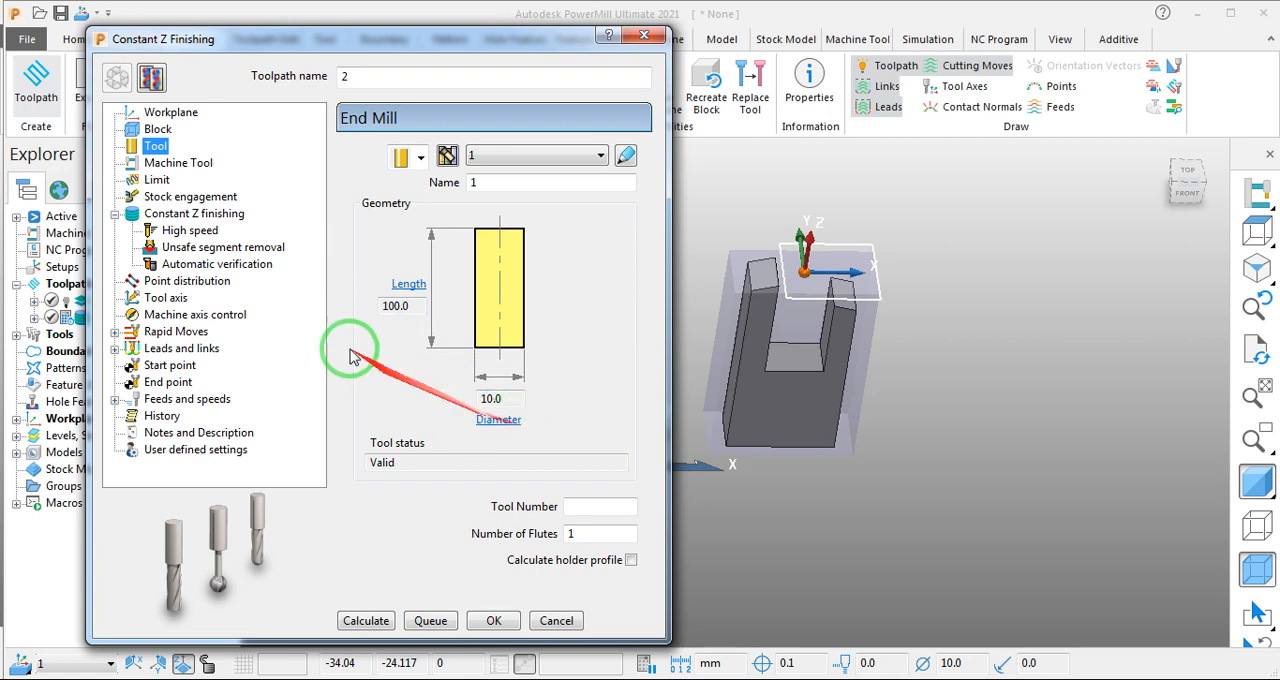
# - Remove the boundary from the toolpath's limits, check the stock engagement options and open the Constant Z finishing settings
pyautogui.click(157, 179)
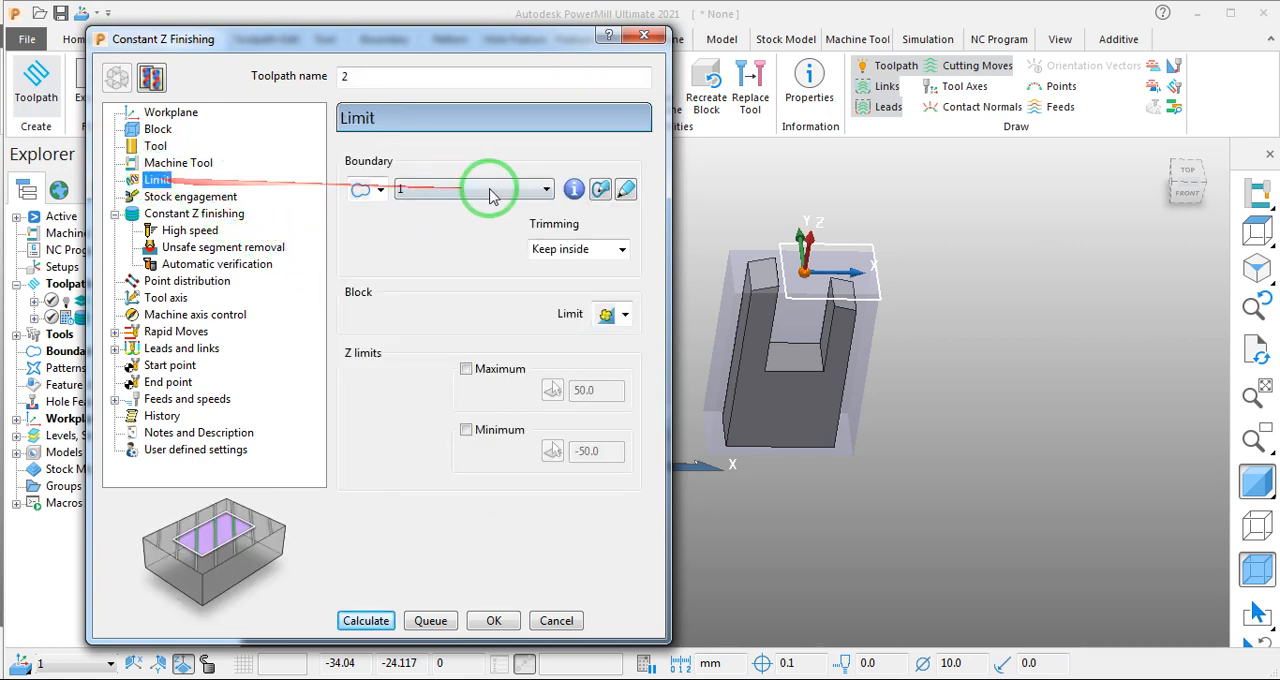
pyautogui.click(508, 190)
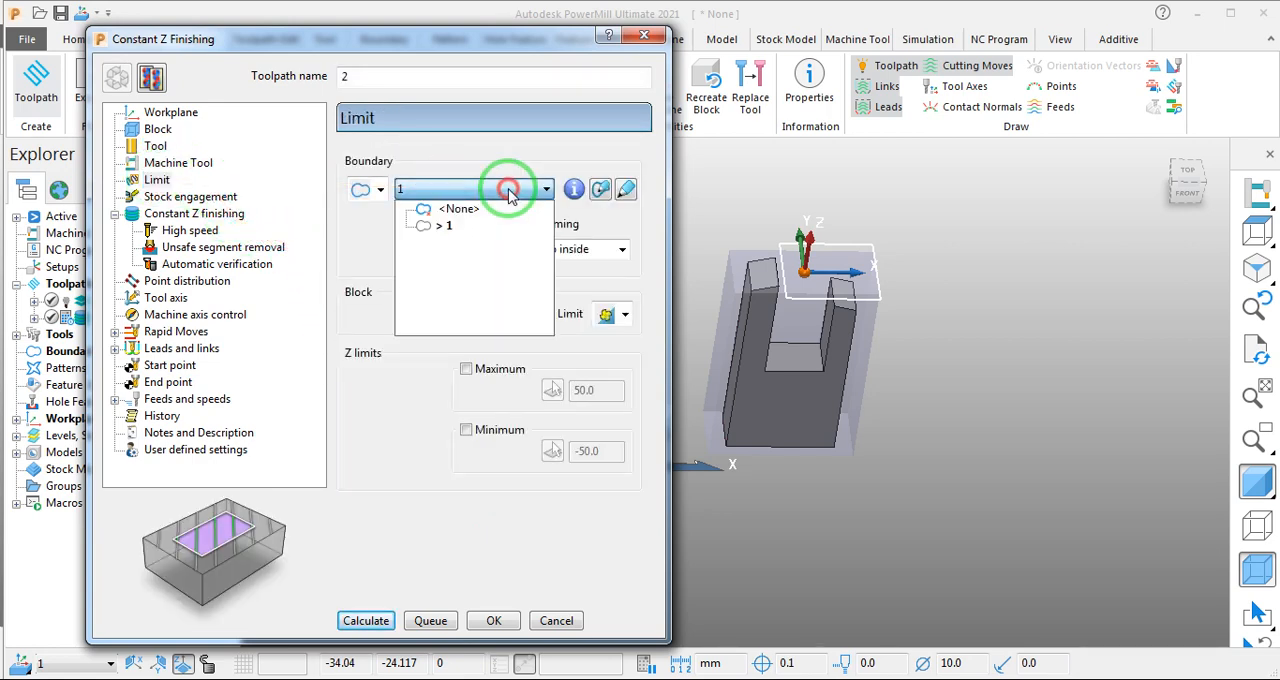
pyautogui.click(458, 209)
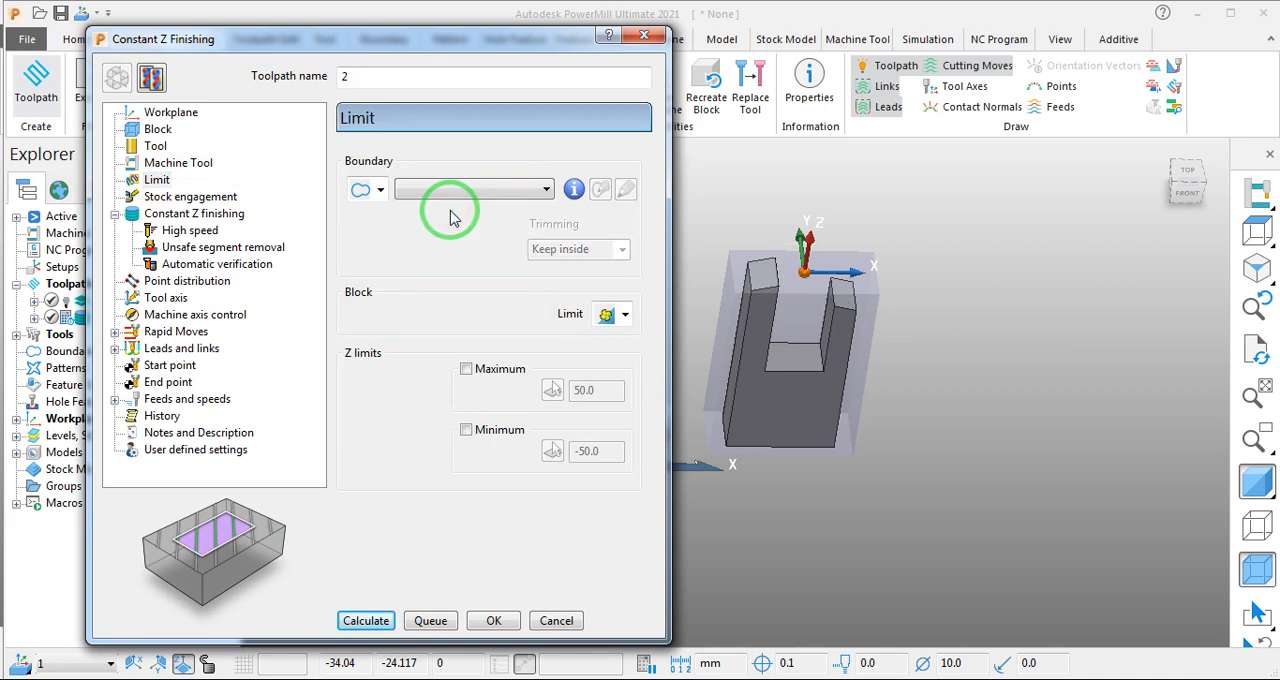
pyautogui.scroll(-3, 1109, 391)
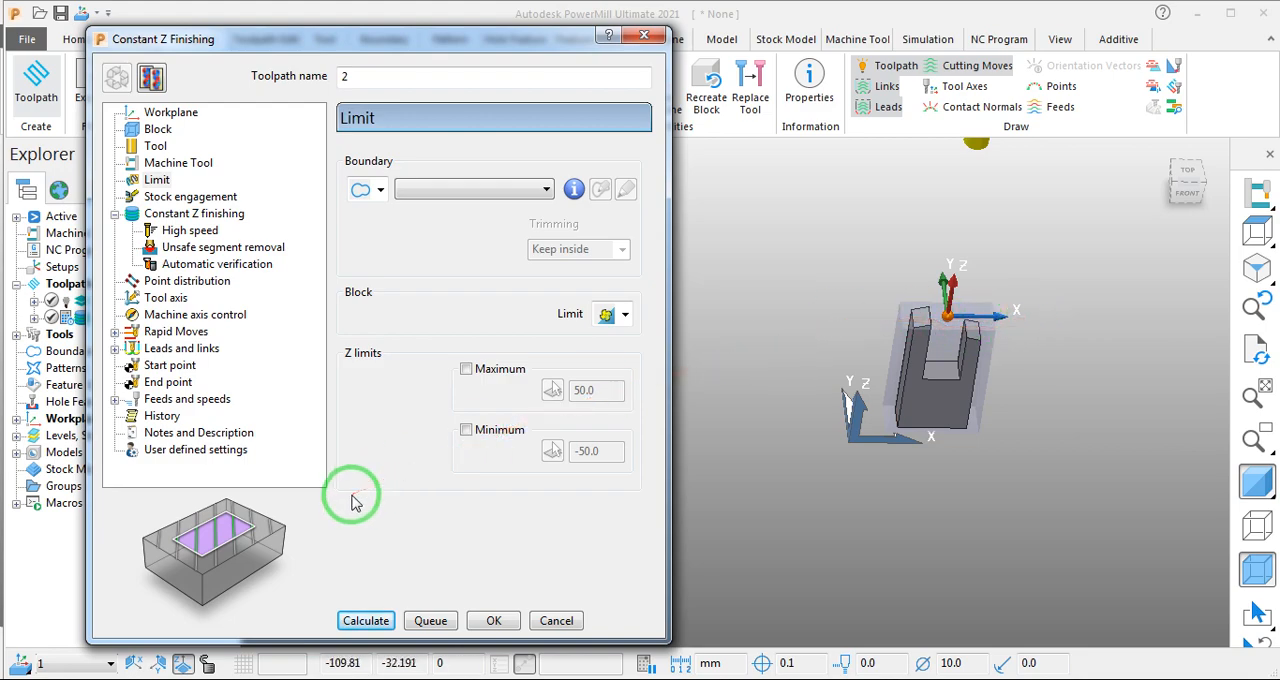
pyautogui.click(190, 196)
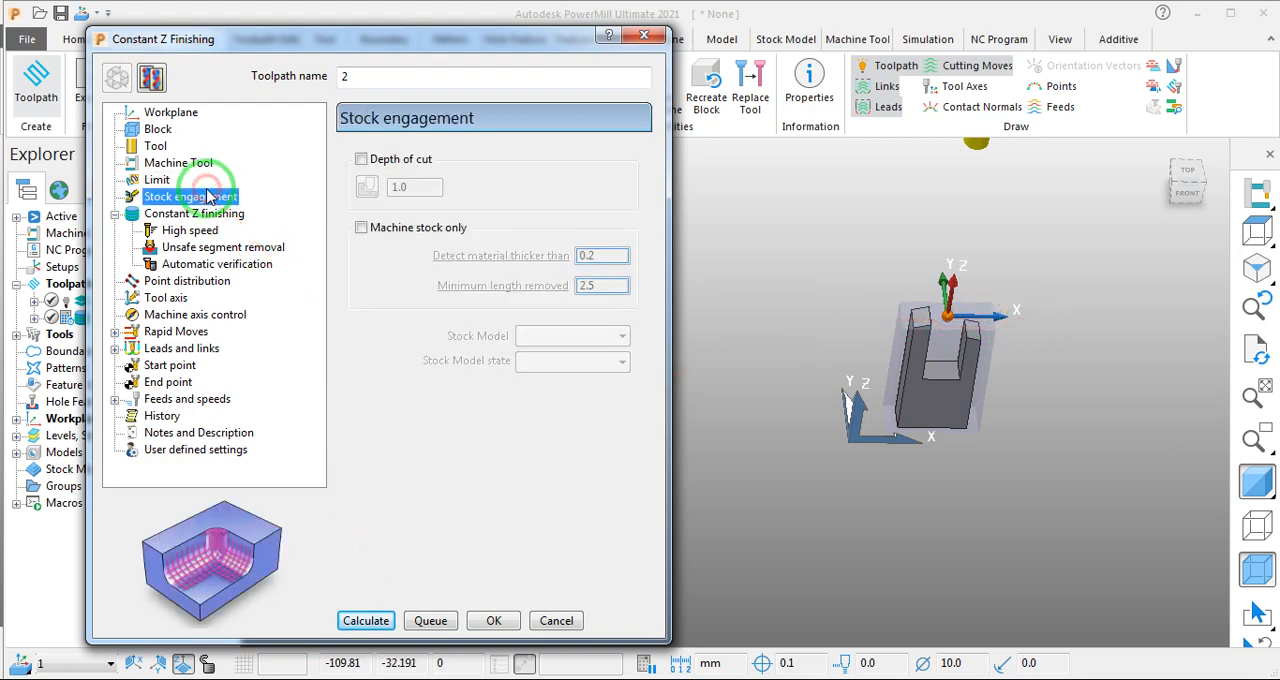
pyautogui.click(190, 214)
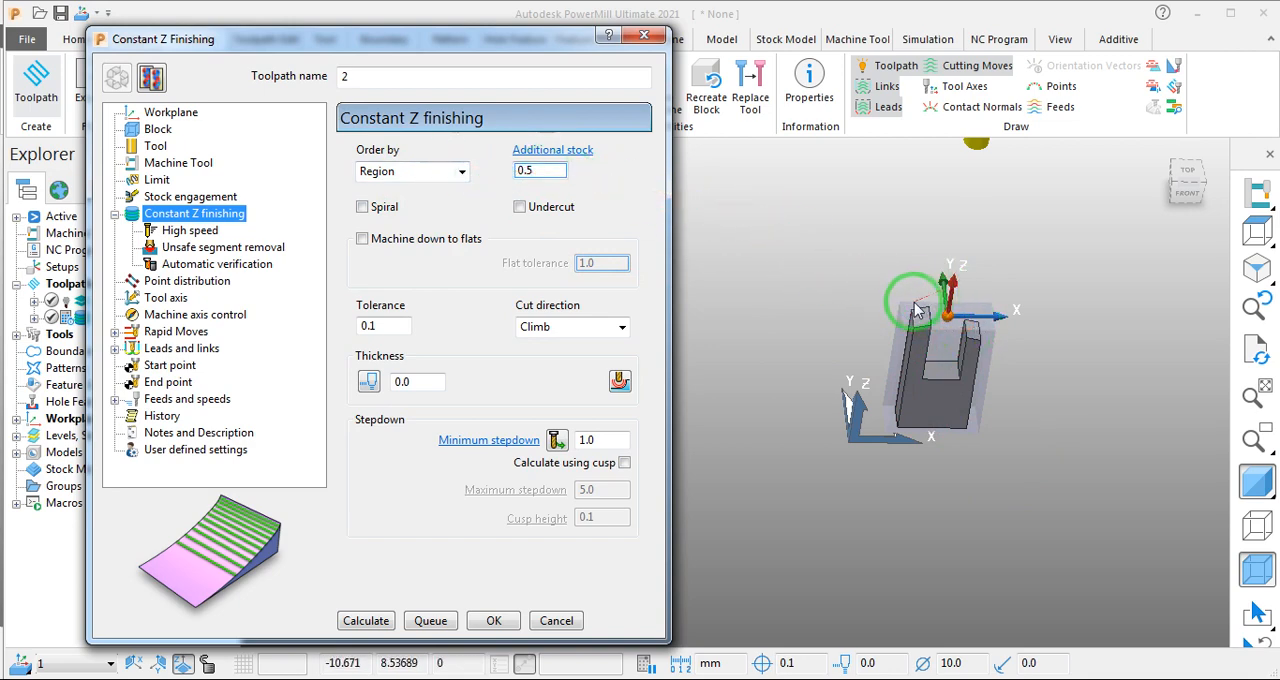
pyautogui.click(415, 172)
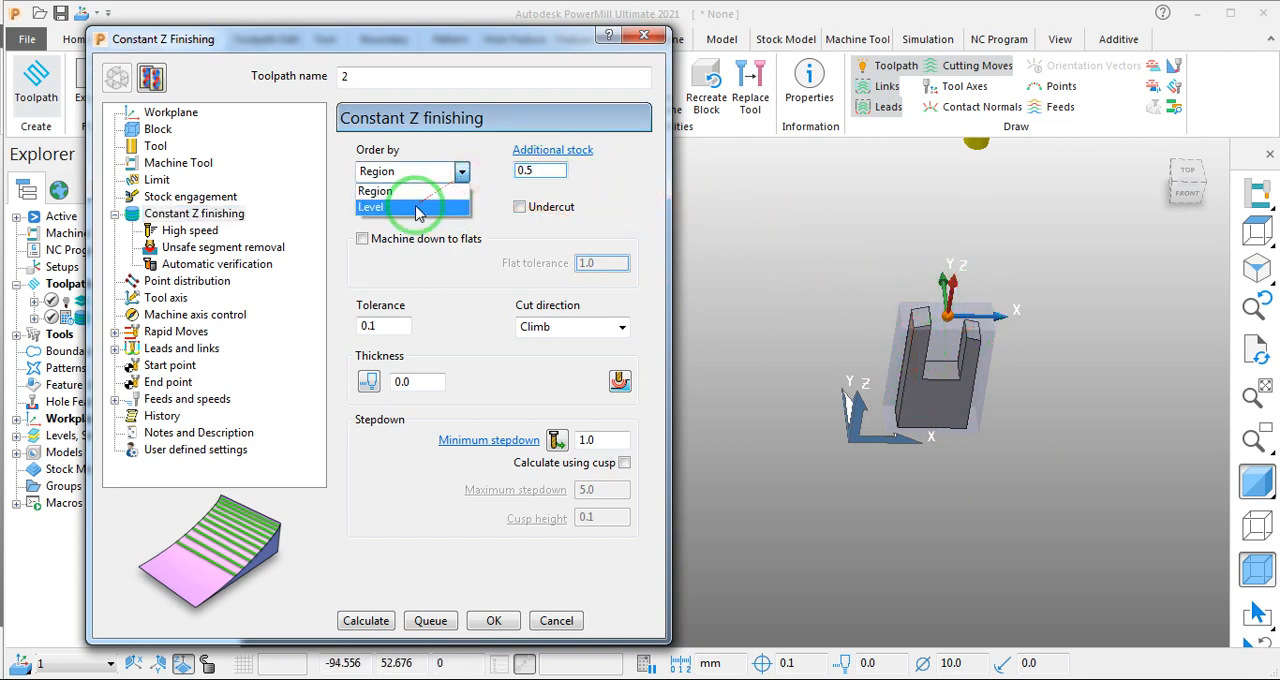
pyautogui.click(418, 208)
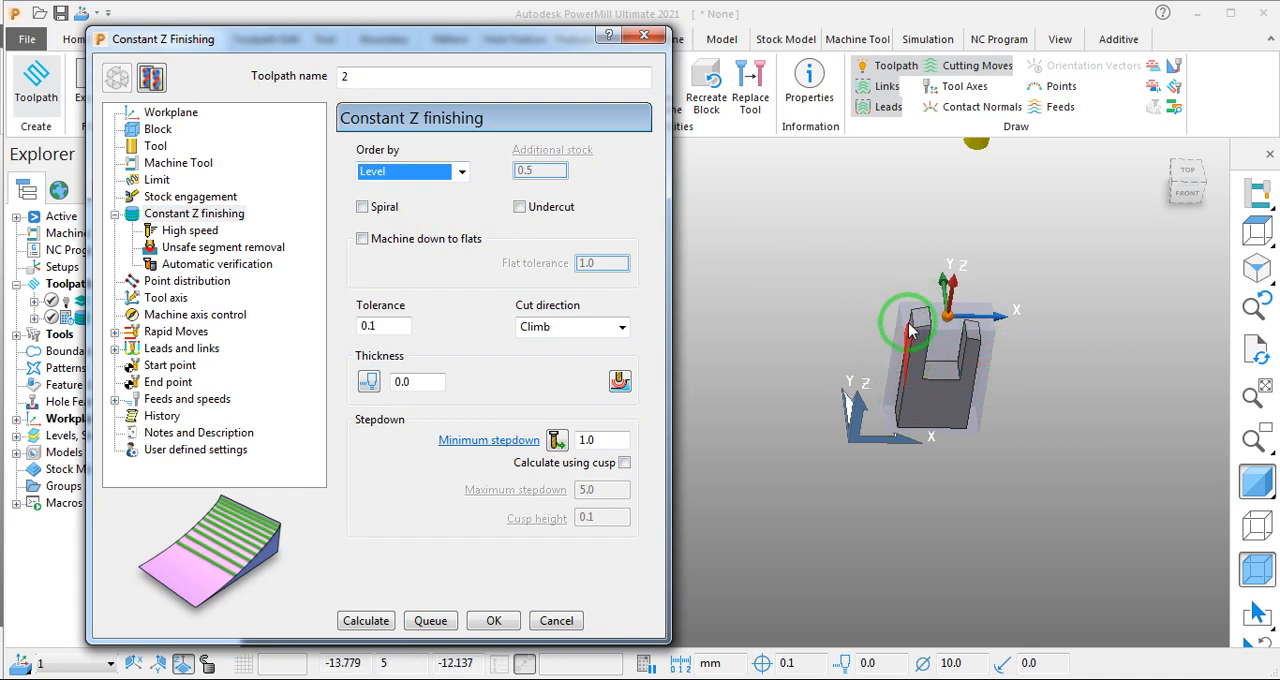
pyautogui.click(462, 171)
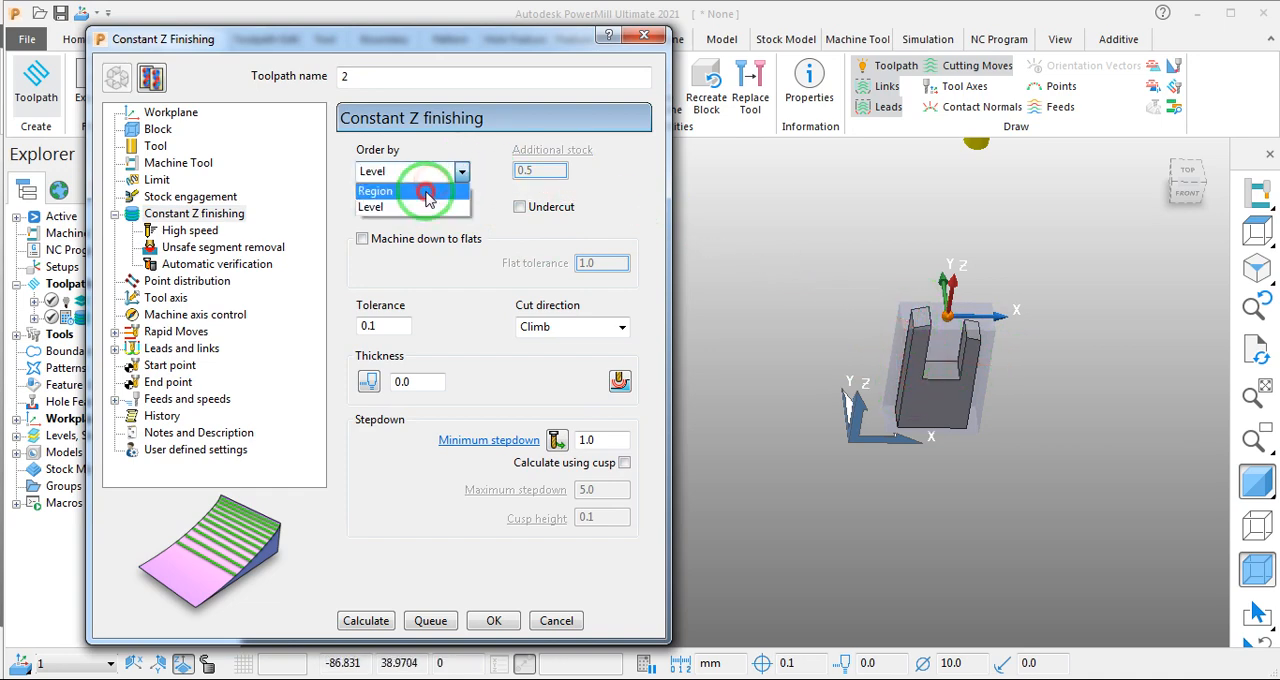
pyautogui.click(432, 191)
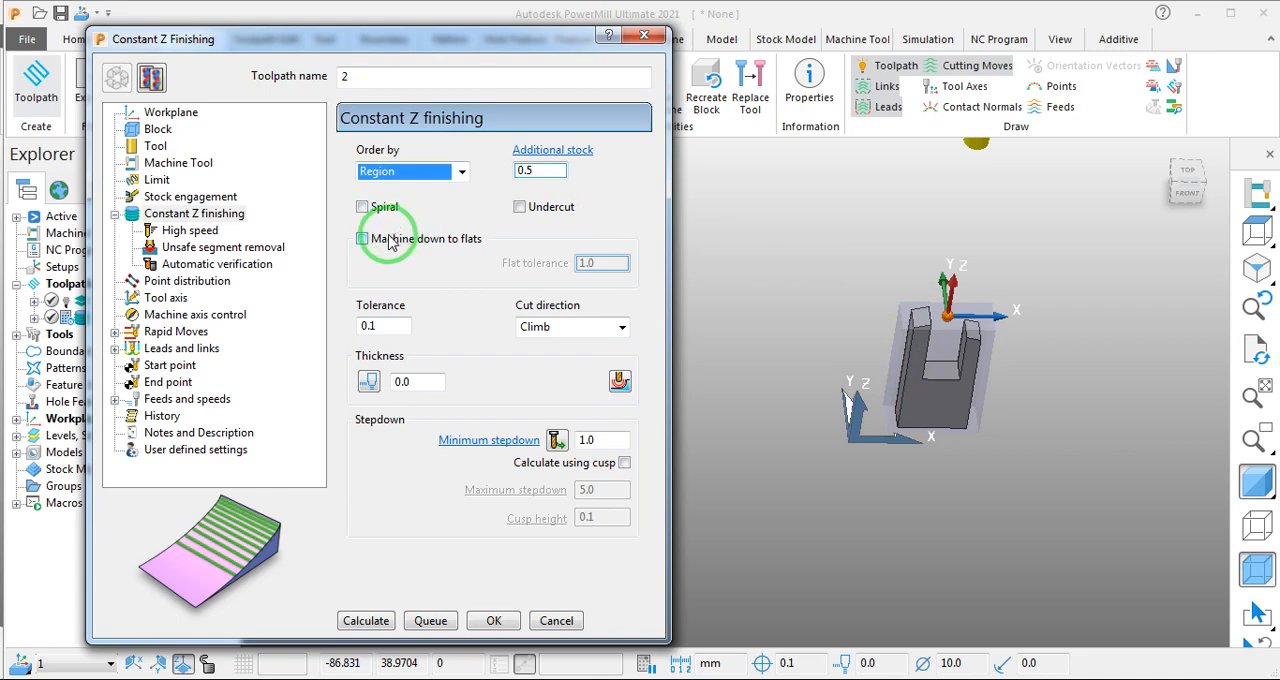
pyautogui.click(364, 207)
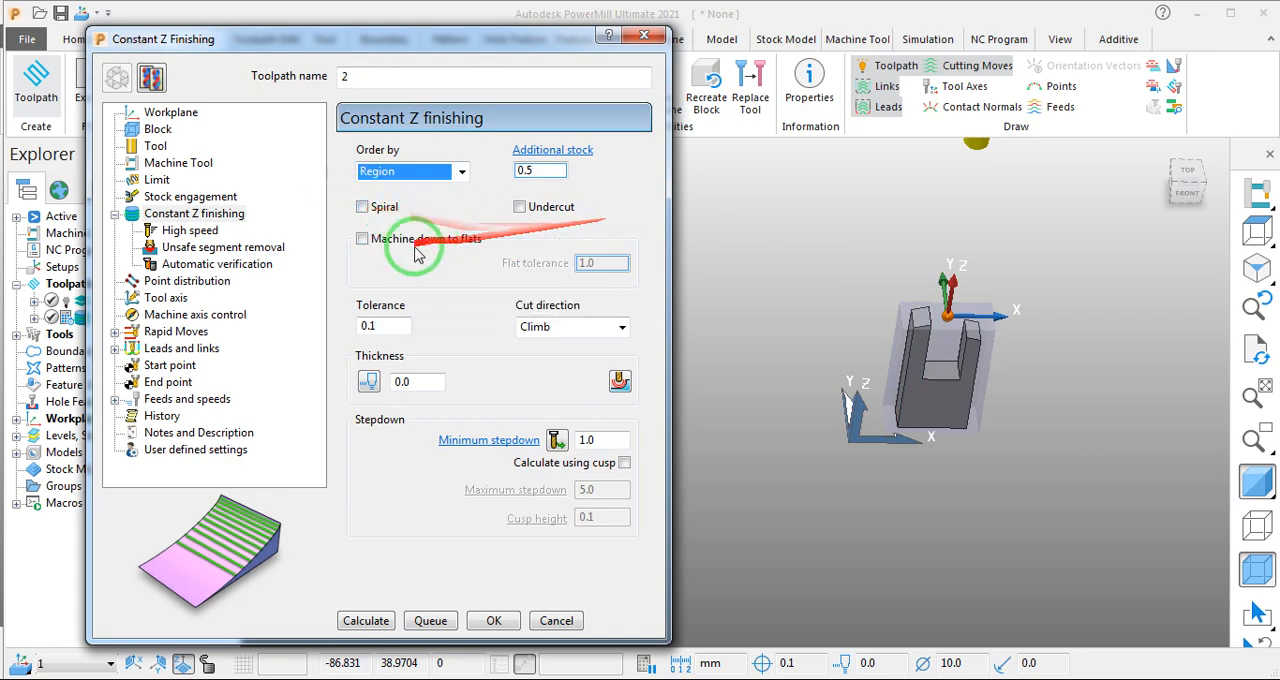
# - Set the finishing tolerance to 0.01 and, with separate radial and axial thickness enabled, the radial thickness to 0.2
pyautogui.click(372, 327)
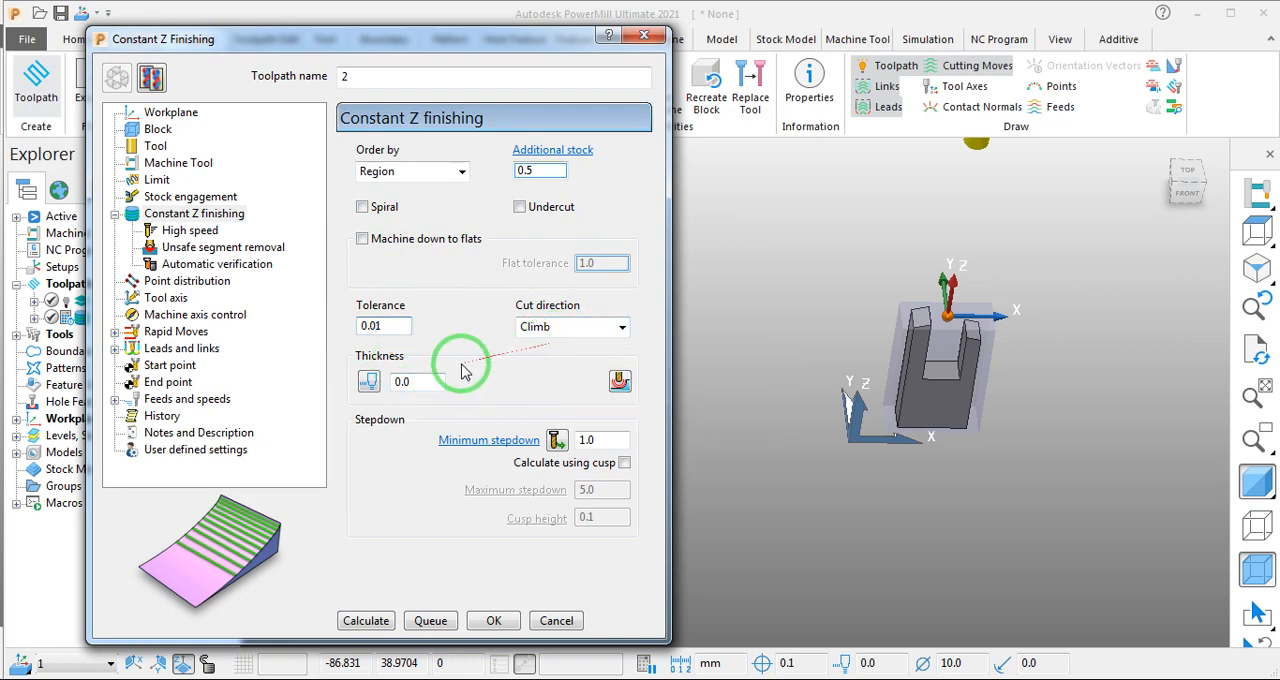
pyautogui.click(370, 385)
pyautogui.click(421, 383)
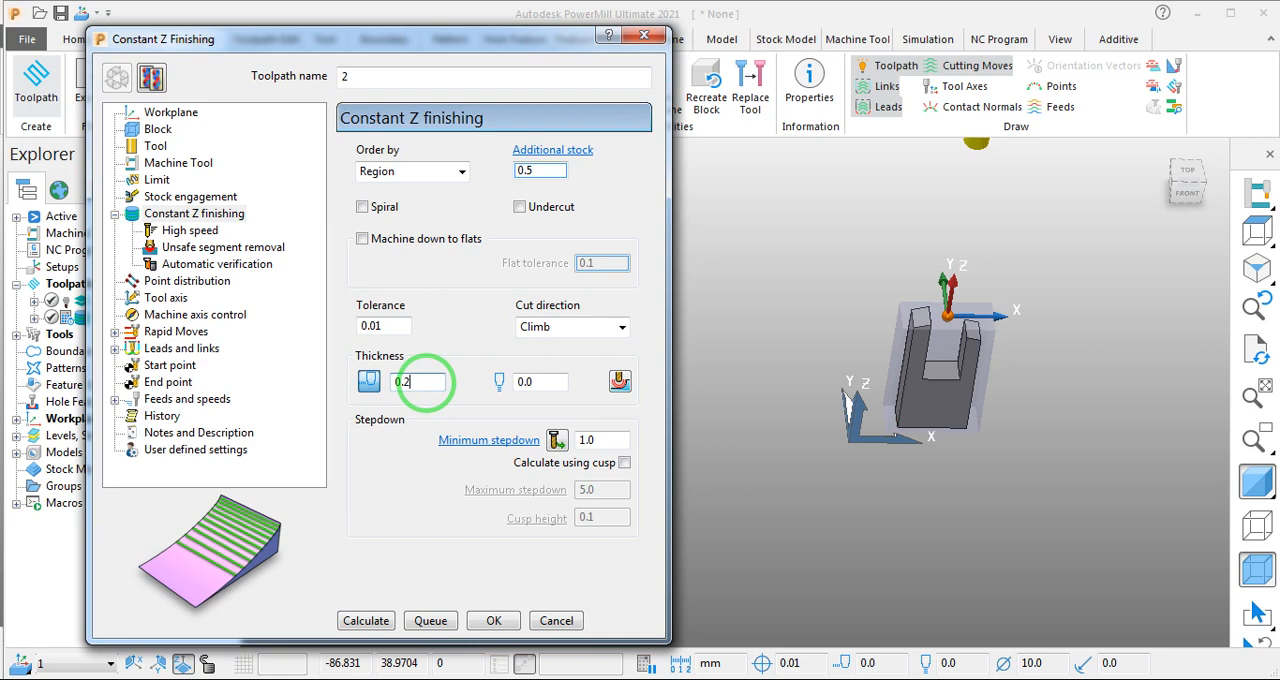
pyautogui.click(413, 386)
# - Set the minimum stepdown of the finishing toolpath to 0.1
pyautogui.click(578, 443)
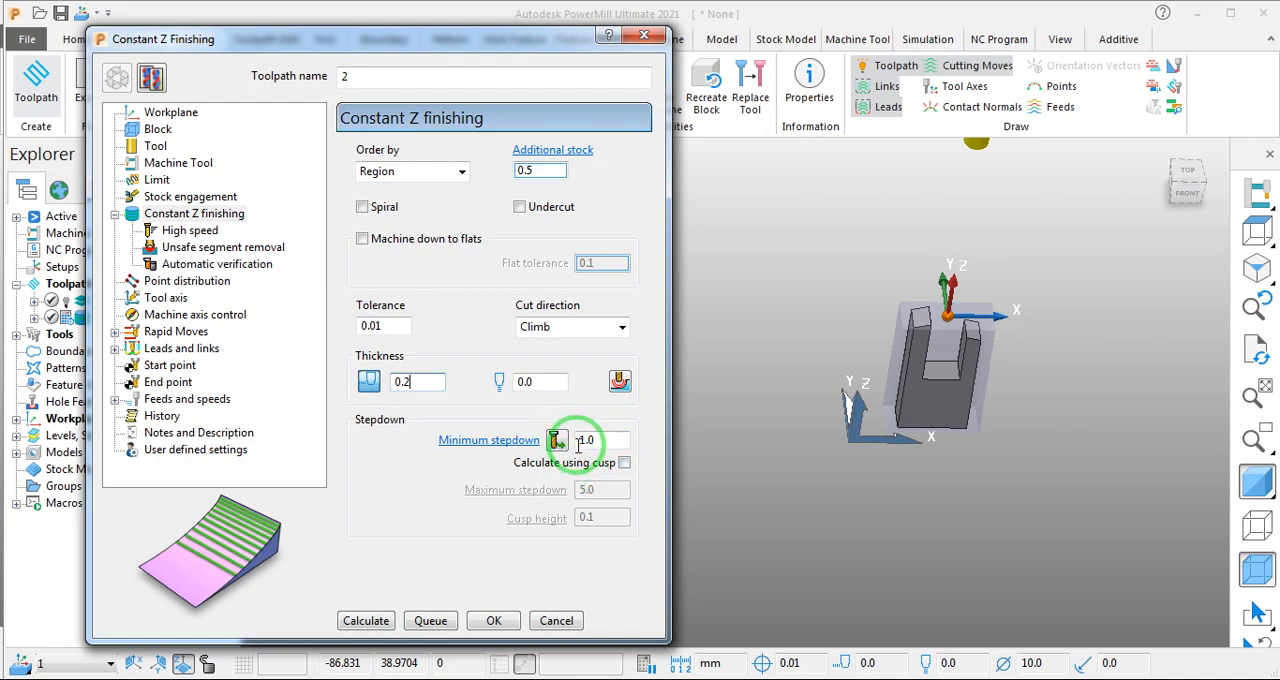
pyautogui.click(597, 441)
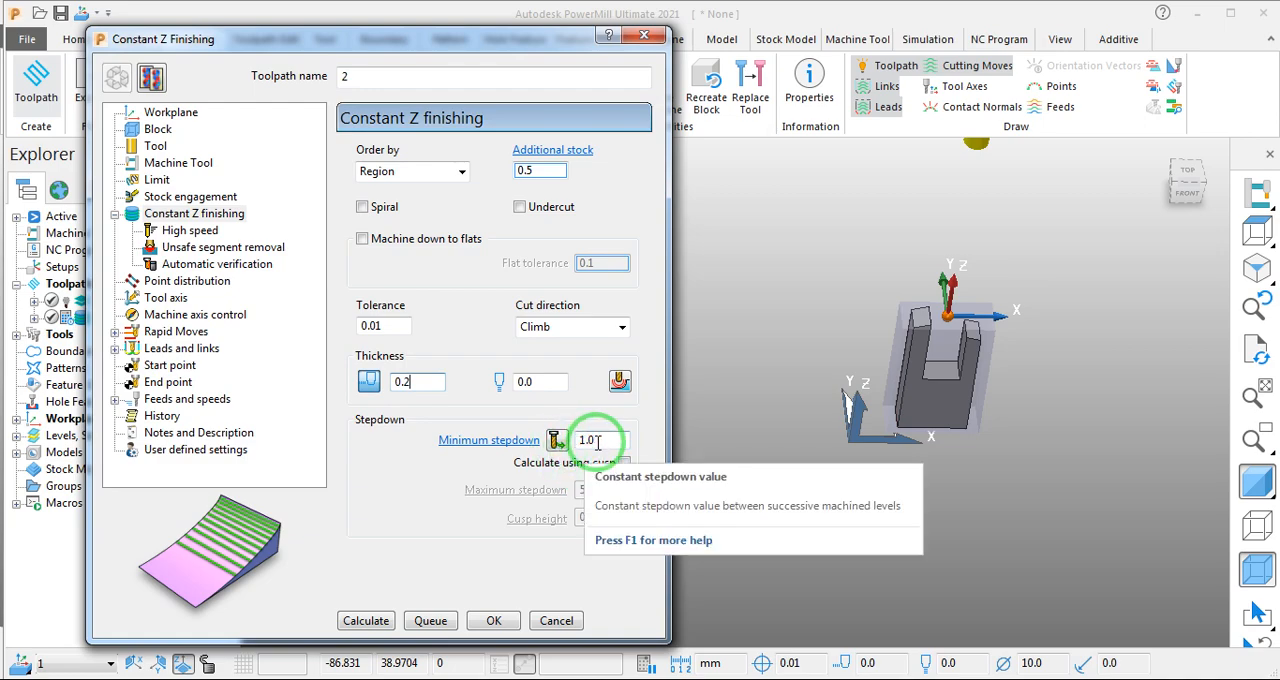
pyautogui.doubleClick(596, 441)
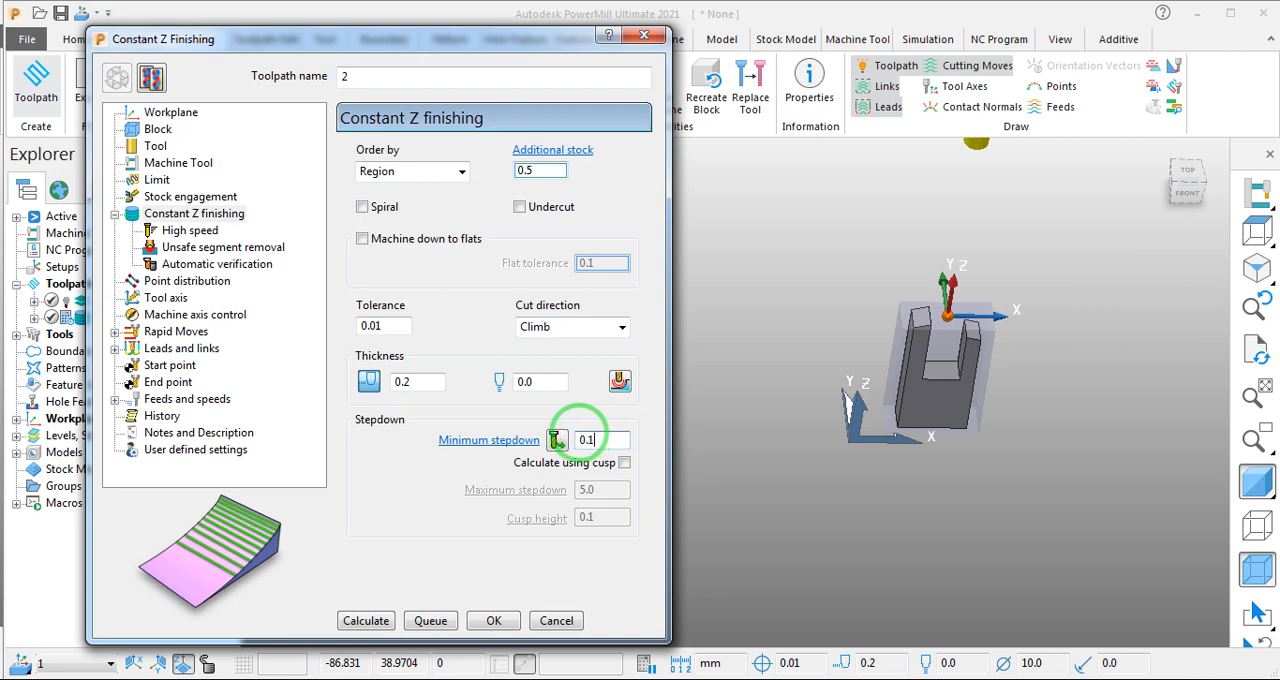
pyautogui.press('Return')
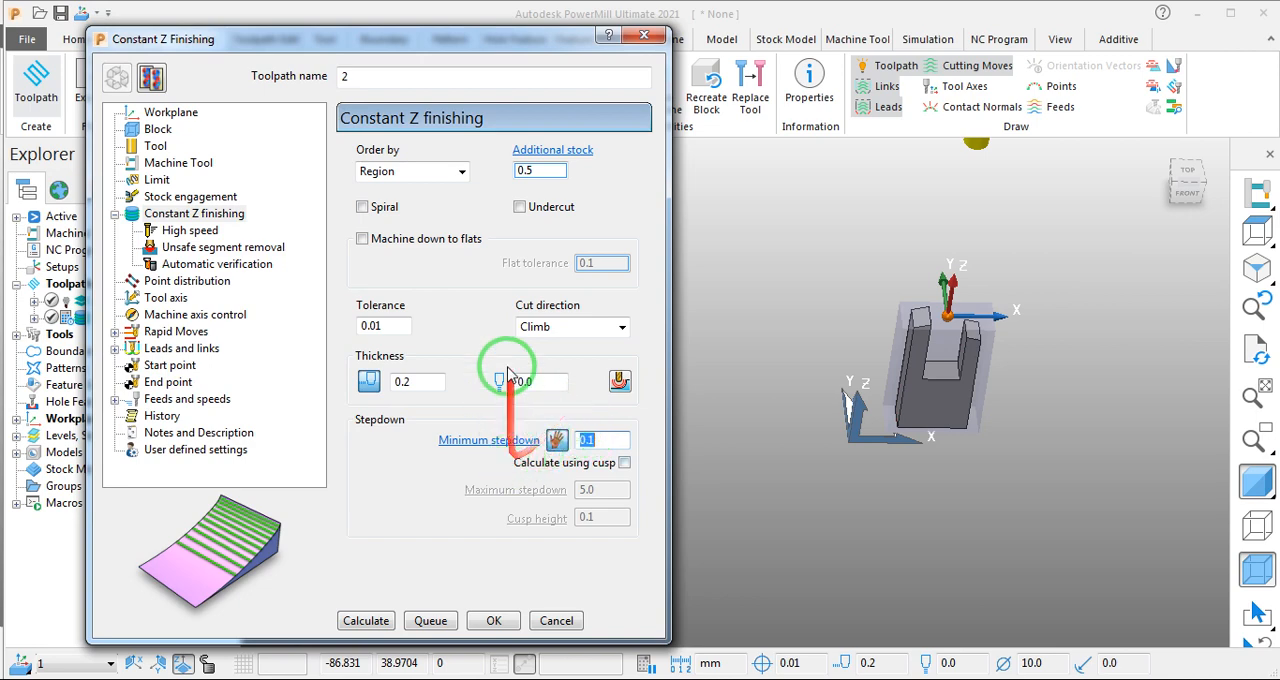
# - Check the high speed and unsafe segment removal options, and set the point distribution output type to Fit arcs
pyautogui.click(200, 231)
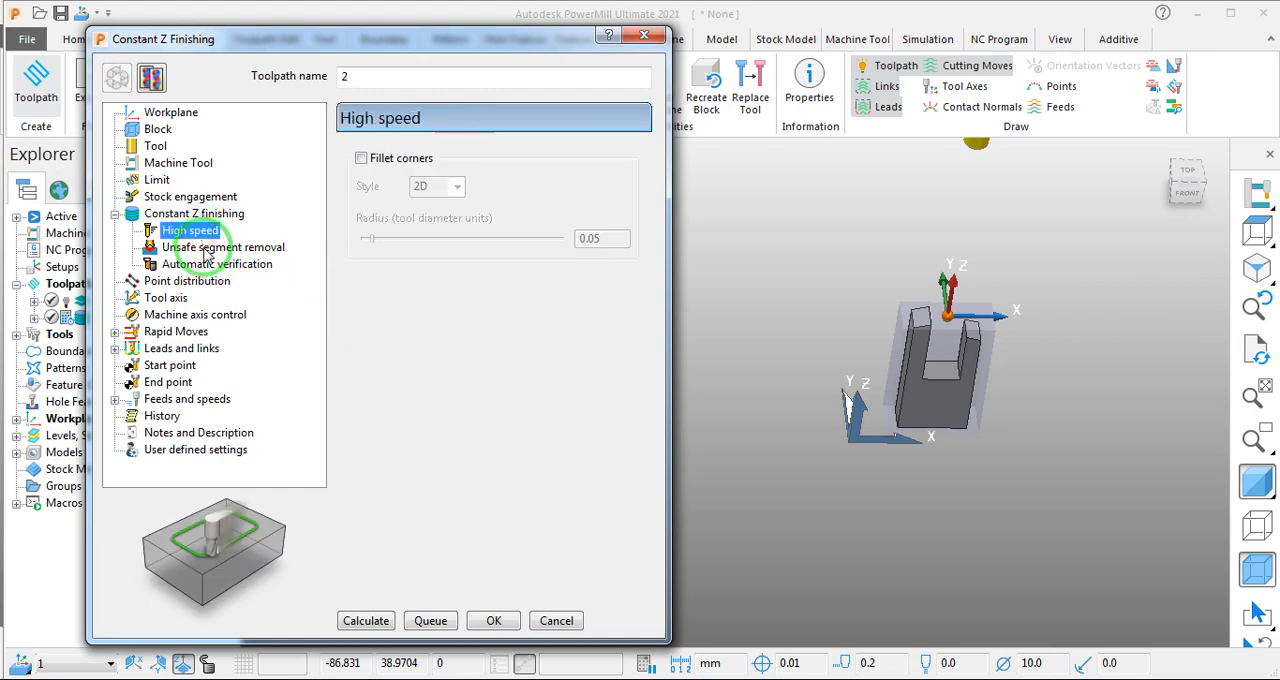
pyautogui.click(207, 249)
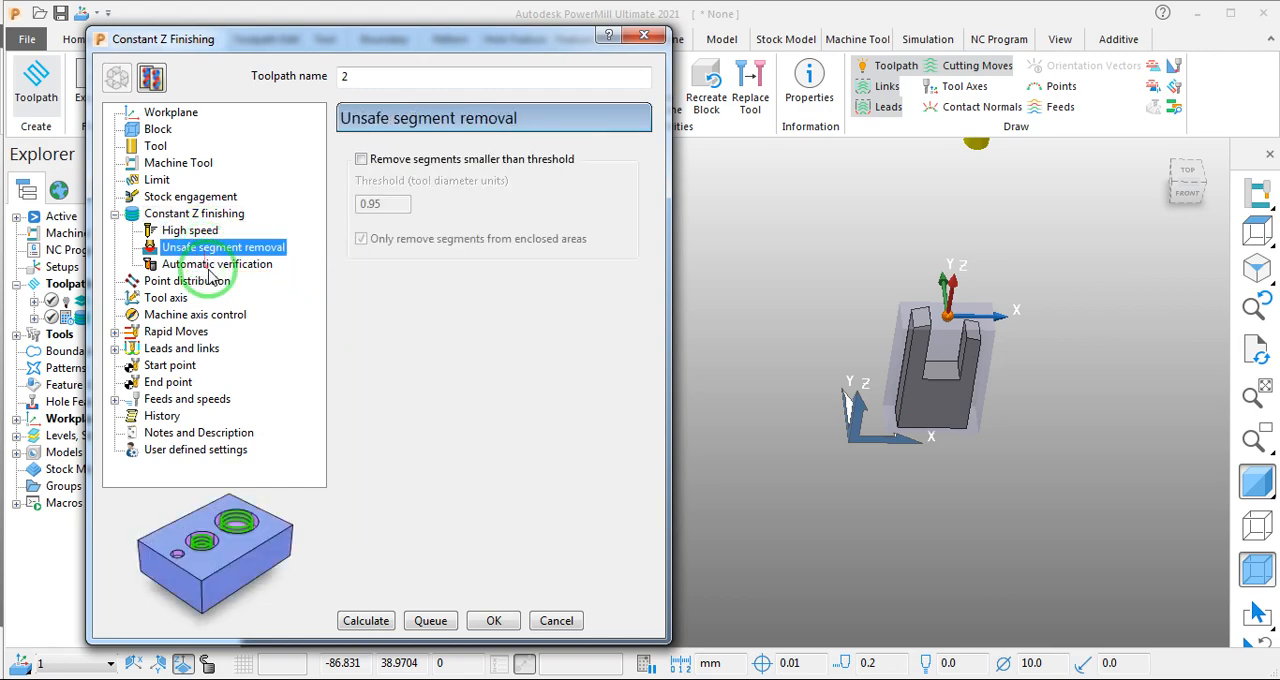
pyautogui.click(205, 280)
pyautogui.click(528, 162)
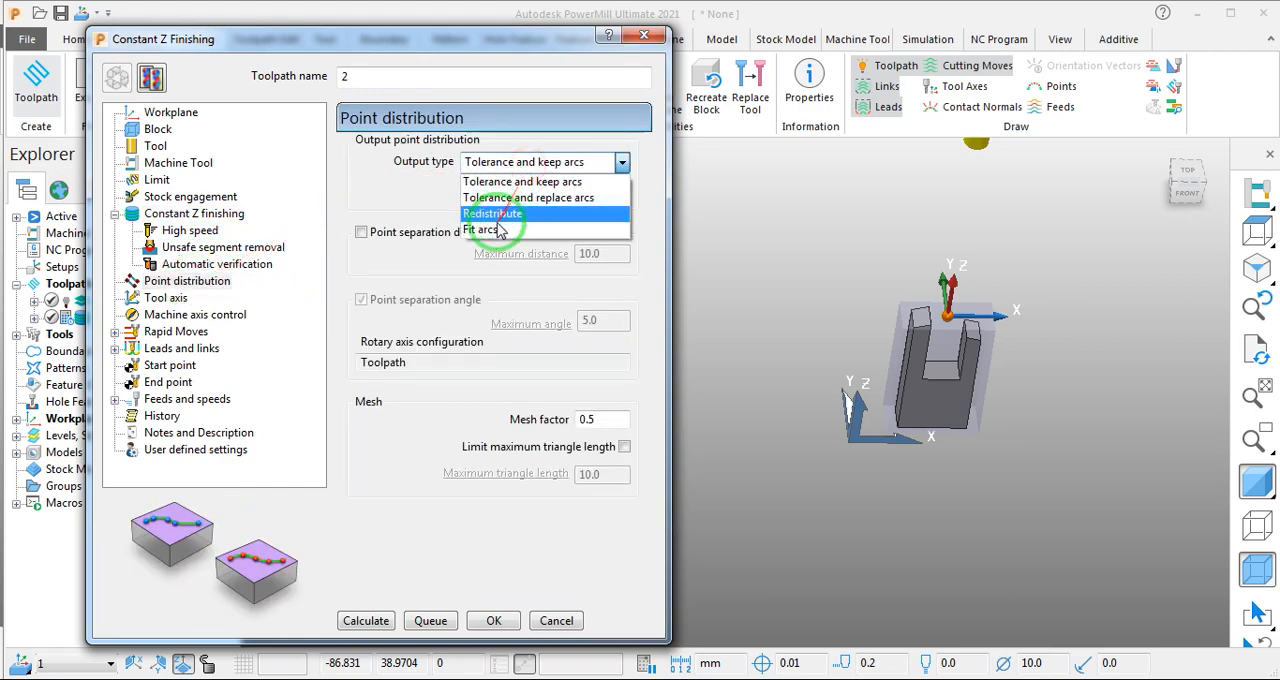
pyautogui.click(498, 229)
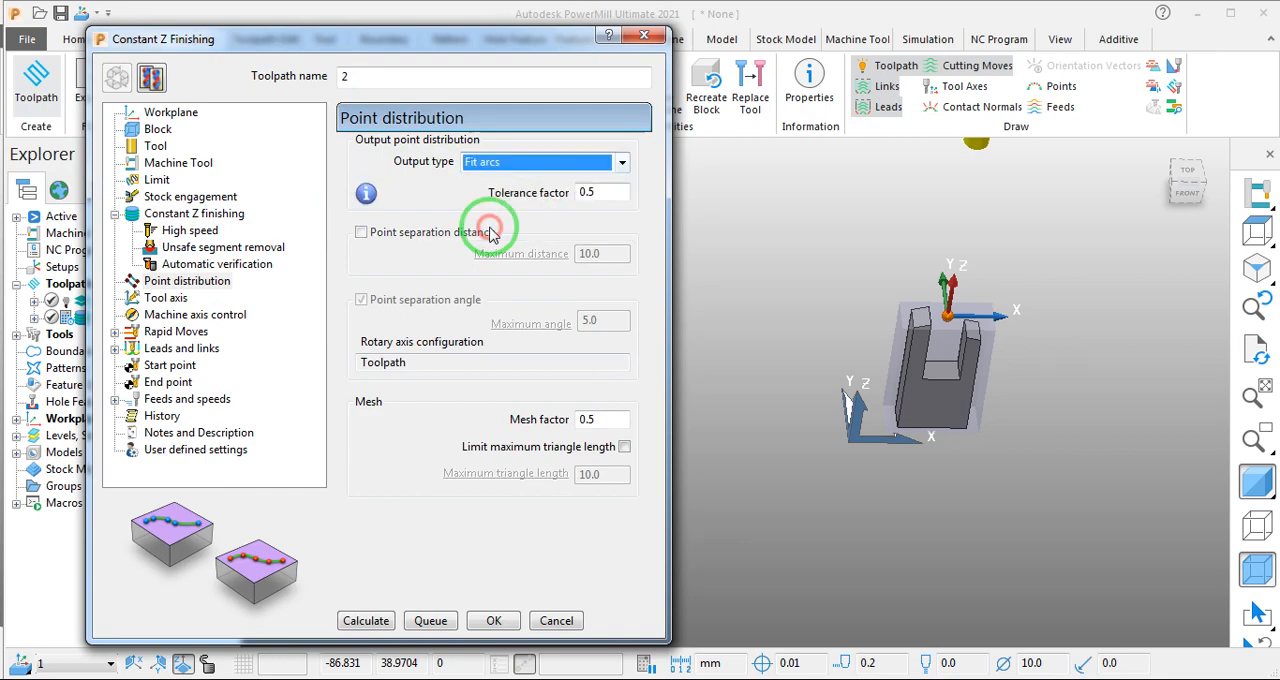
# - Review the rapid move settings and set the first choice of the lead in to Horizontal arc
pyautogui.click(145, 334)
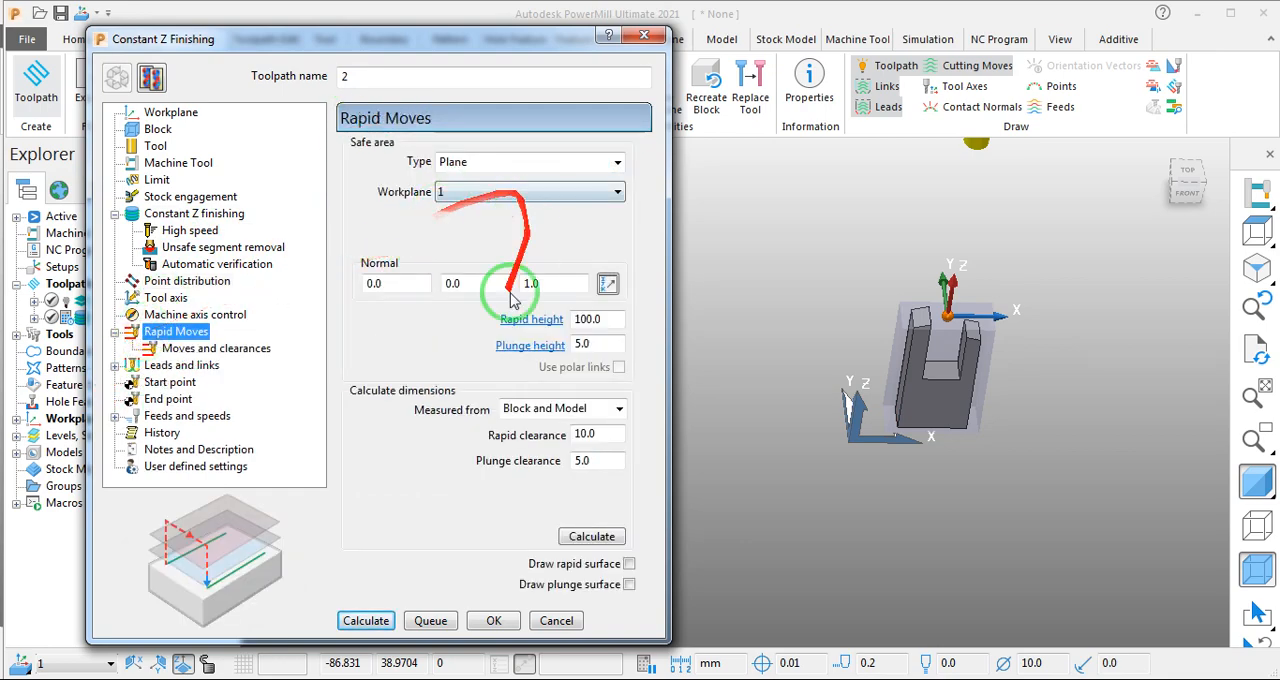
pyautogui.click(165, 348)
pyautogui.click(135, 365)
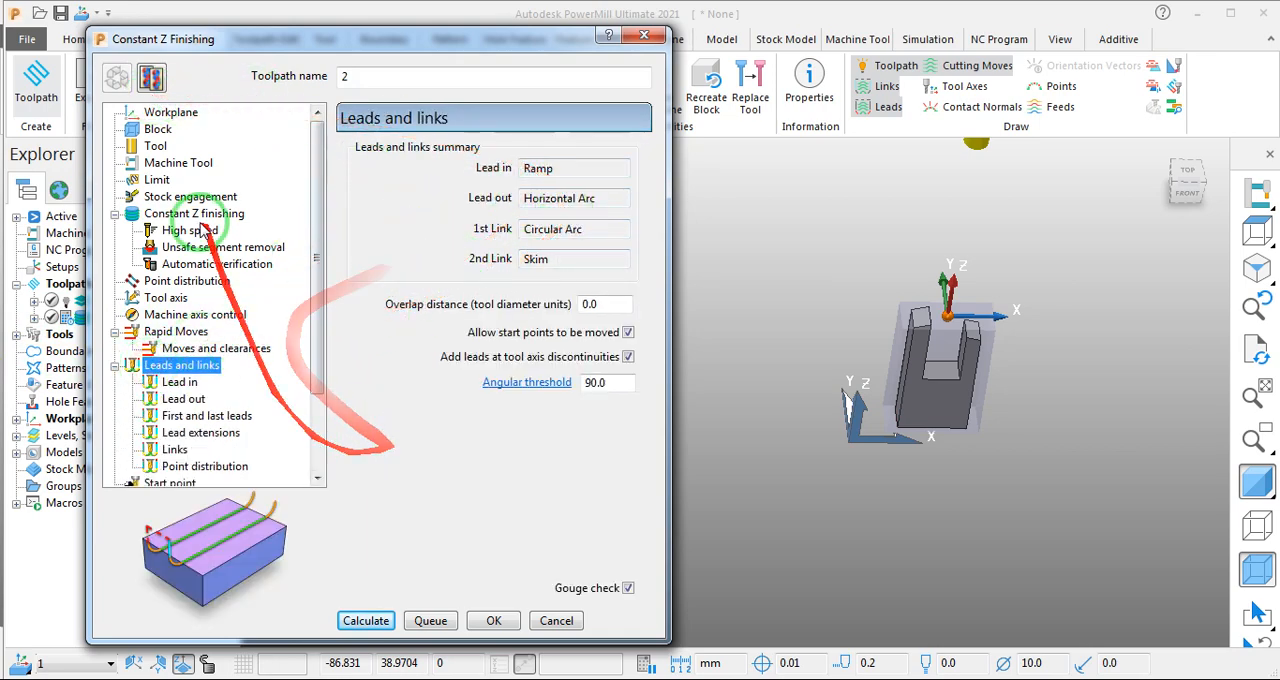
pyautogui.click(176, 387)
pyautogui.click(527, 163)
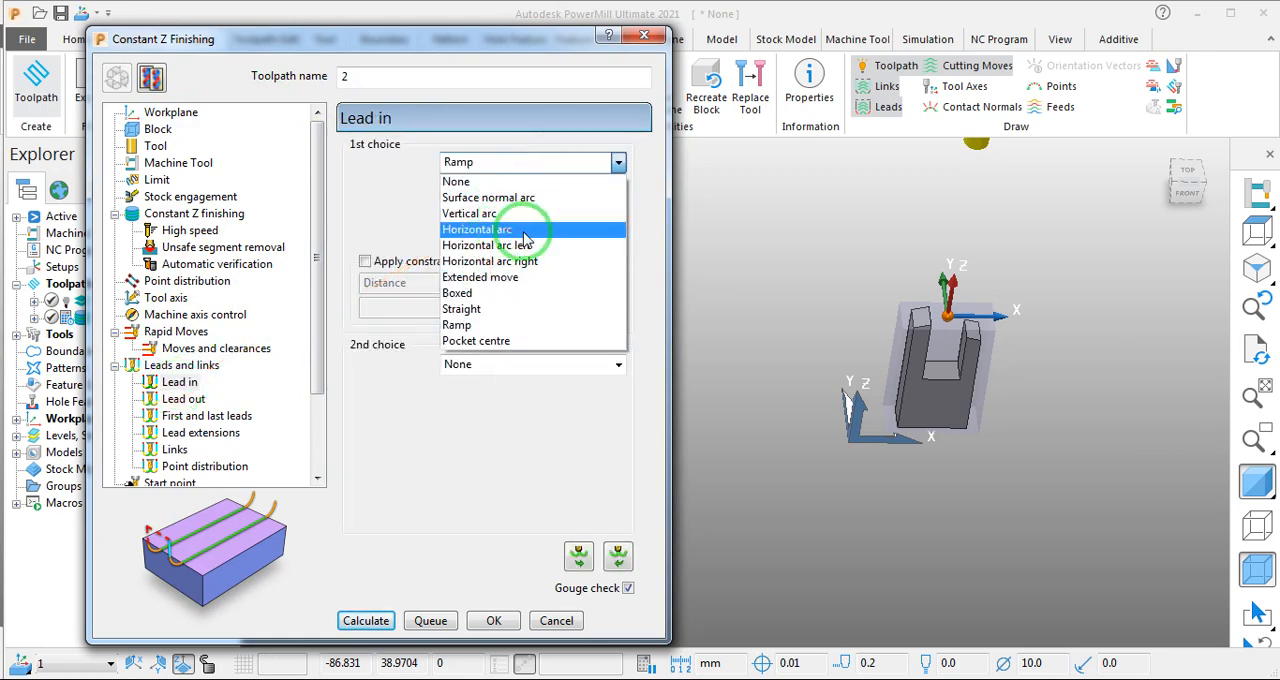
pyautogui.click(524, 230)
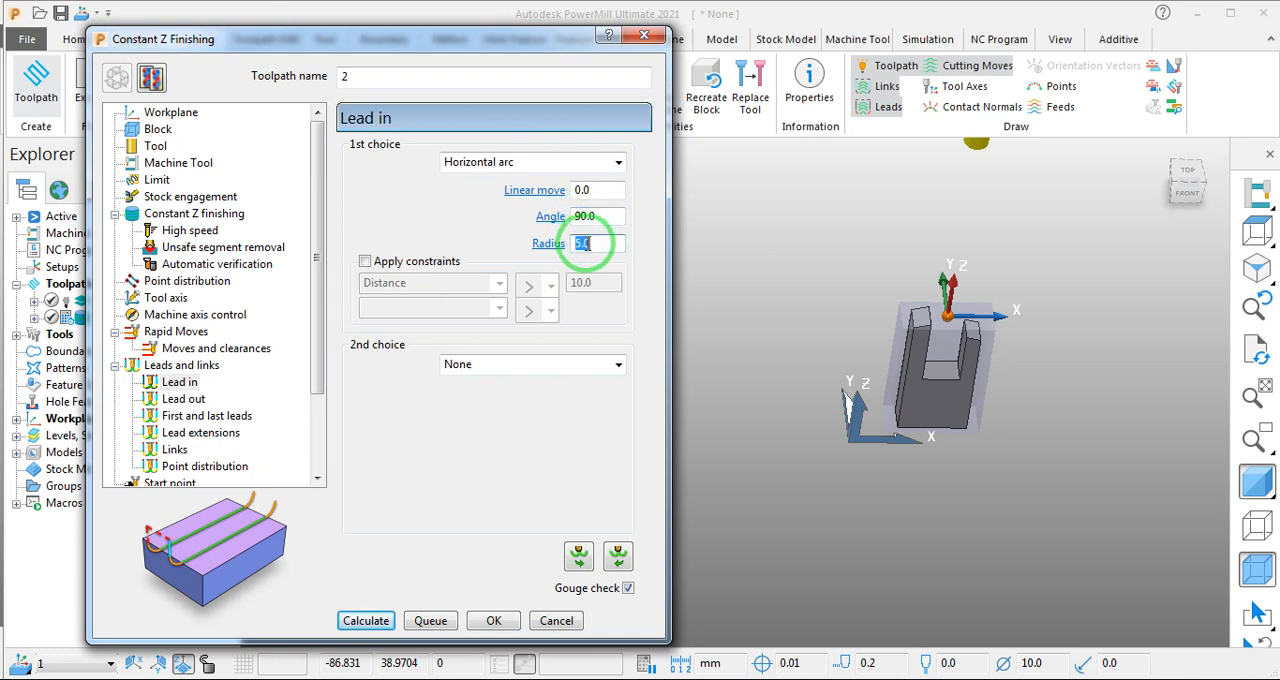
# - Check the lead out, links, and feeds and speeds settings, and calculate the finishing toolpath
pyautogui.click(183, 398)
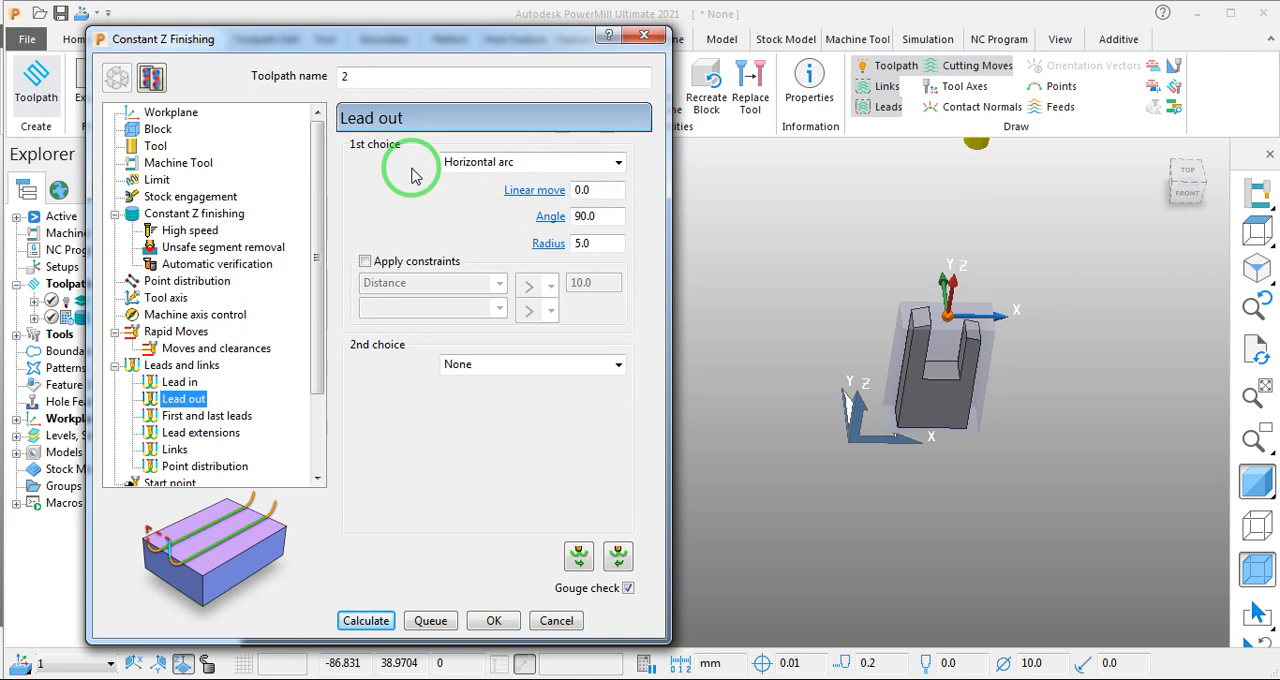
pyautogui.click(175, 451)
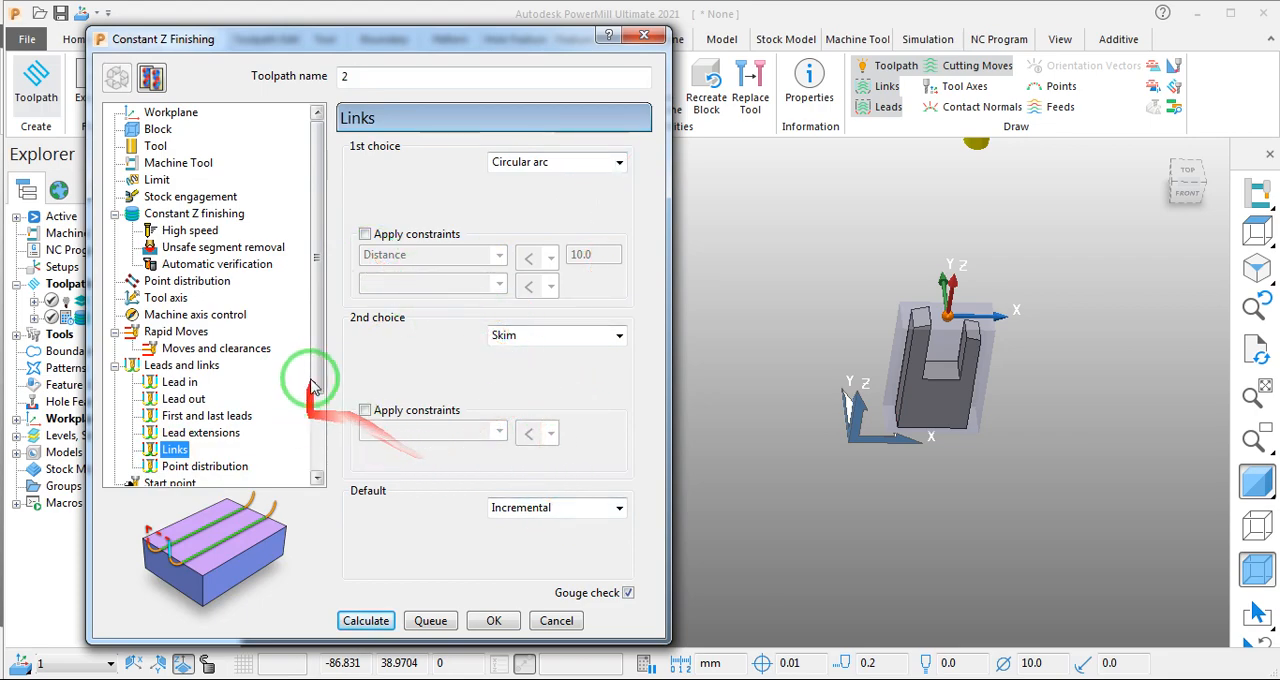
pyautogui.moveTo(316, 371); pyautogui.dragTo(317, 455)
pyautogui.click(210, 419)
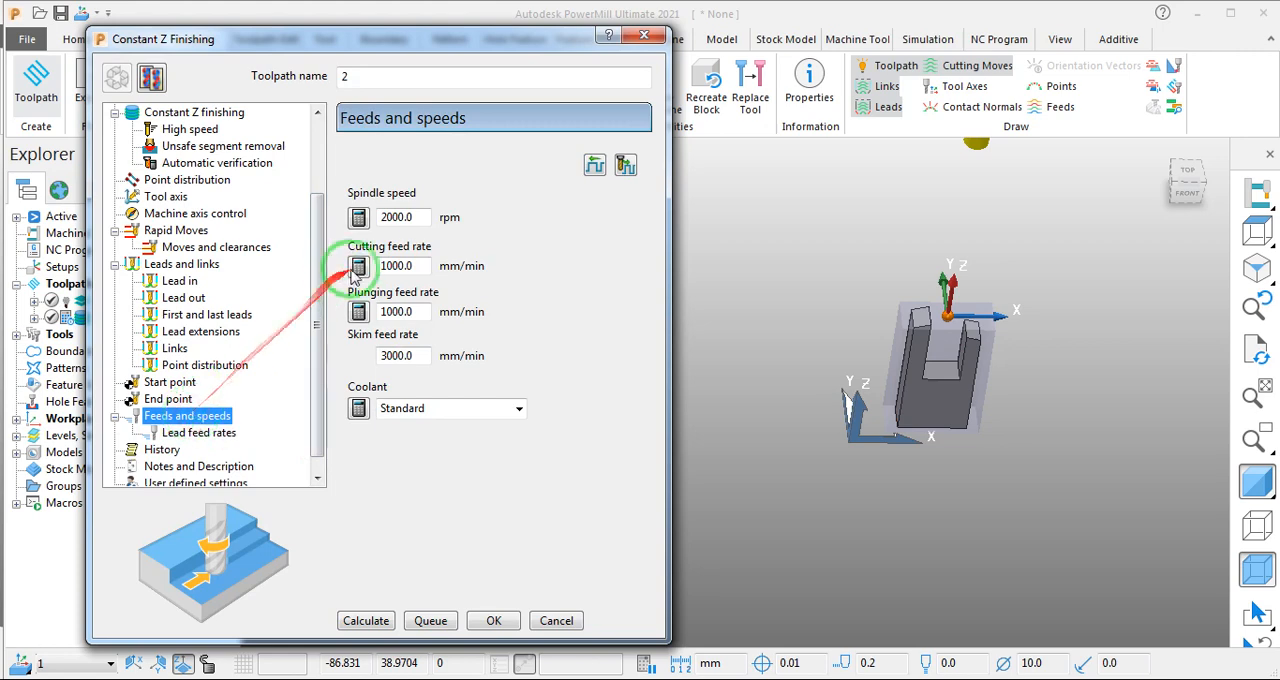
pyautogui.click(368, 624)
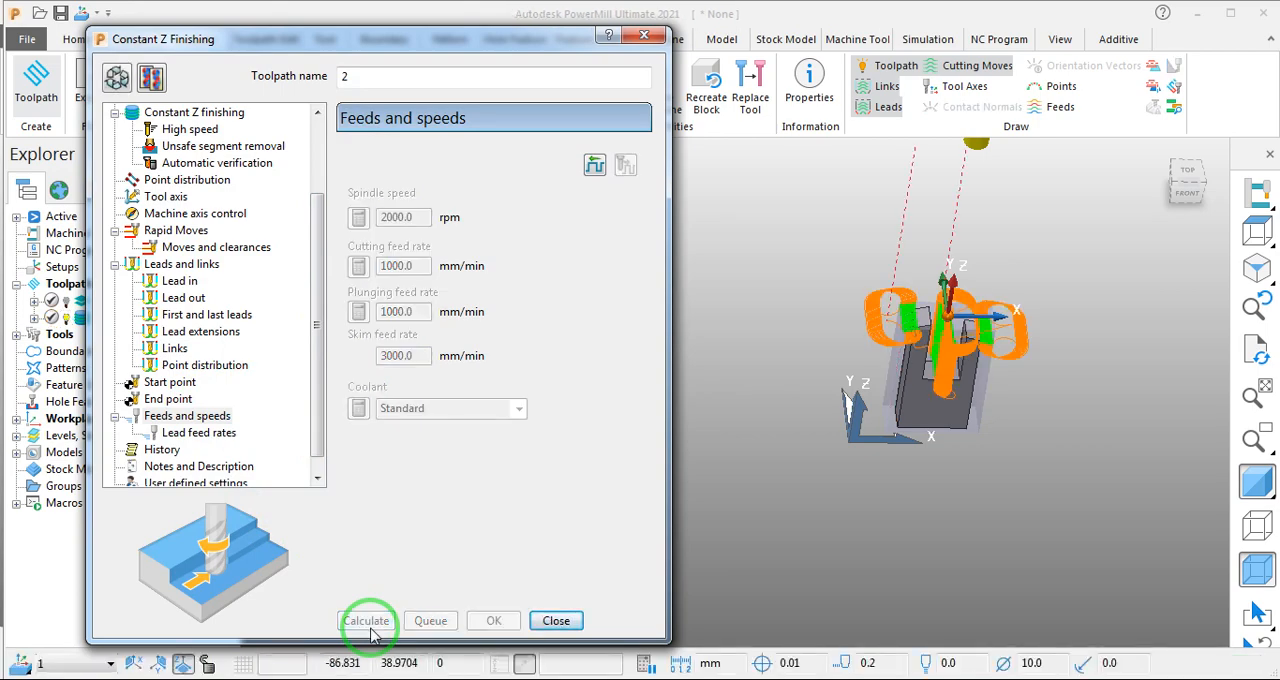
# - Examine the calculated toolpath around the part and make its Constant Z finishing parameters editable again
pyautogui.moveTo(886, 563); pyautogui.dragTo(932, 484, button='middle')
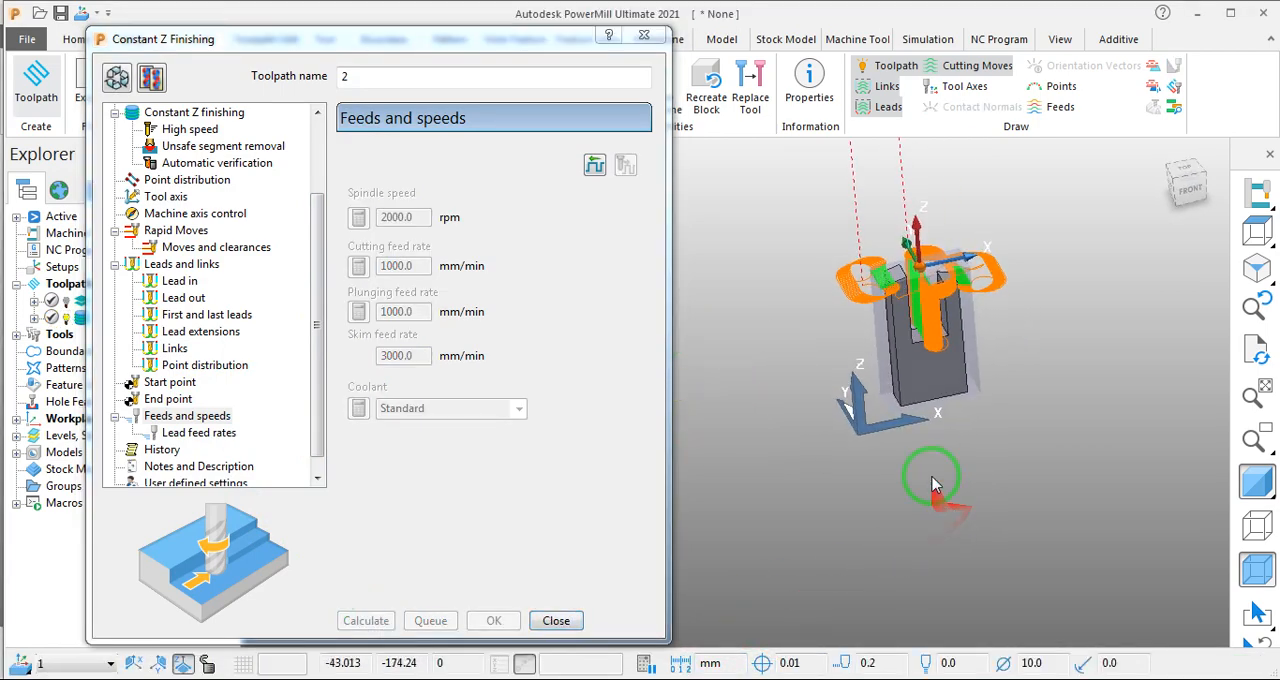
pyautogui.scroll(5, 980, 321)
pyautogui.scroll(-5, 873, 405)
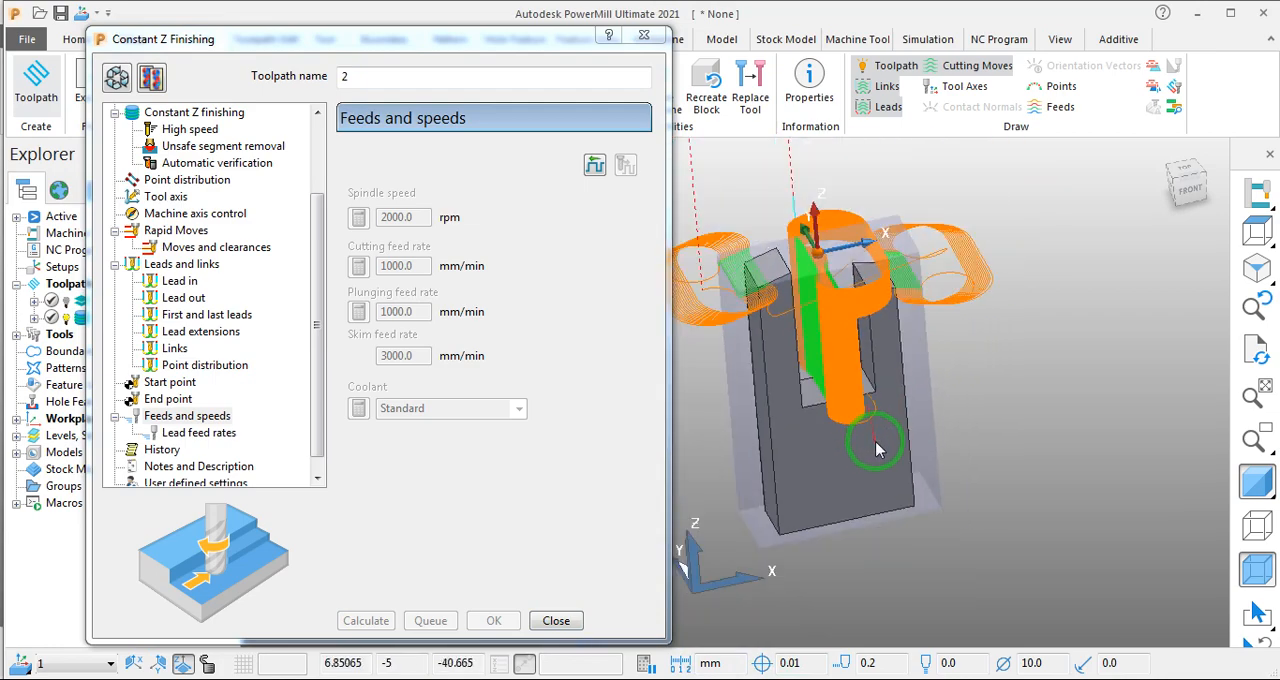
pyautogui.moveTo(812, 456); pyautogui.dragTo(783, 479, button='middle')
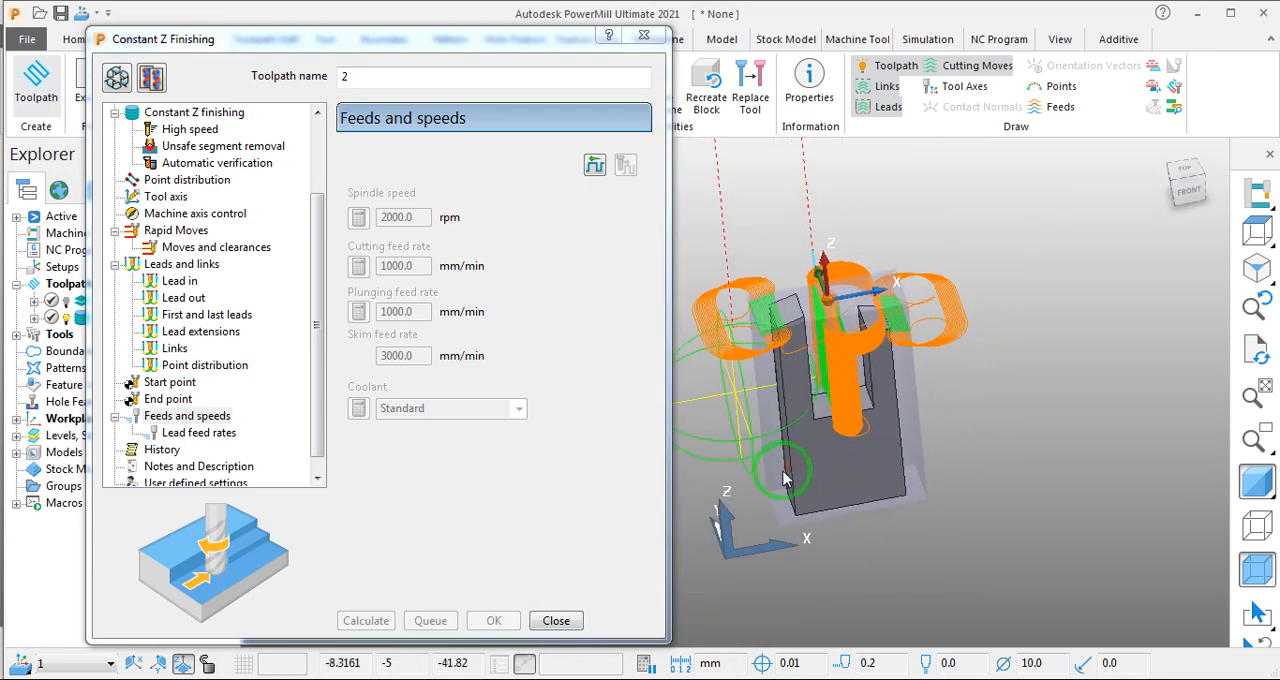
pyautogui.scroll(-5, 931, 397)
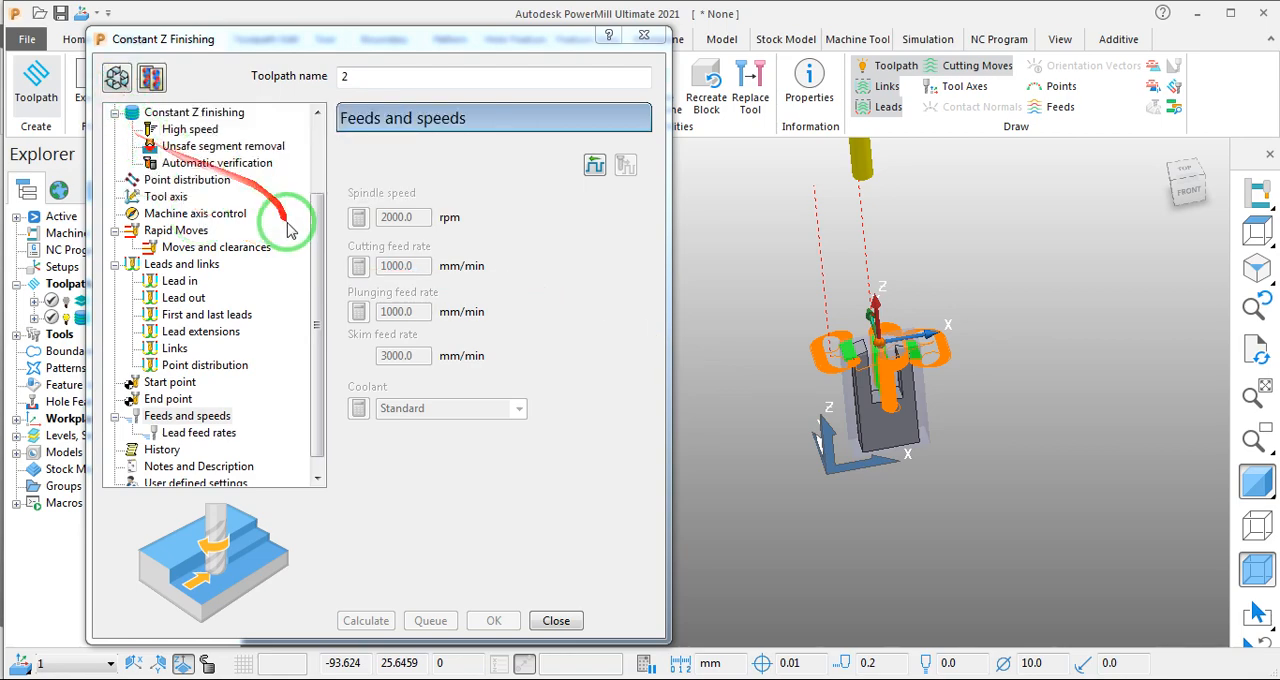
pyautogui.moveTo(314, 250); pyautogui.dragTo(329, 165)
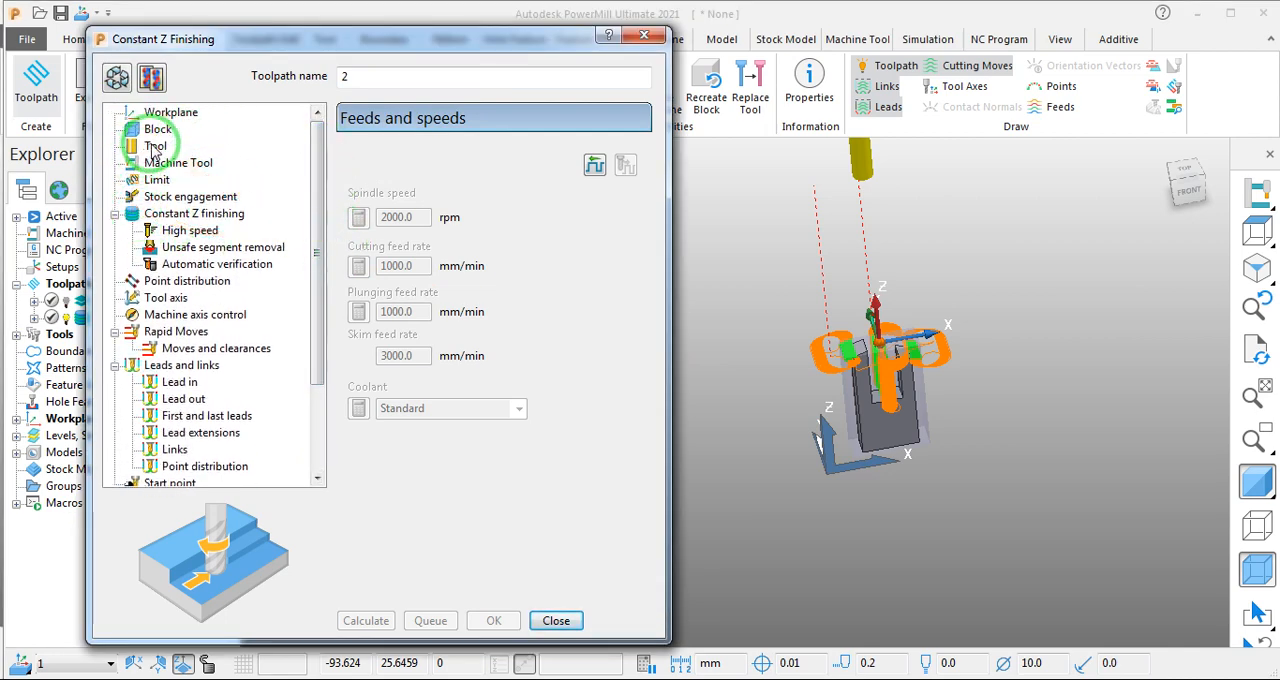
pyautogui.click(165, 199)
pyautogui.click(160, 213)
pyautogui.click(117, 77)
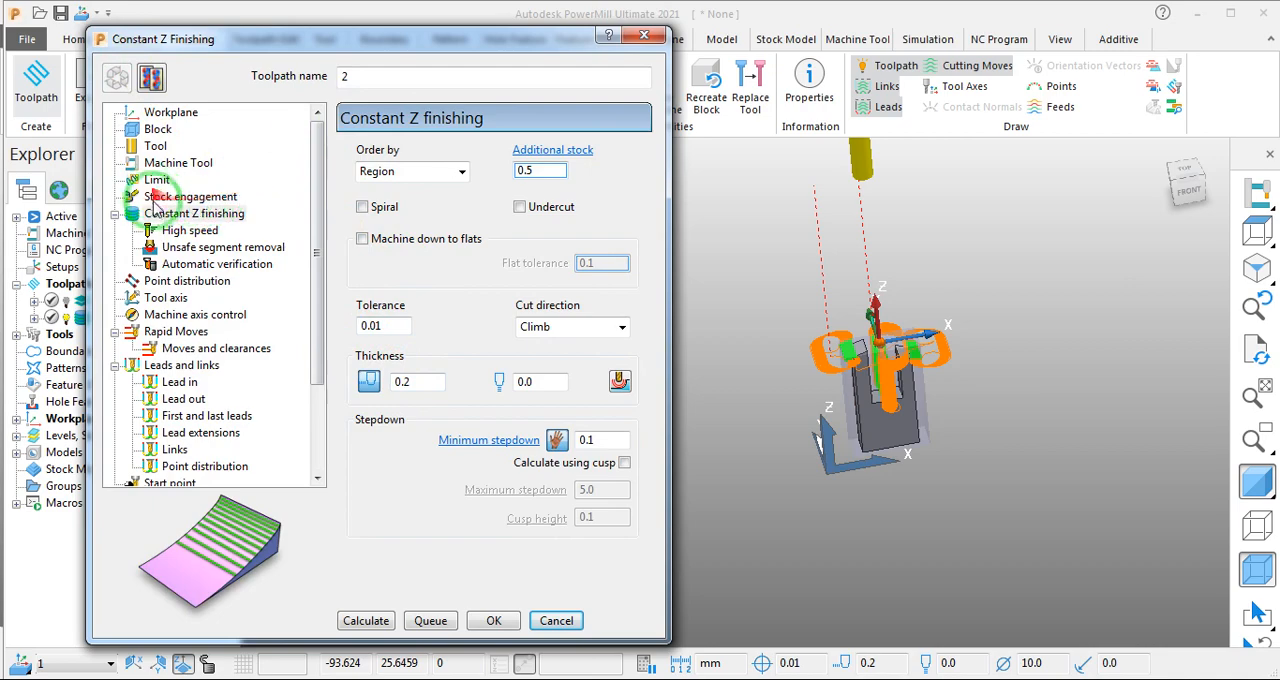
# - Set the block limit to allow the tool centre outside the block and recalculate the toolpath
pyautogui.click(160, 179)
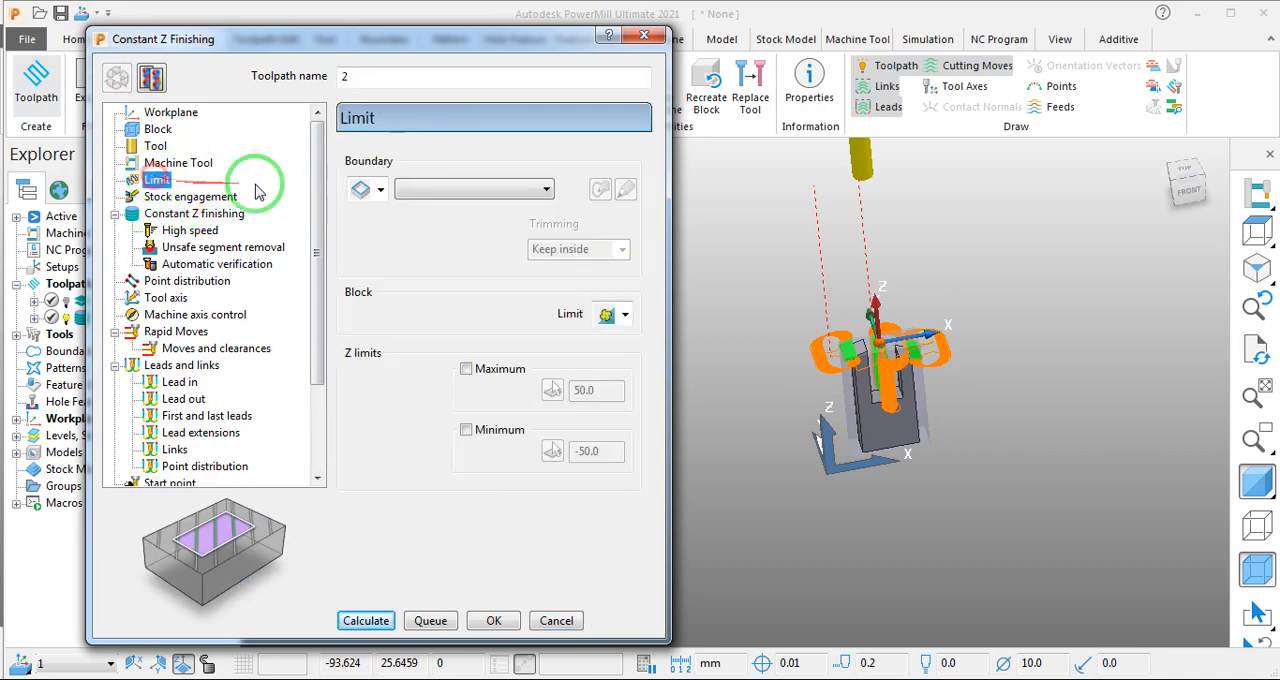
pyautogui.click(624, 315)
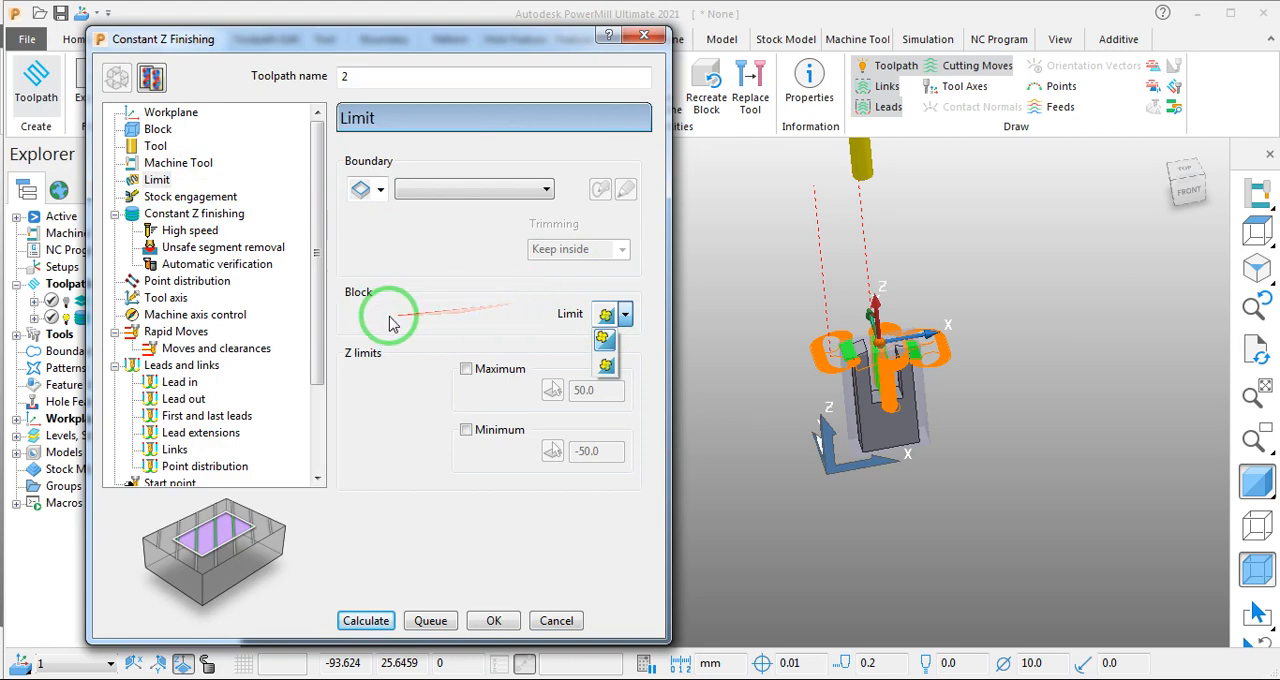
pyautogui.click(606, 340)
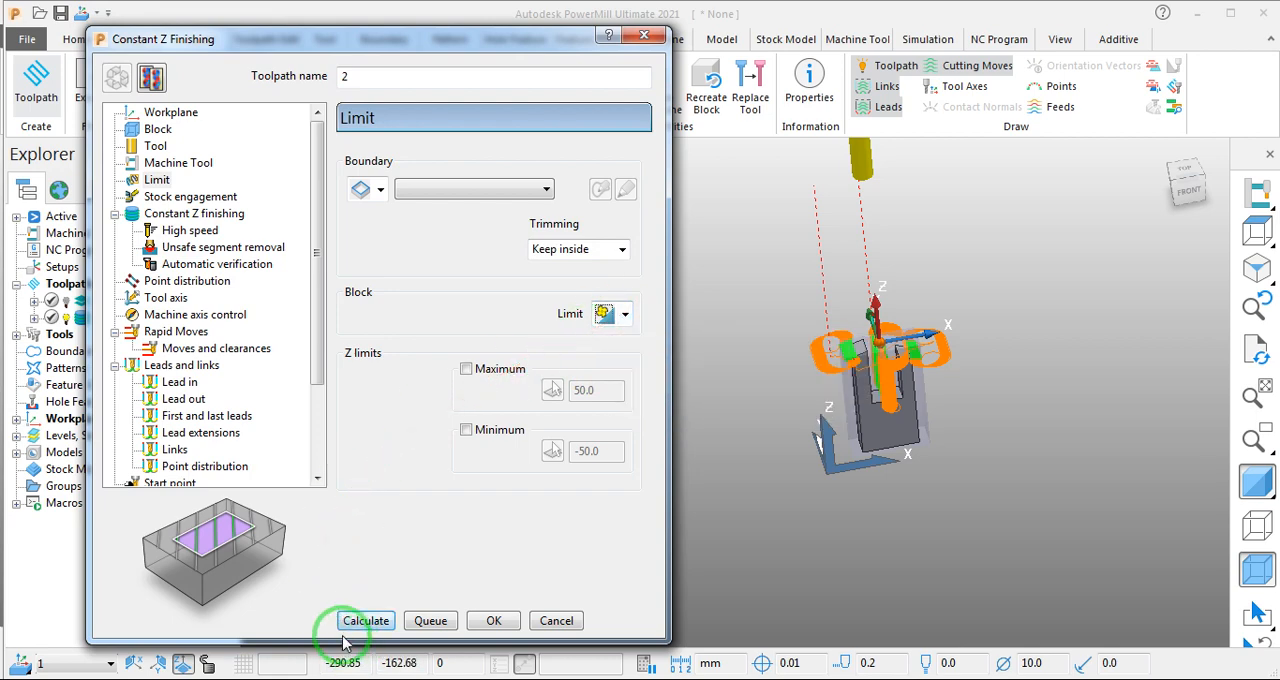
pyautogui.click(398, 621)
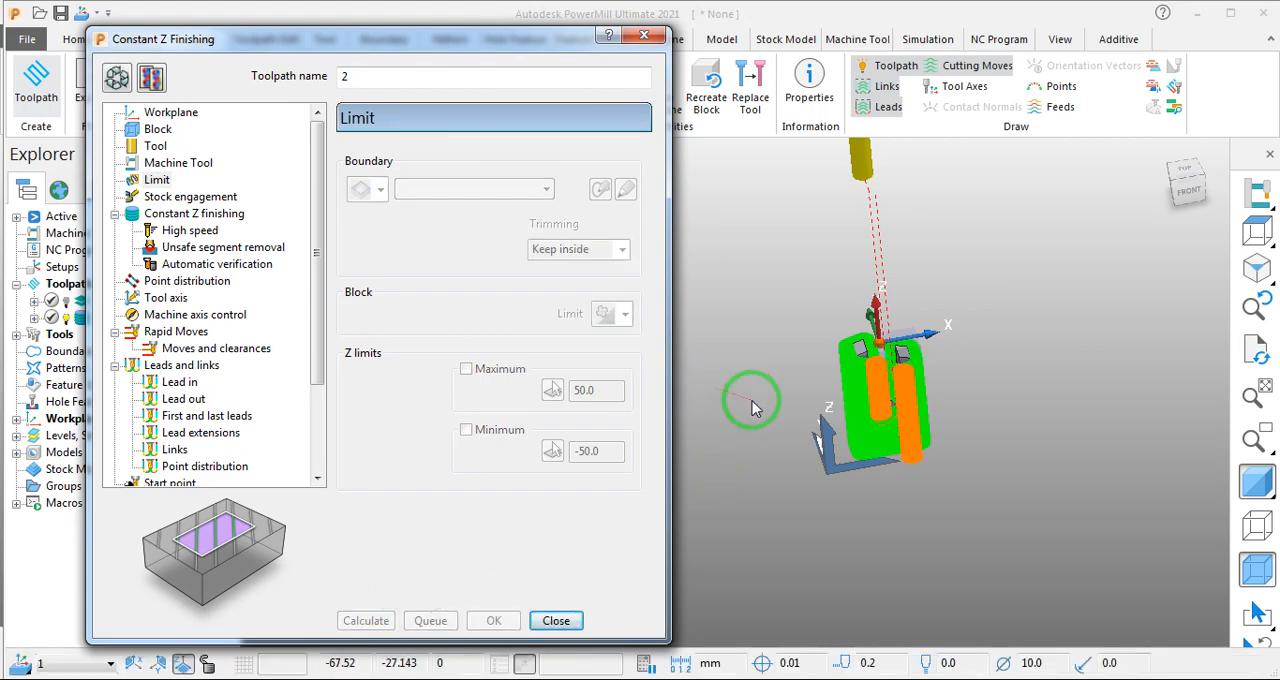
# - Examine the recalculated toolpath's cutting moves and leads around the part from several angles
pyautogui.moveTo(751, 403); pyautogui.dragTo(767, 370, button='middle')
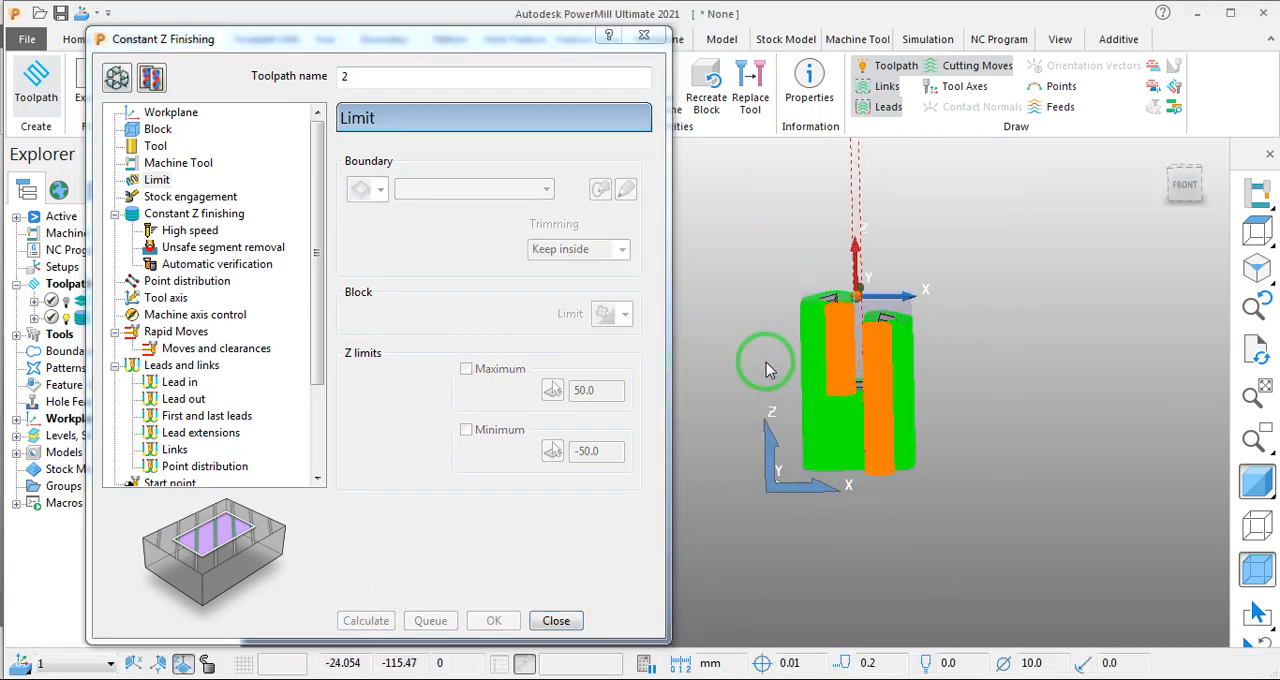
pyautogui.moveTo(880, 357); pyautogui.dragTo(908, 426, button='middle')
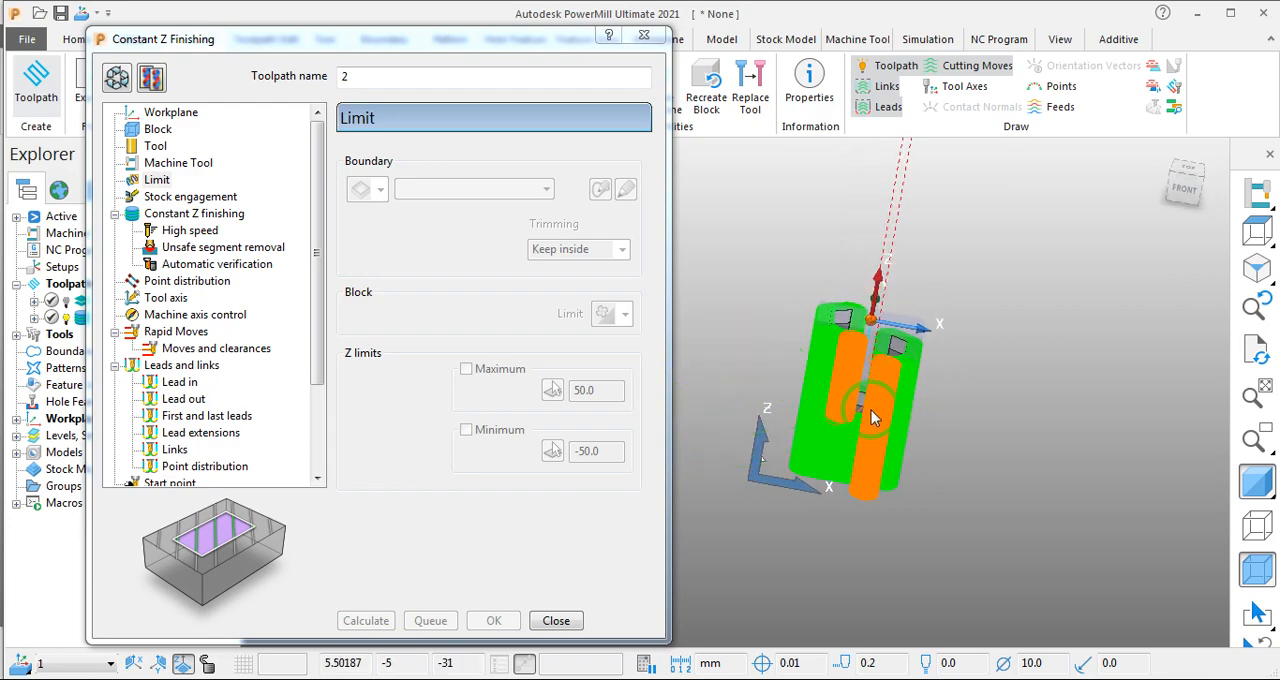
pyautogui.moveTo(996, 317); pyautogui.dragTo(982, 306, button='middle')
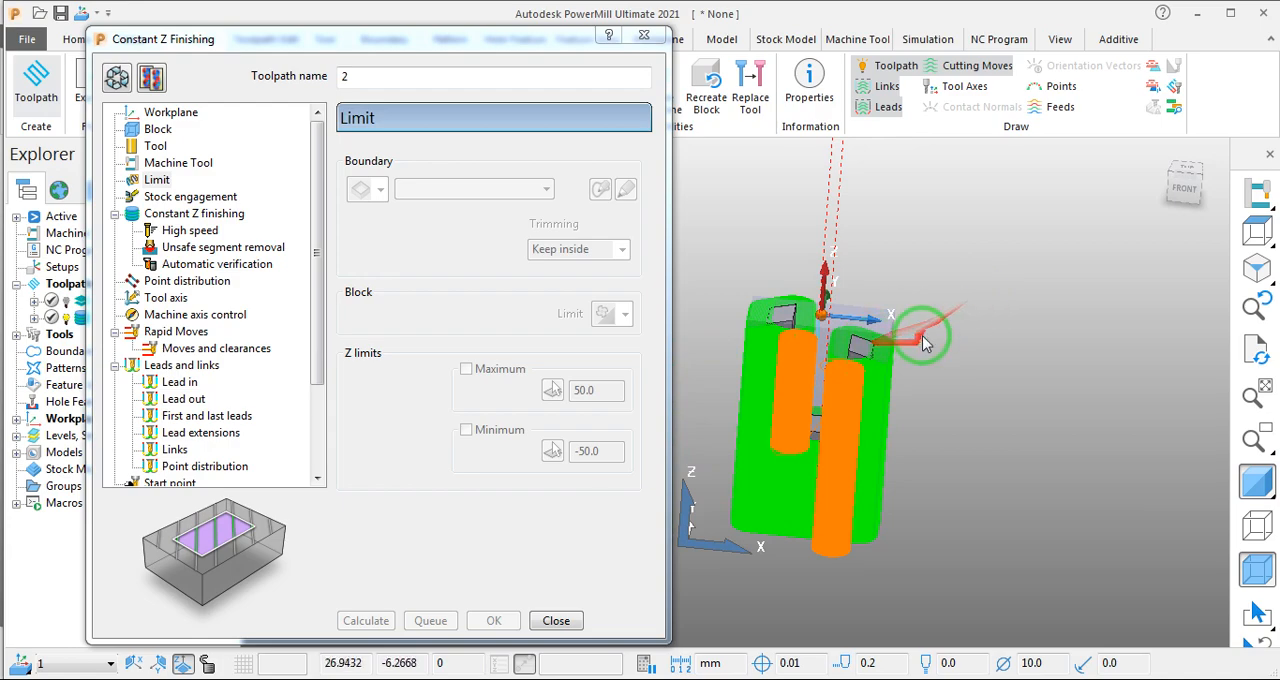
pyautogui.scroll(-3, 923, 337)
pyautogui.scroll(4, 864, 372)
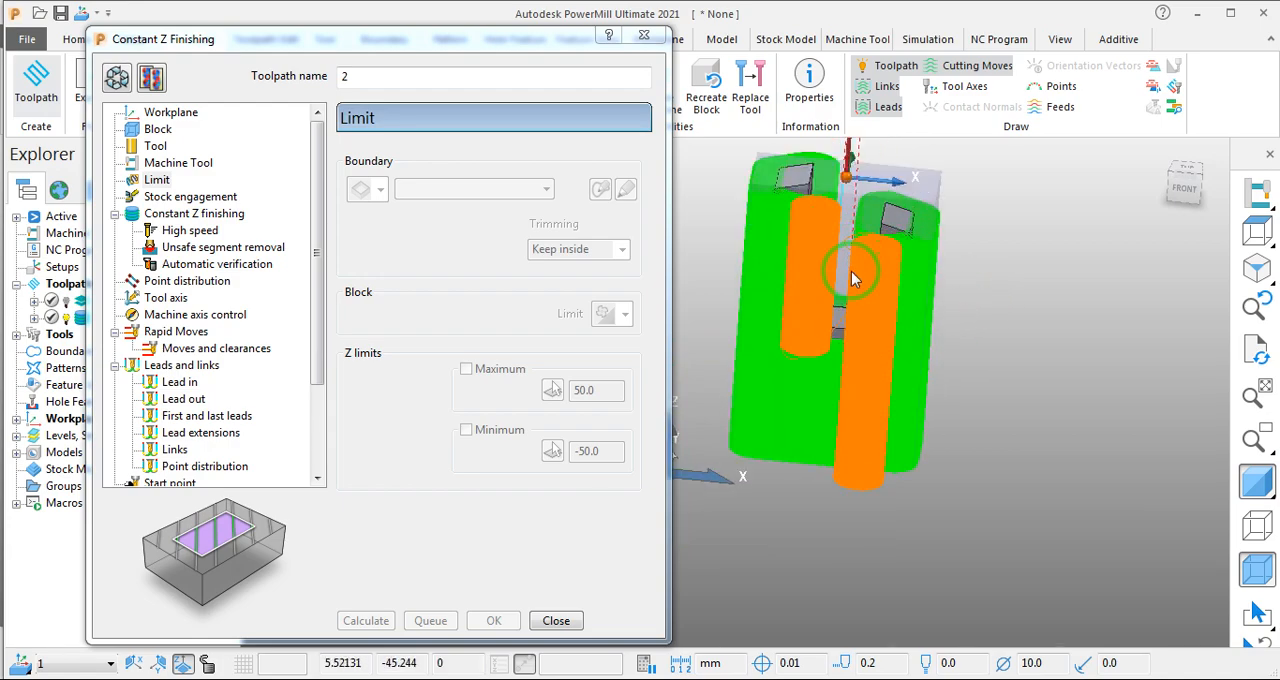
pyautogui.moveTo(1205, 374); pyautogui.dragTo(905, 418, button='middle')
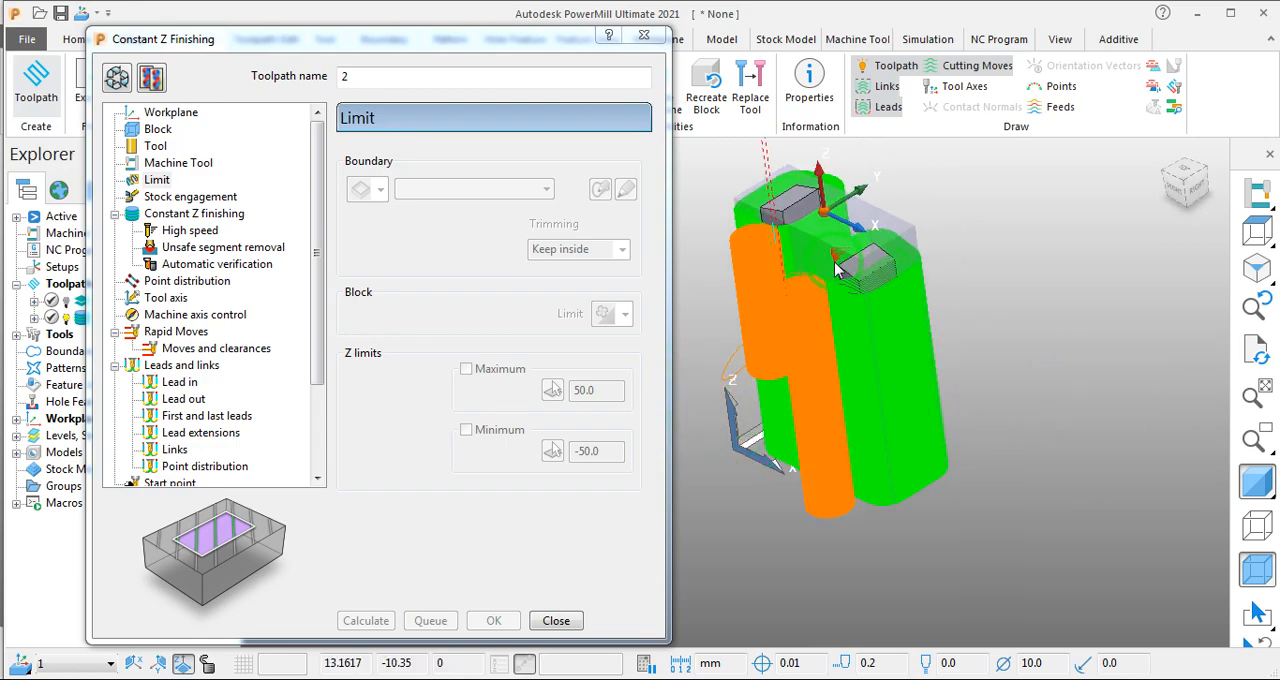
pyautogui.scroll(-3, 867, 301)
pyautogui.moveTo(825, 258)
pyautogui.mouseDown(button='middle')
pyautogui.moveTo(865, 262)
pyautogui.moveTo(908, 314)
pyautogui.moveTo(1057, 349)
pyautogui.moveTo(885, 318)
pyautogui.moveTo(857, 300)
pyautogui.moveTo(929, 300)
pyautogui.moveTo(840, 230)
pyautogui.moveTo(822, 258)
pyautogui.mouseUp(button='middle')
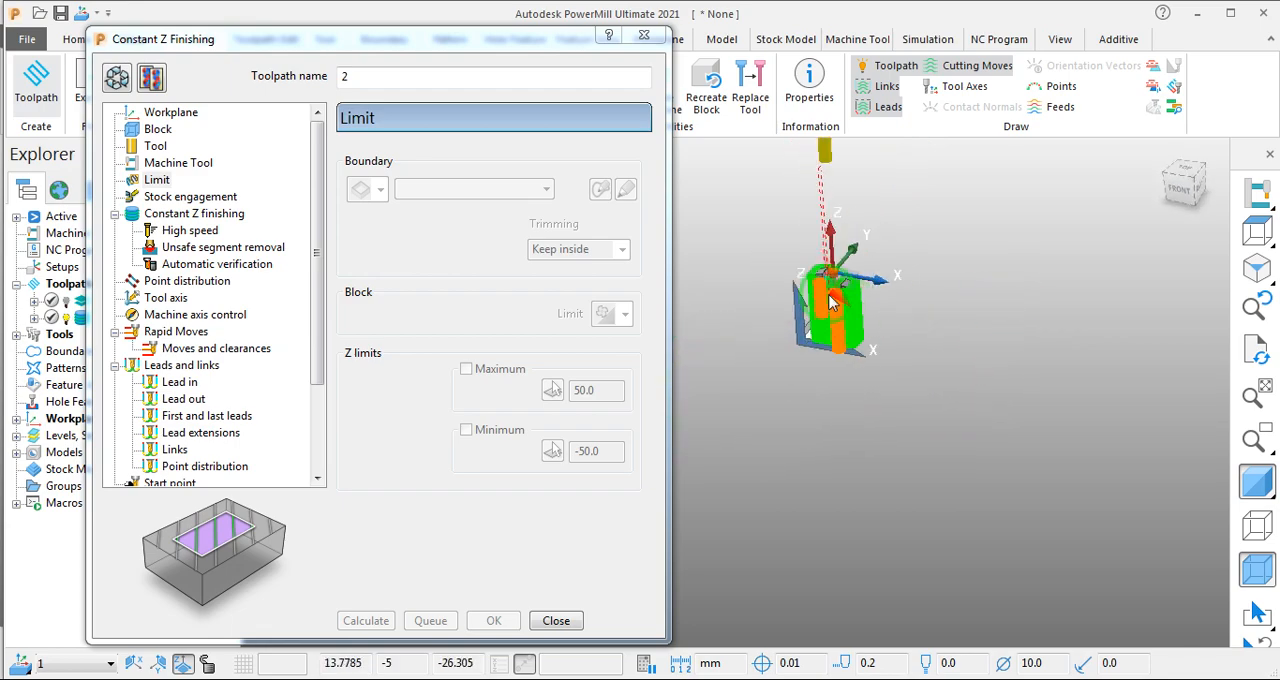
pyautogui.scroll(5, 769, 271)
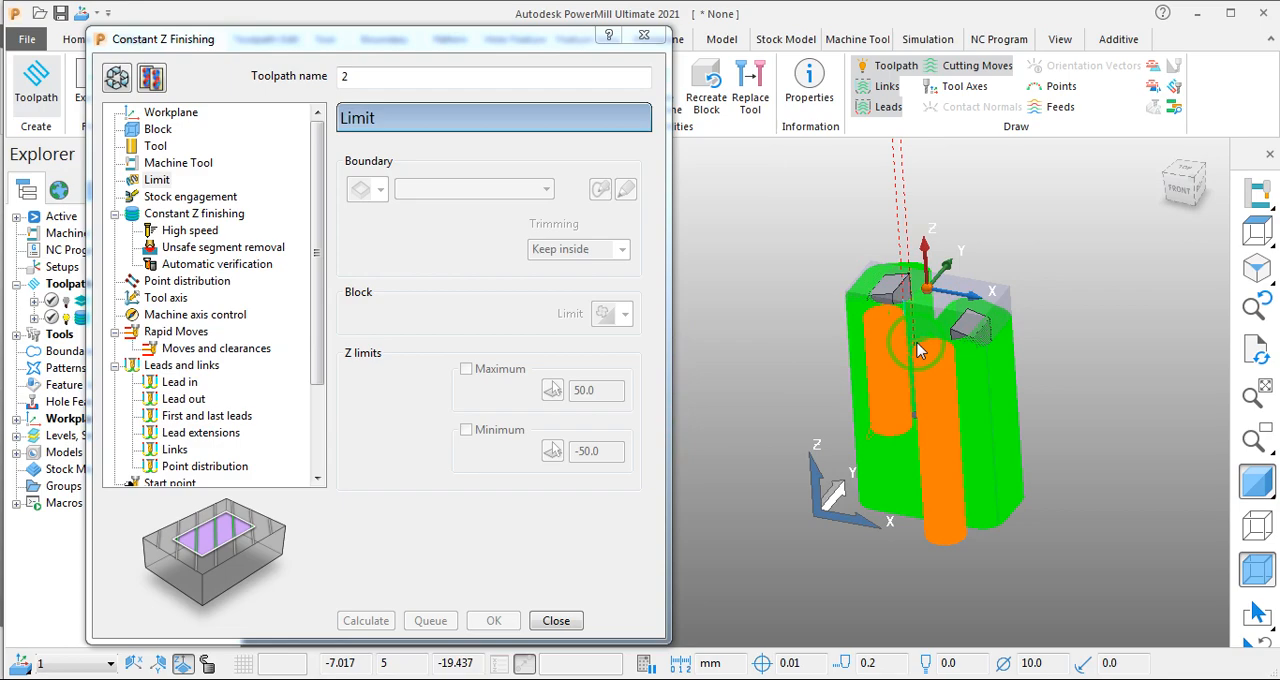
pyautogui.scroll(-3, 920, 350)
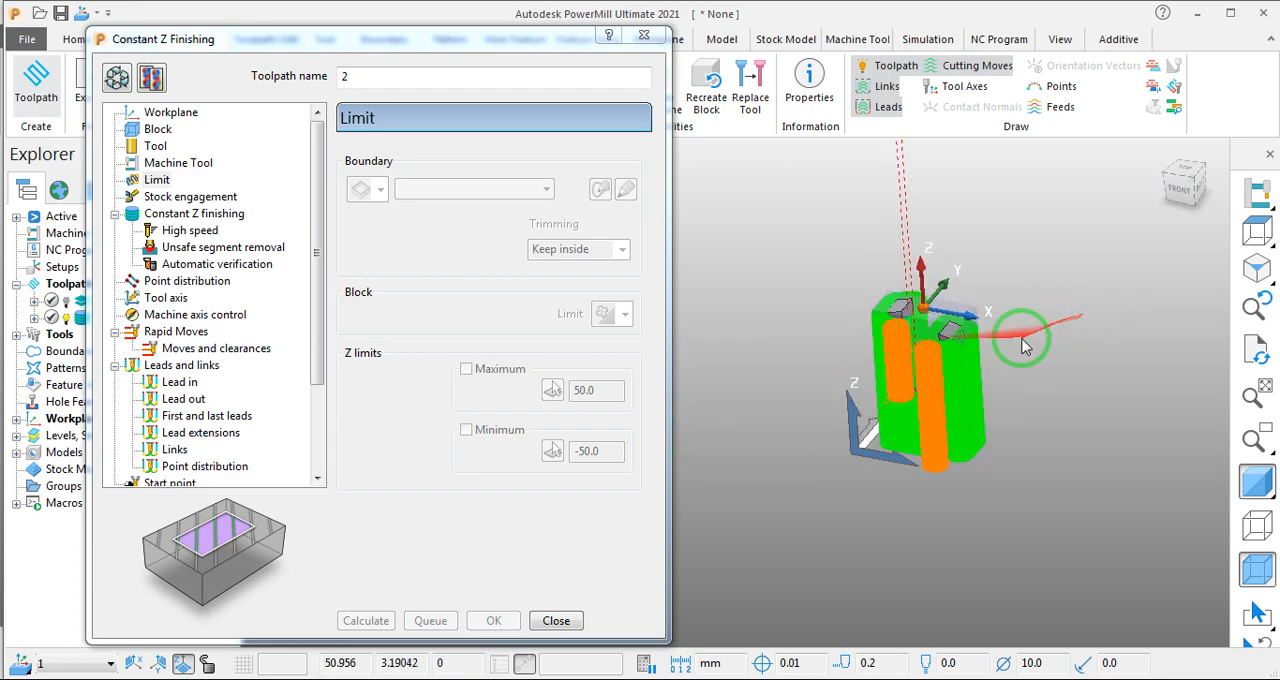
pyautogui.moveTo(789, 404); pyautogui.dragTo(820, 498, button='middle')
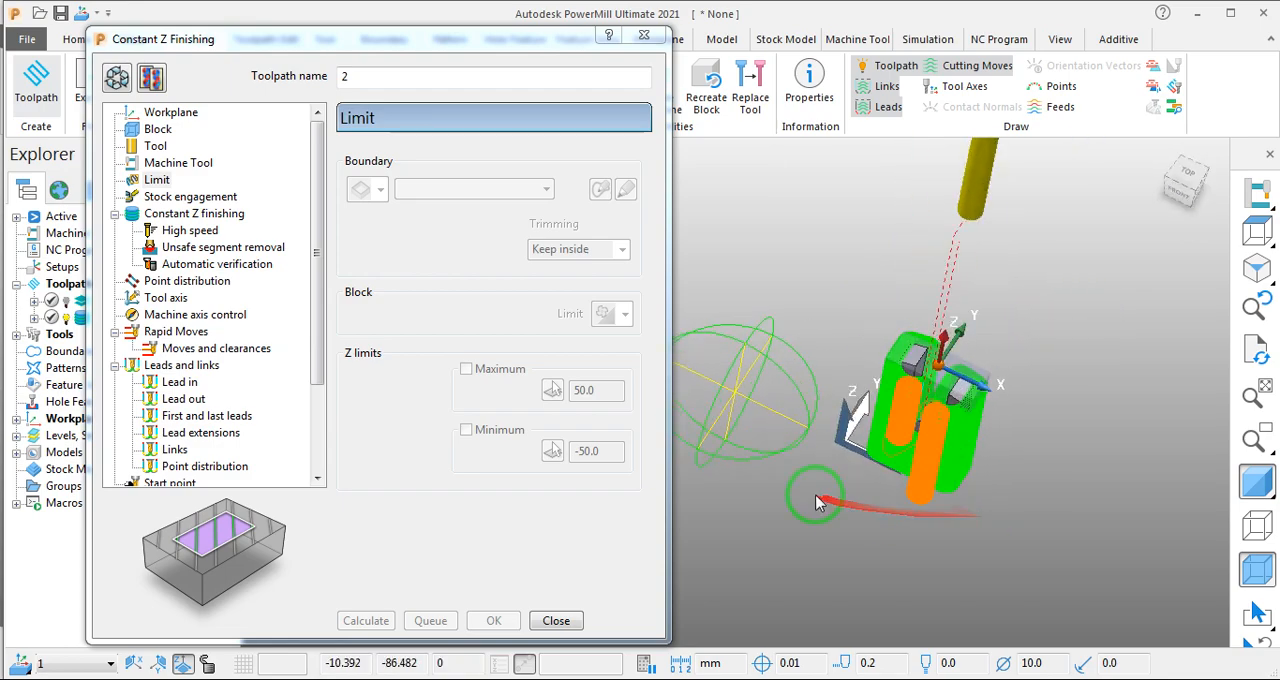
# - Move the toolpath dialog out of the way, choose toolpath 2 as the simulation entity and play its simulation
pyautogui.moveTo(530, 39); pyautogui.dragTo(497, 223)
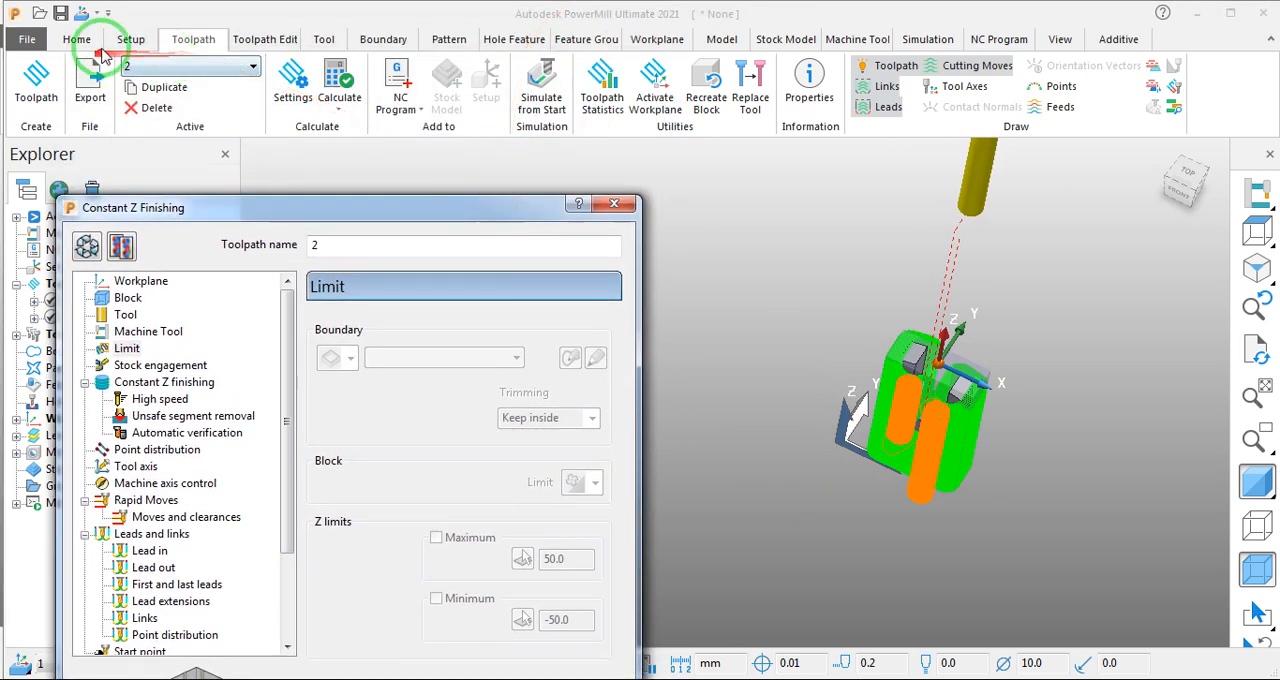
pyautogui.click(131, 40)
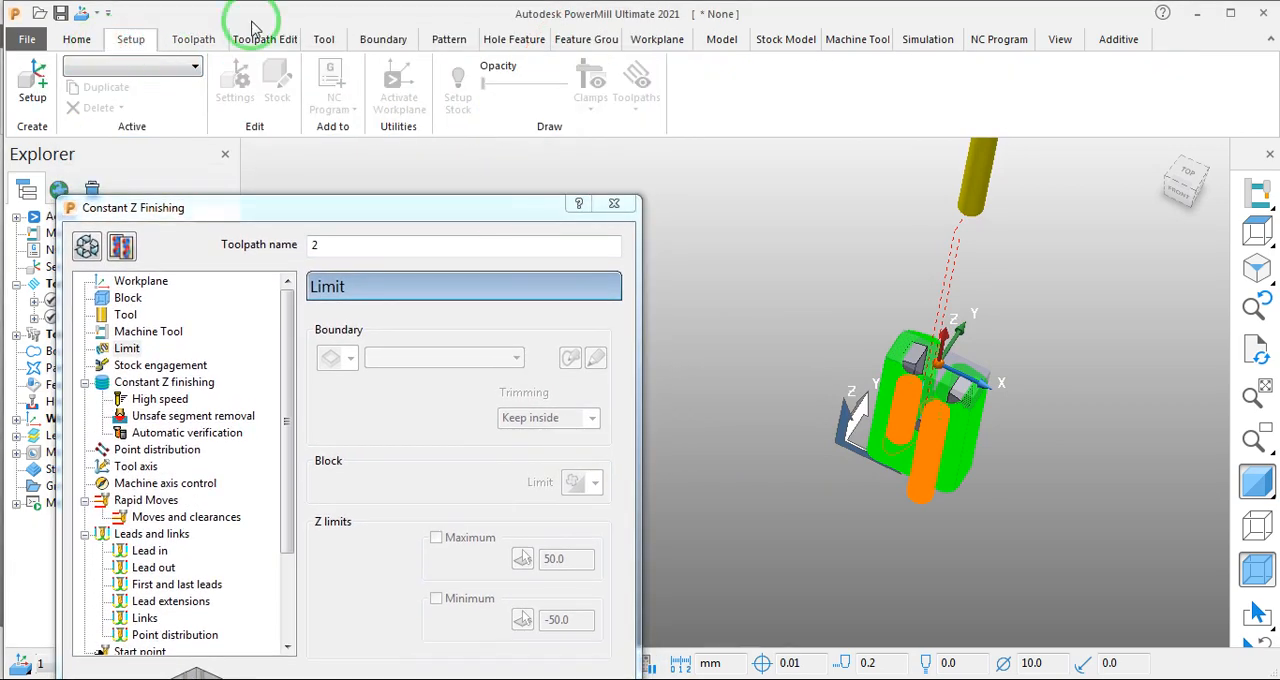
pyautogui.click(928, 39)
pyautogui.click(150, 66)
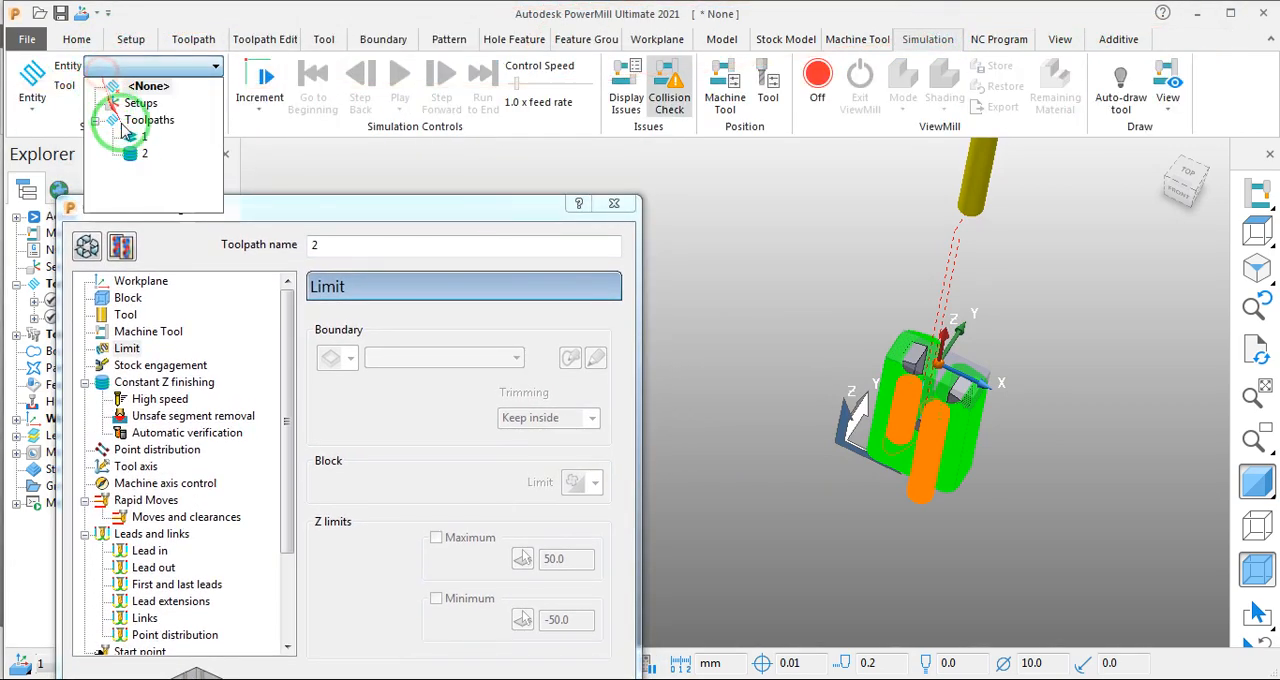
pyautogui.click(102, 124)
pyautogui.click(130, 148)
pyautogui.click(399, 85)
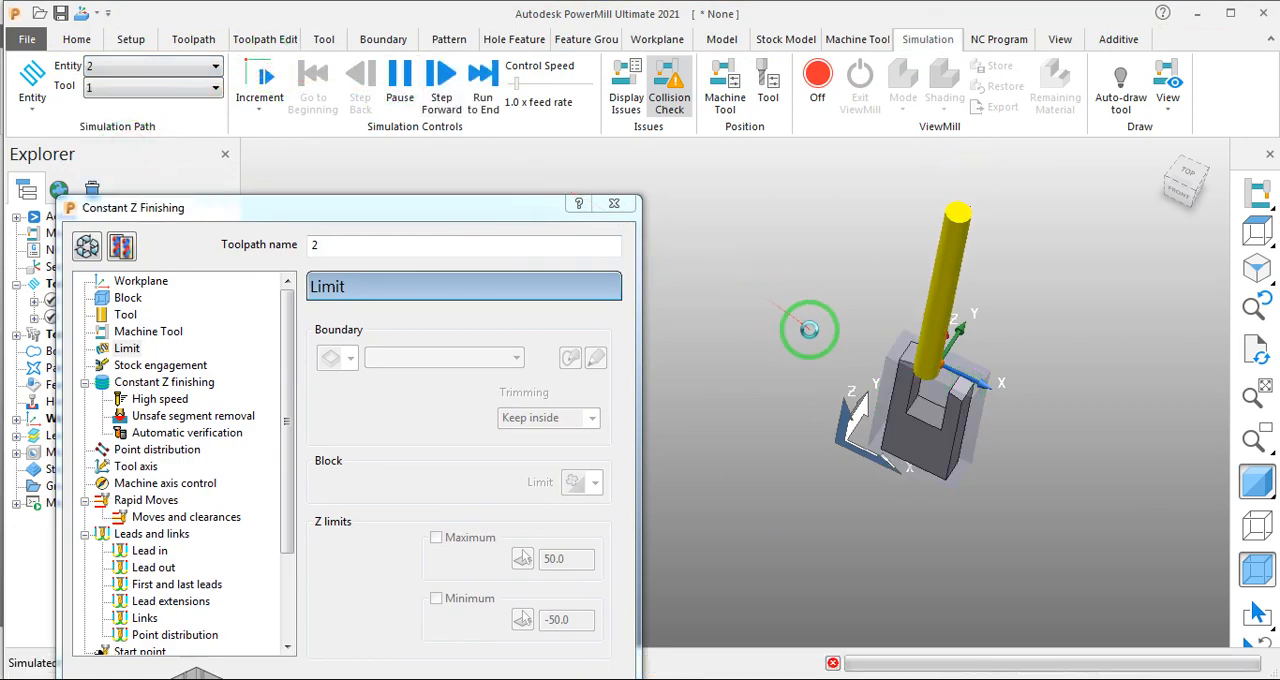
# - Raise the simulation speed to 26.0 x feed rate and follow the tool's motion around the part up close
pyautogui.moveTo(946, 371); pyautogui.dragTo(1015, 294, button='middle')
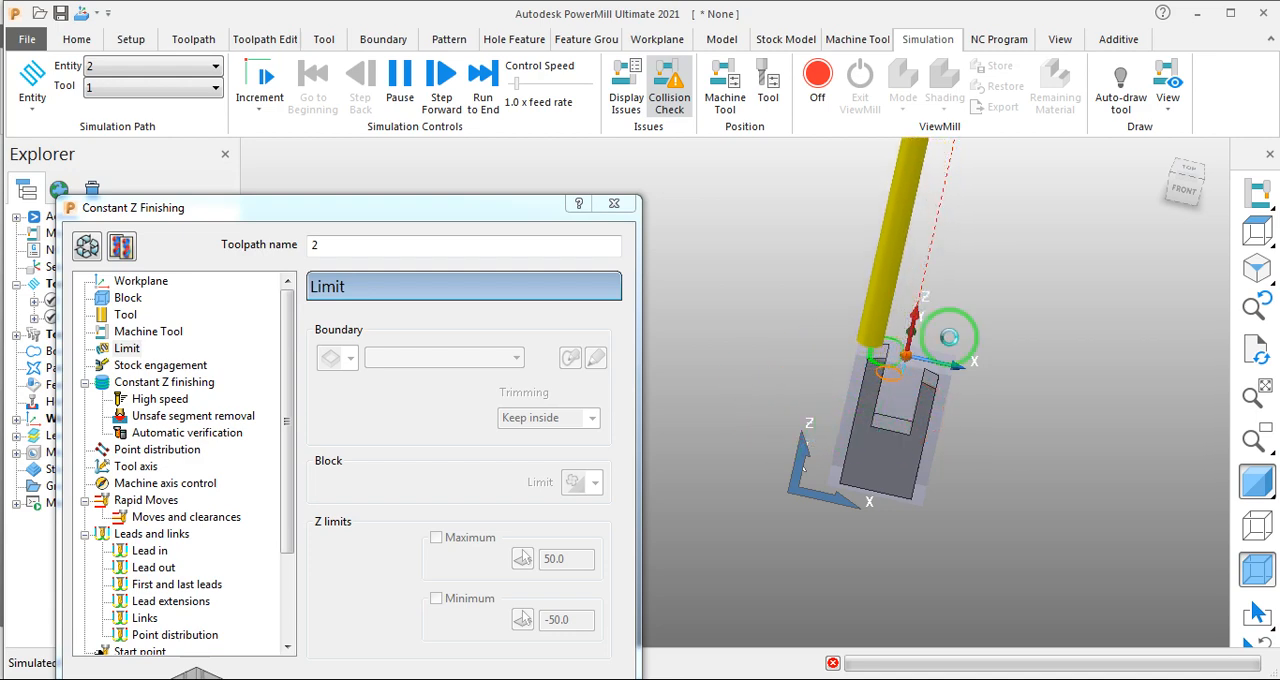
pyautogui.moveTo(516, 84); pyautogui.dragTo(536, 85)
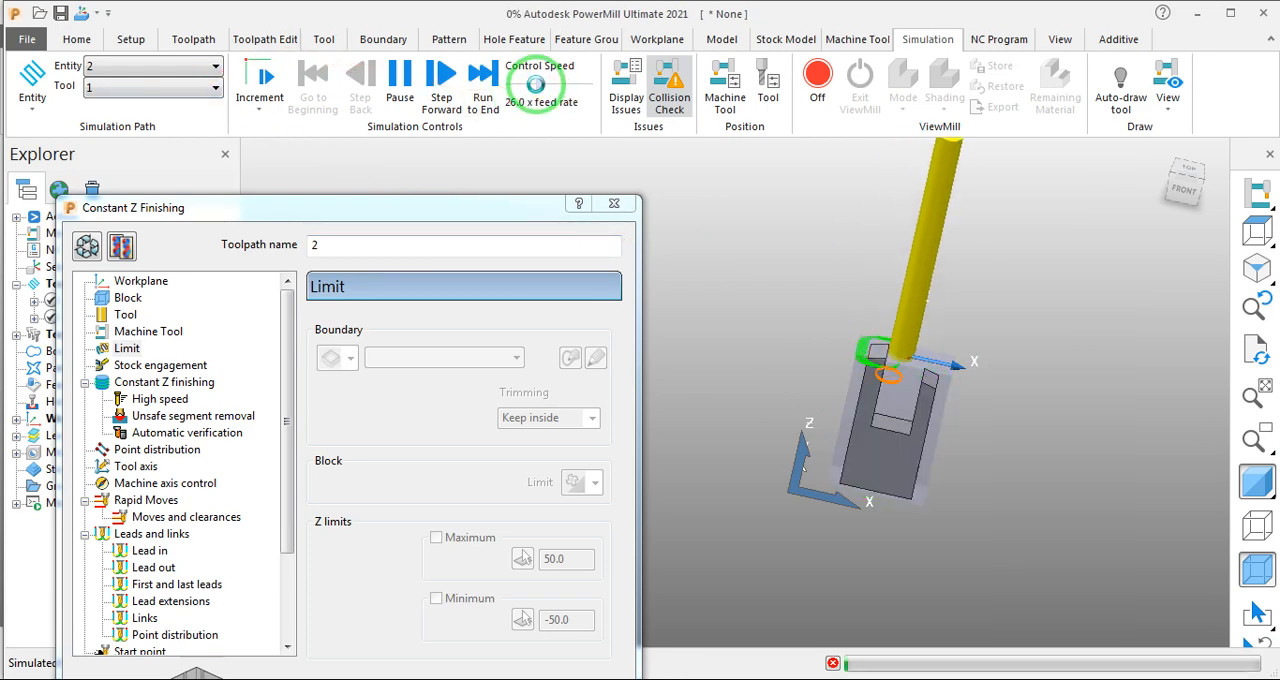
pyautogui.moveTo(1190, 428); pyautogui.dragTo(1030, 480, button='middle')
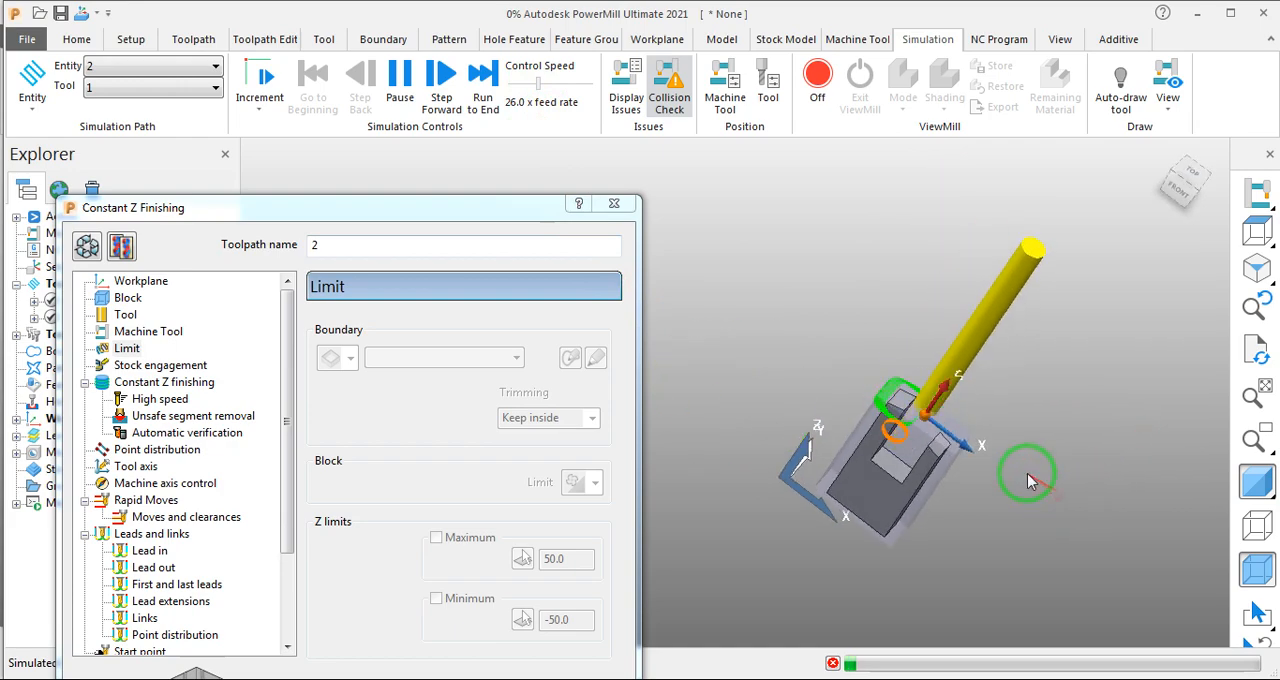
pyautogui.scroll(5, 877, 438)
pyautogui.scroll(2, 877, 438)
pyautogui.scroll(-5, 877, 438)
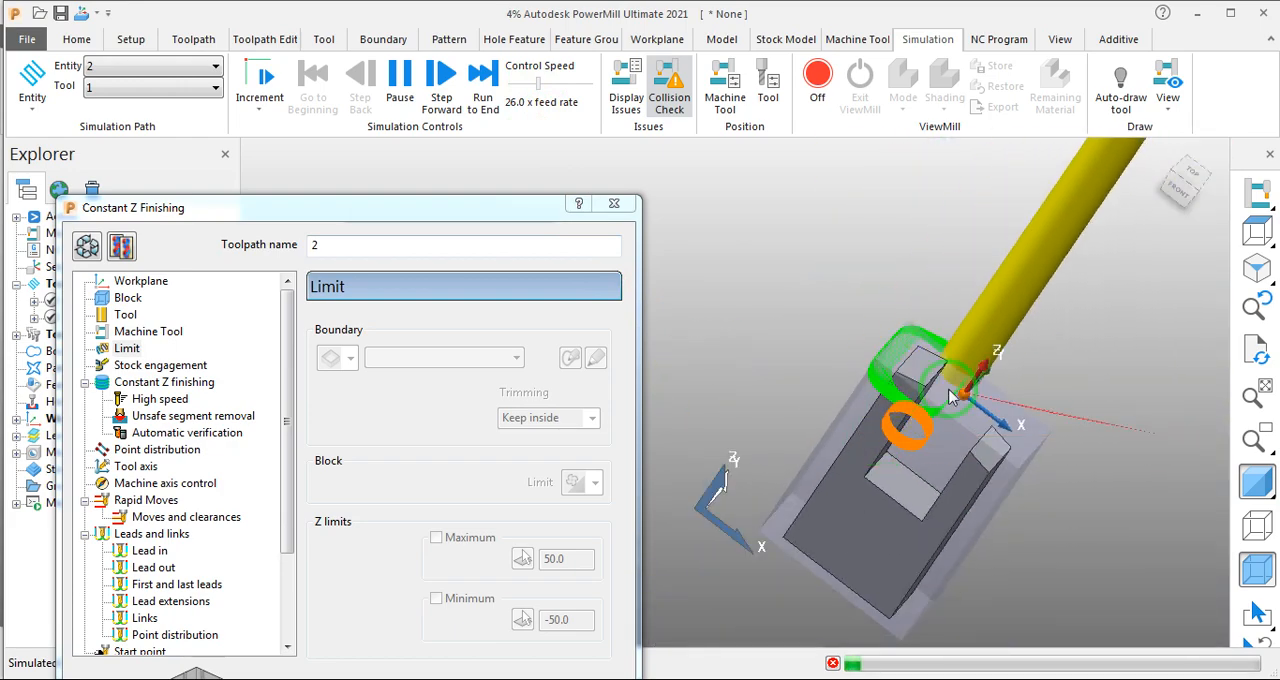
# - Follow the rest of toolpath 2's simulation around the part from several angles and close the toolpath dialog
pyautogui.scroll(-4, 840, 455)
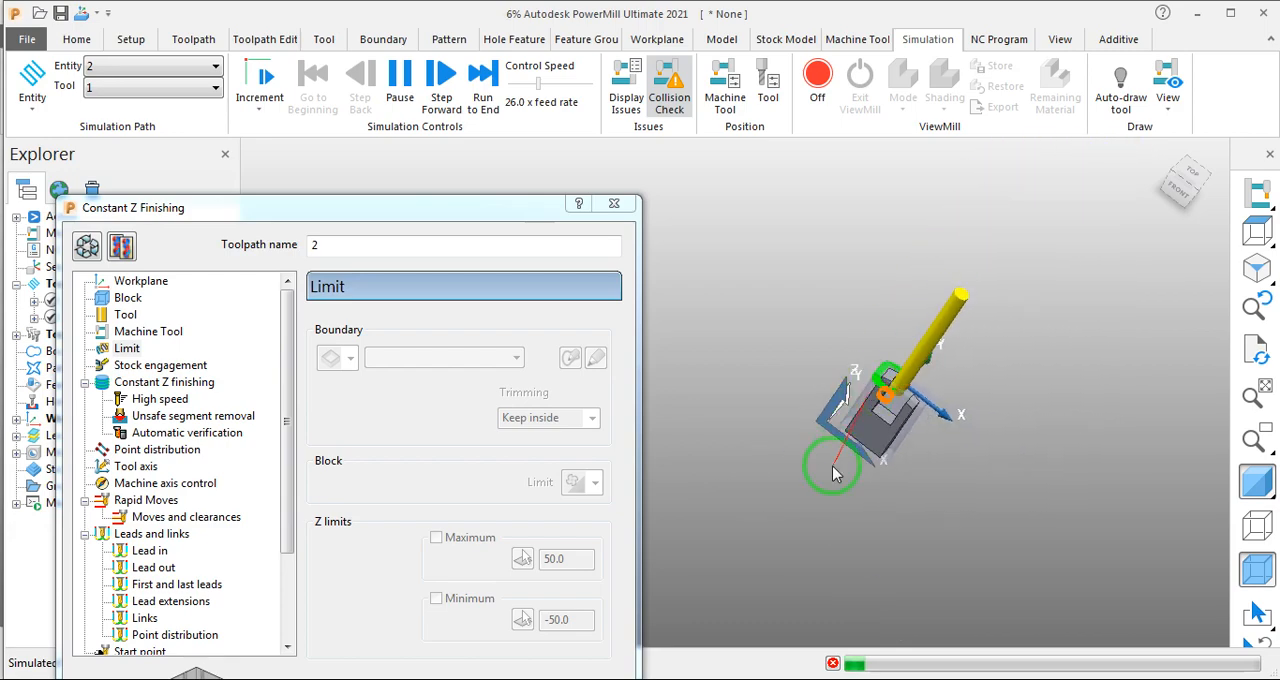
pyautogui.moveTo(1035, 468); pyautogui.dragTo(1109, 380, button='middle')
pyautogui.scroll(5, 838, 399)
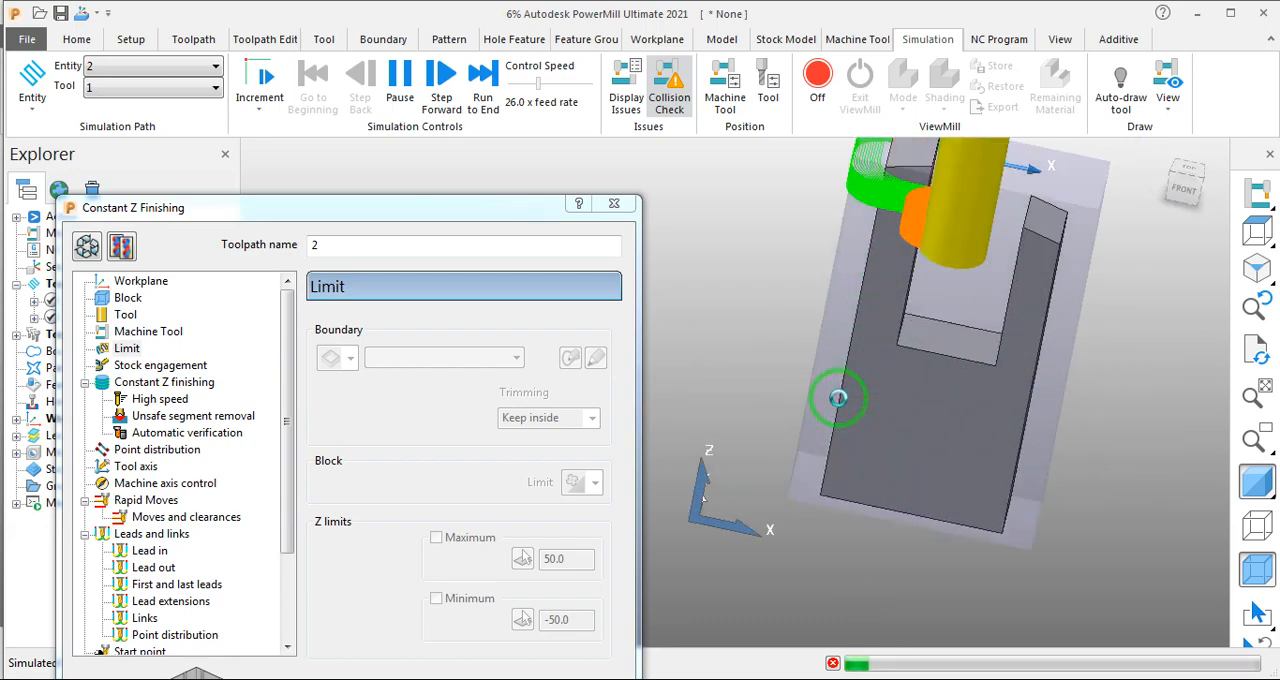
pyautogui.scroll(-4, 838, 399)
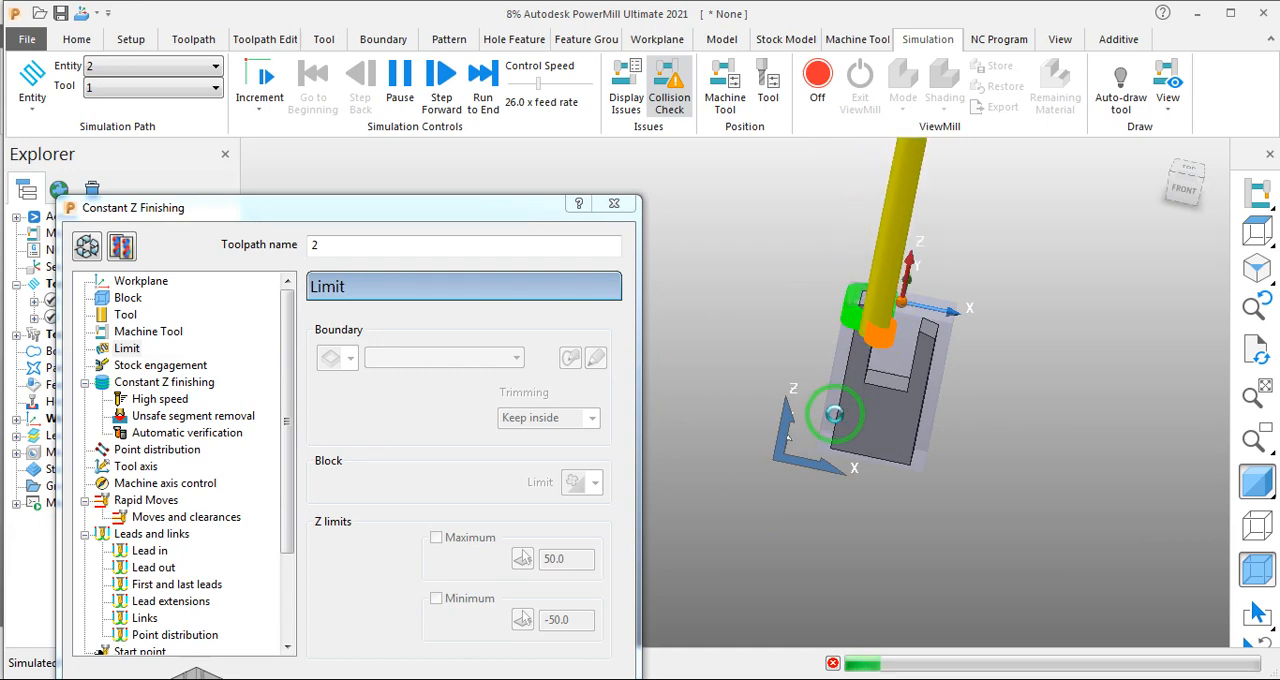
pyautogui.moveTo(528, 205); pyautogui.dragTo(580, 49)
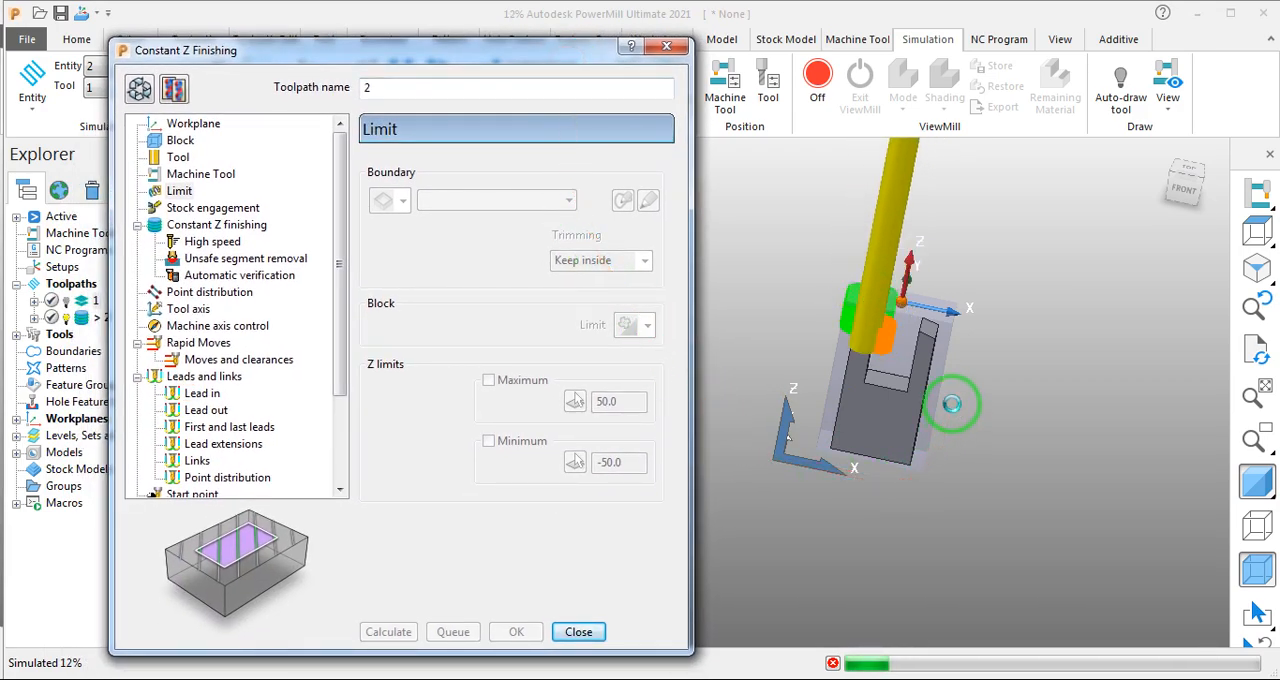
pyautogui.moveTo(558, 50)
pyautogui.mouseDown()
pyautogui.moveTo(523, 80)
pyautogui.moveTo(542, 38)
pyautogui.mouseUp()
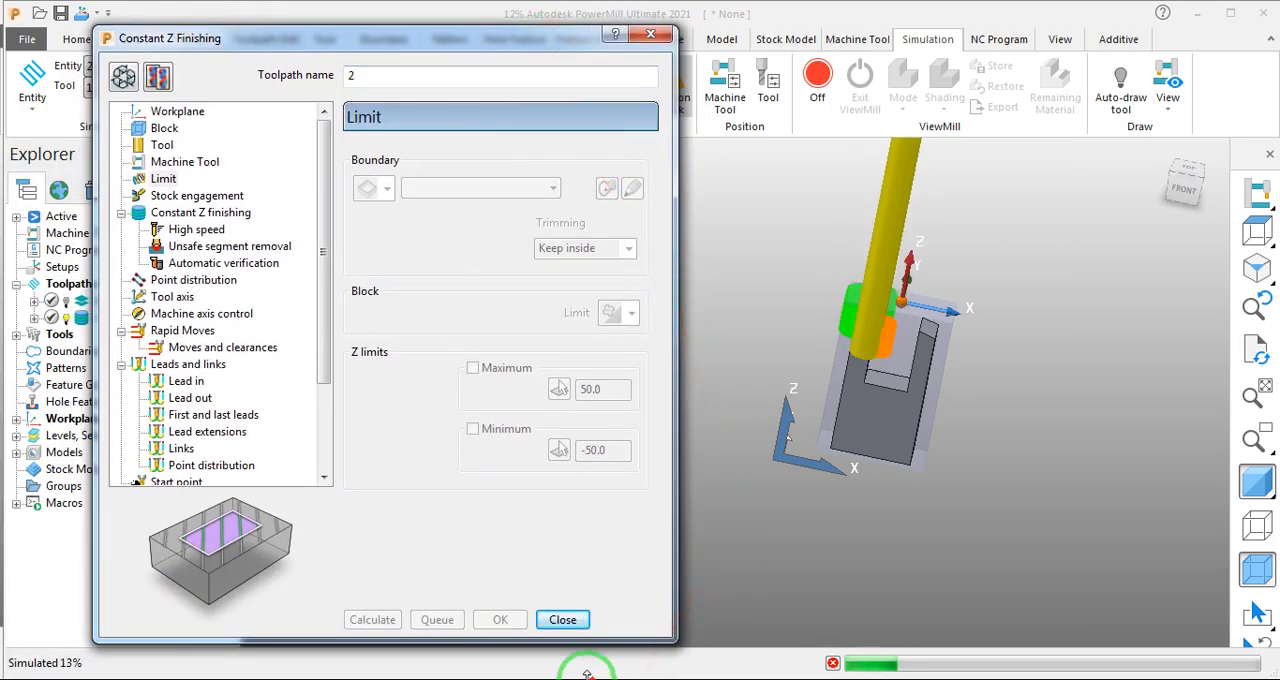
pyautogui.click(563, 620)
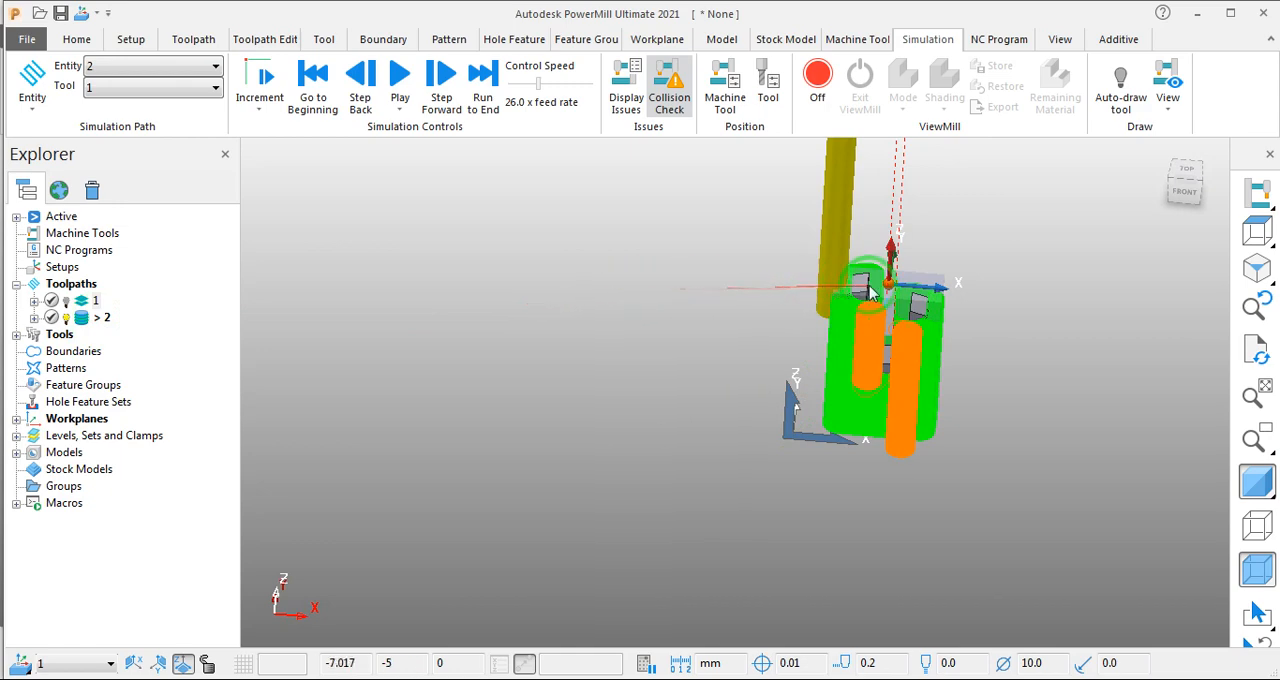
pyautogui.scroll(5, 850, 290)
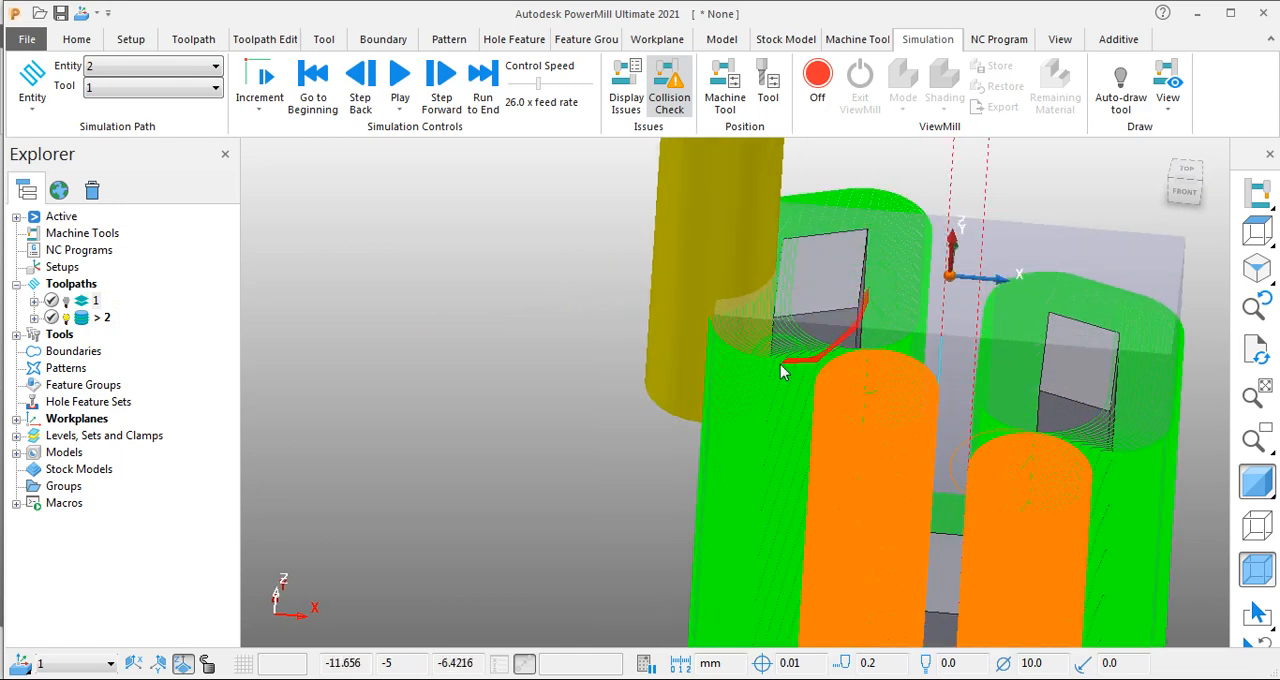
# - Make a copy of toolpath 2 from its settings, with the model thickness set to 0.0 and Spiral enabled
pyautogui.rightClick(86, 315)
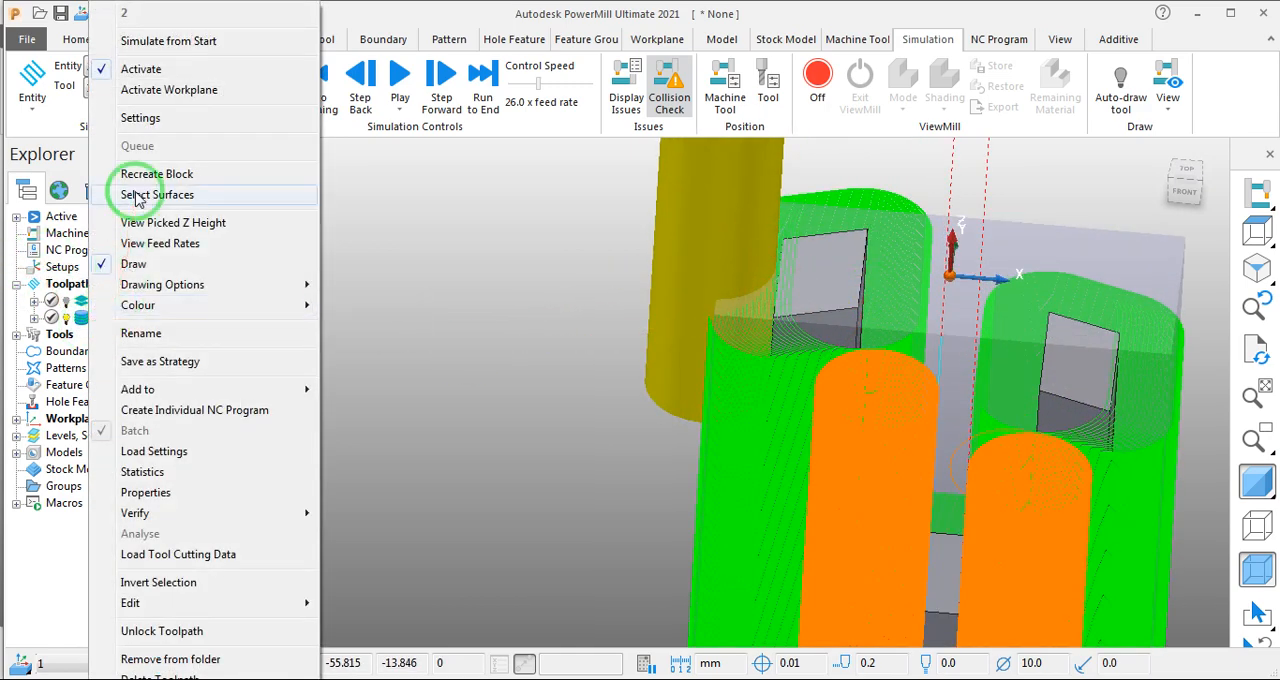
pyautogui.click(165, 118)
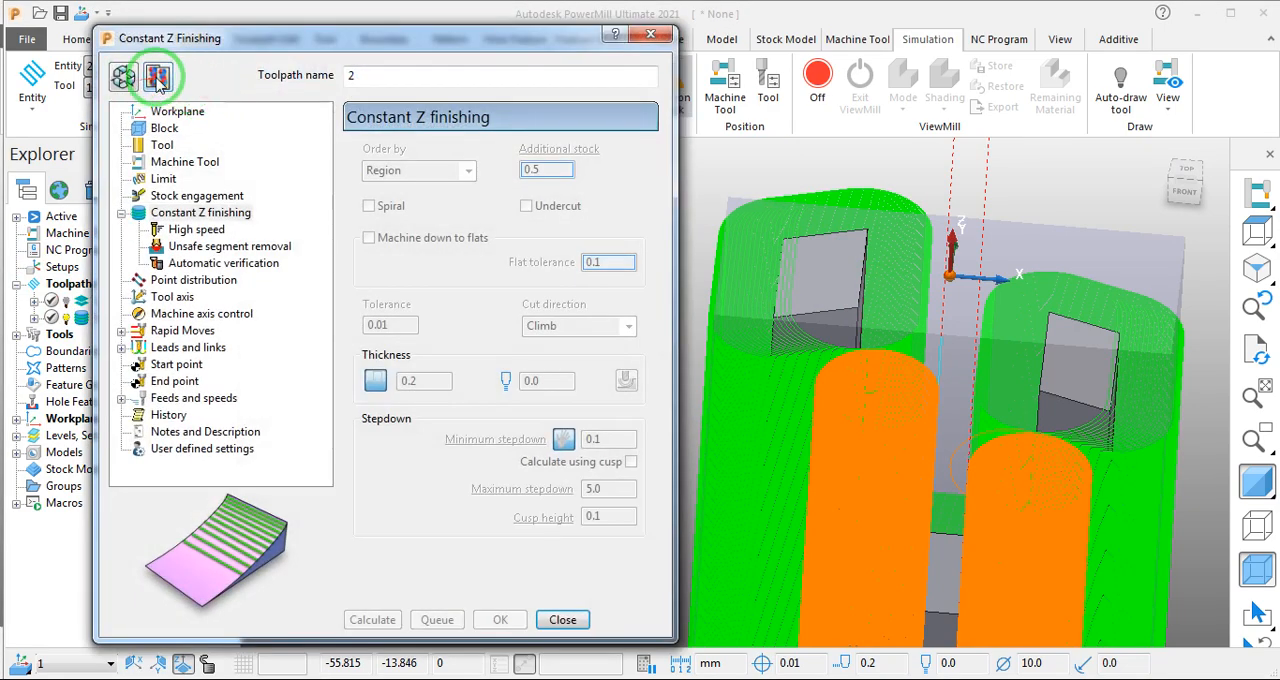
pyautogui.click(128, 79)
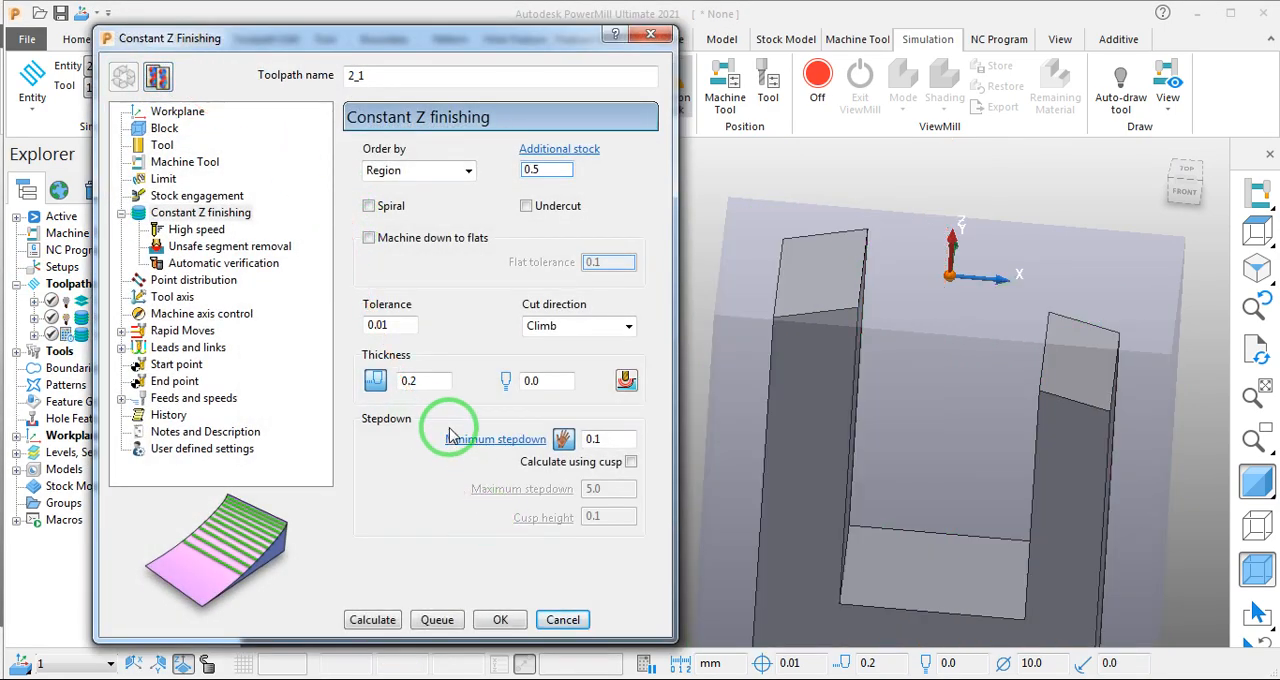
pyautogui.click(425, 380)
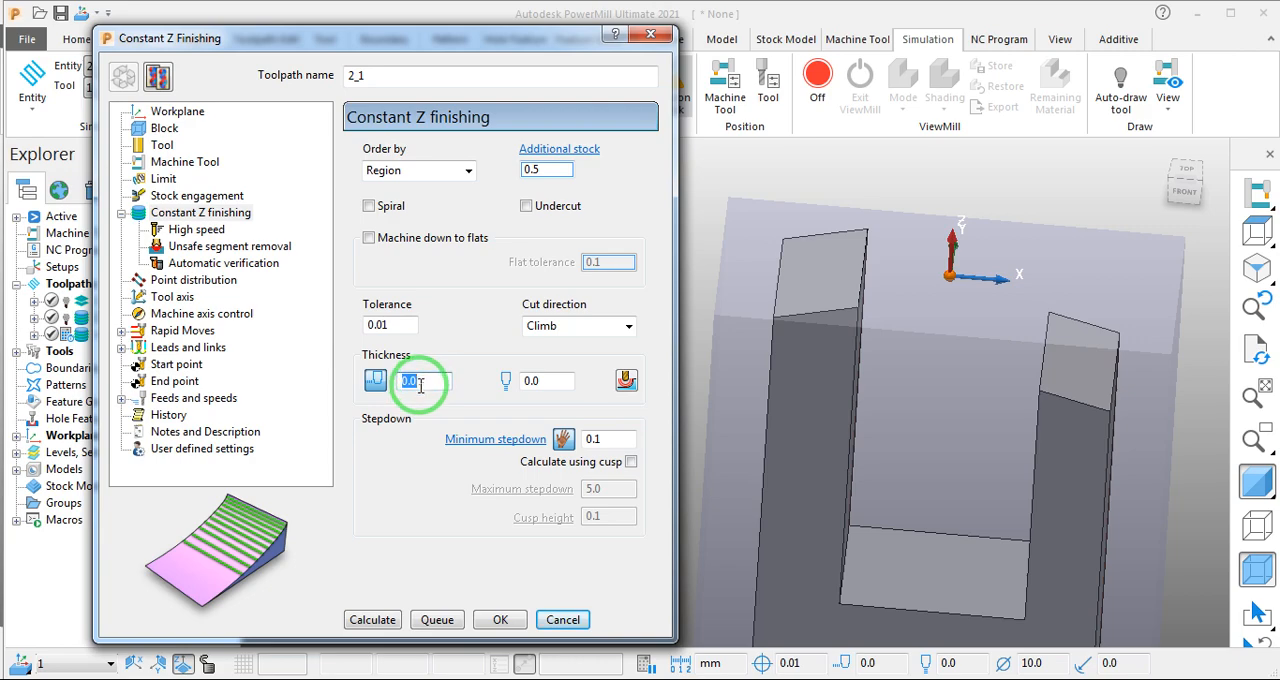
pyautogui.click(370, 208)
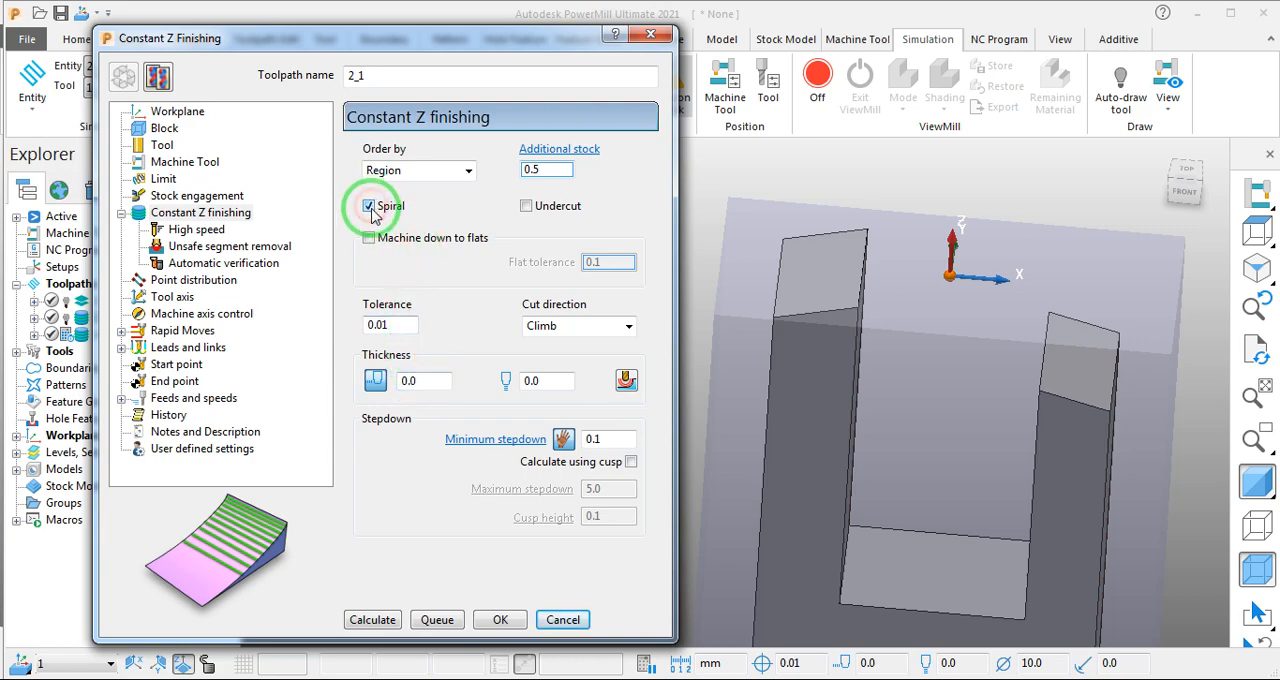
pyautogui.click(366, 622)
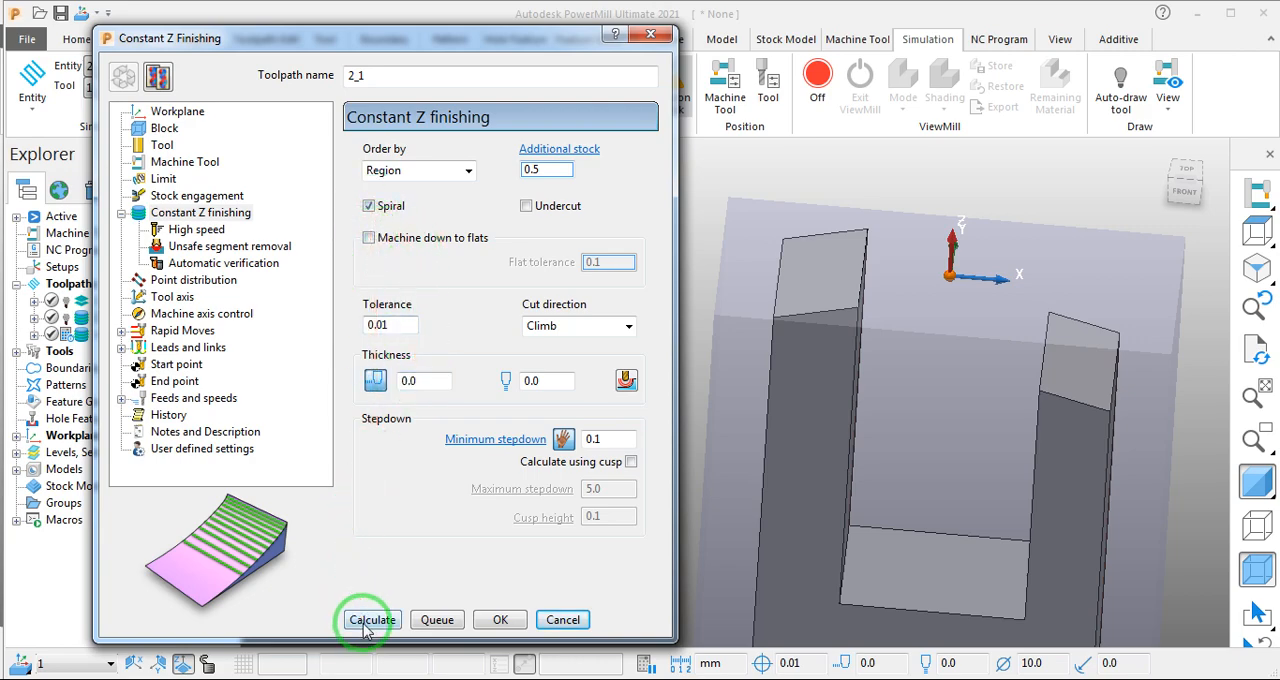
# - Set the minimum stepdown to 0.08, check the feeds and speeds, and calculate the copied toolpath
pyautogui.scroll(-2, 814, 400)
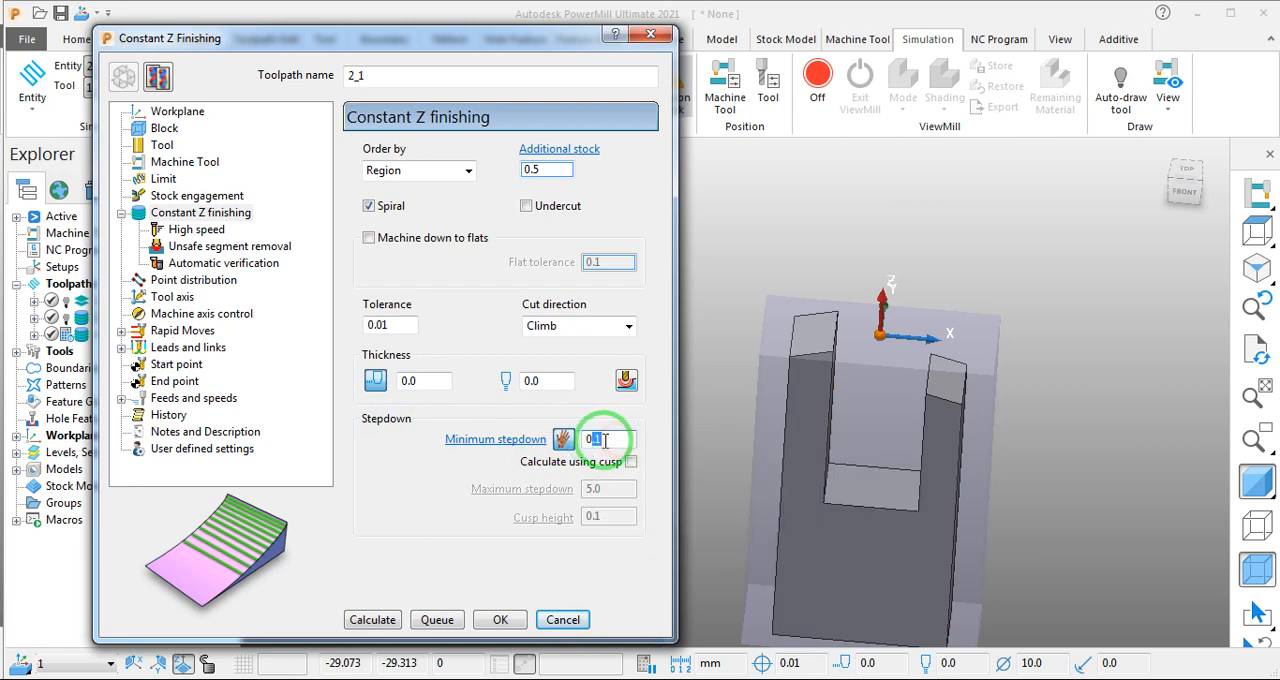
pyautogui.moveTo(596, 438); pyautogui.dragTo(613, 443)
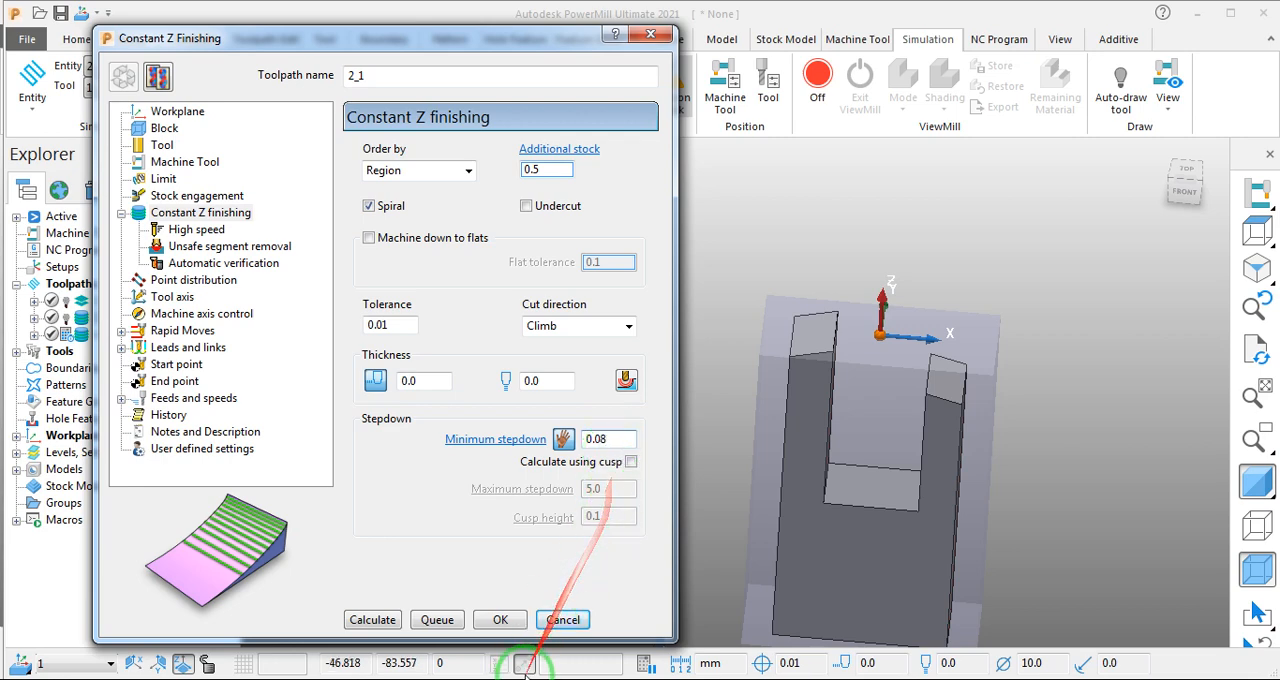
pyautogui.click(386, 625)
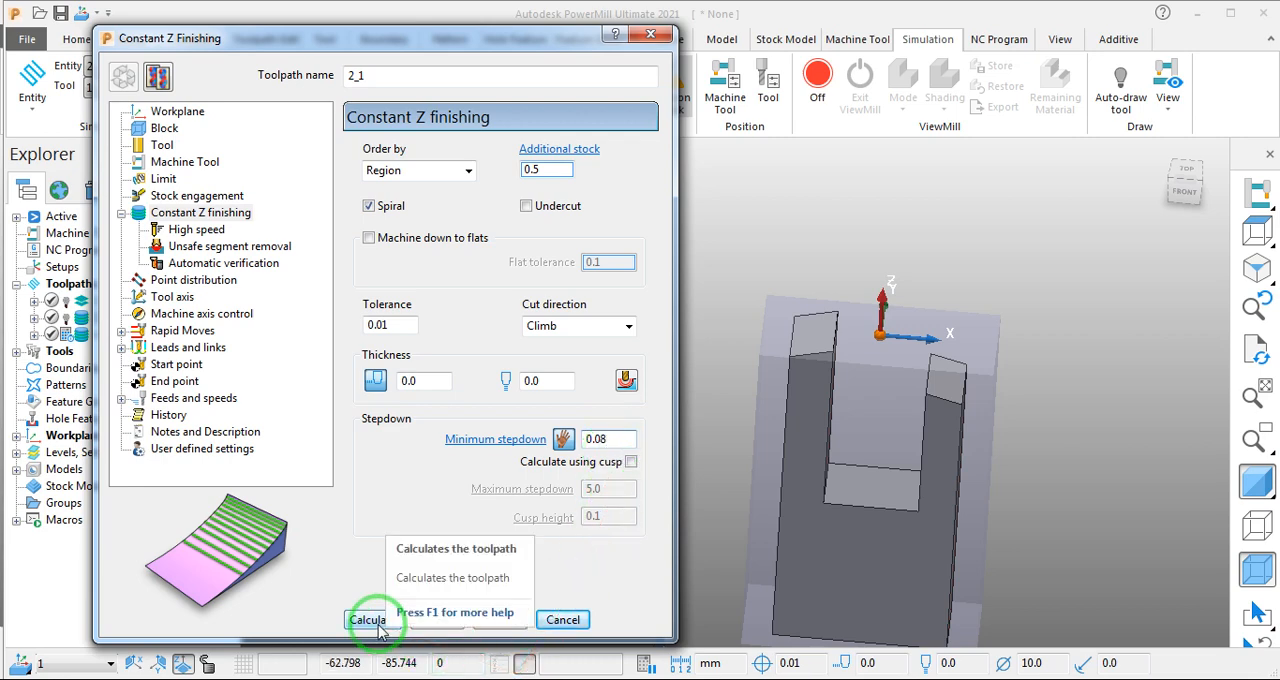
pyautogui.click(193, 398)
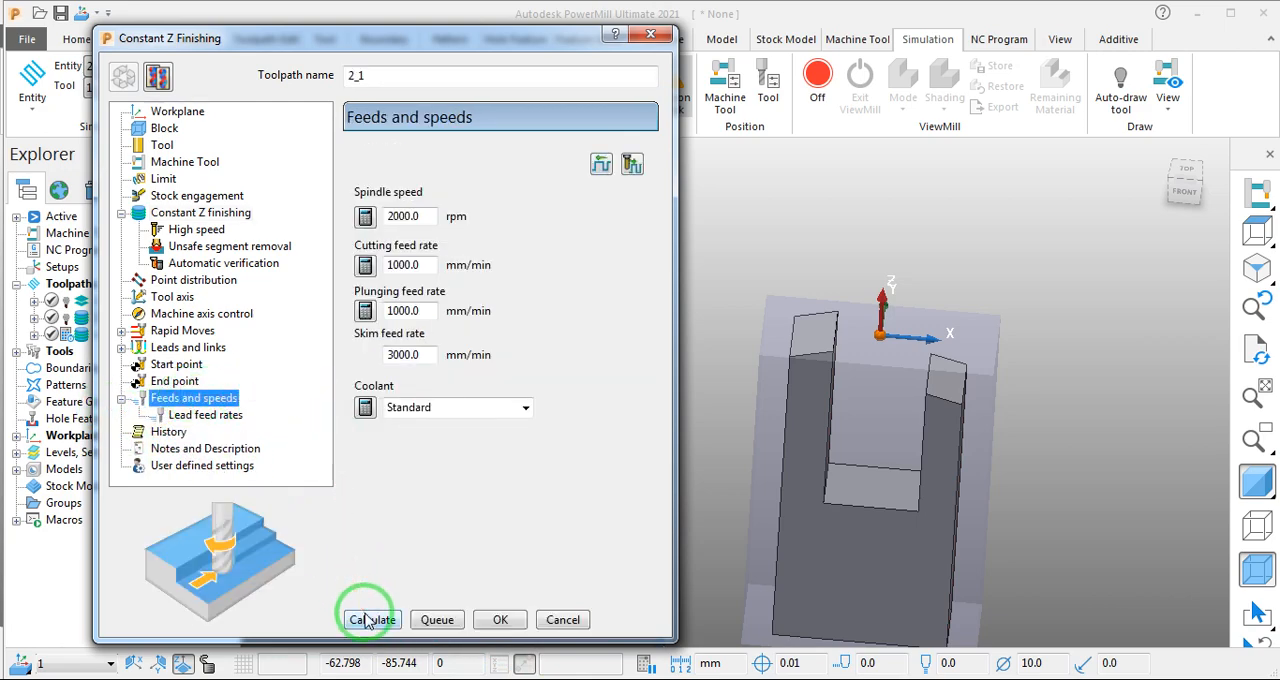
pyautogui.click(369, 620)
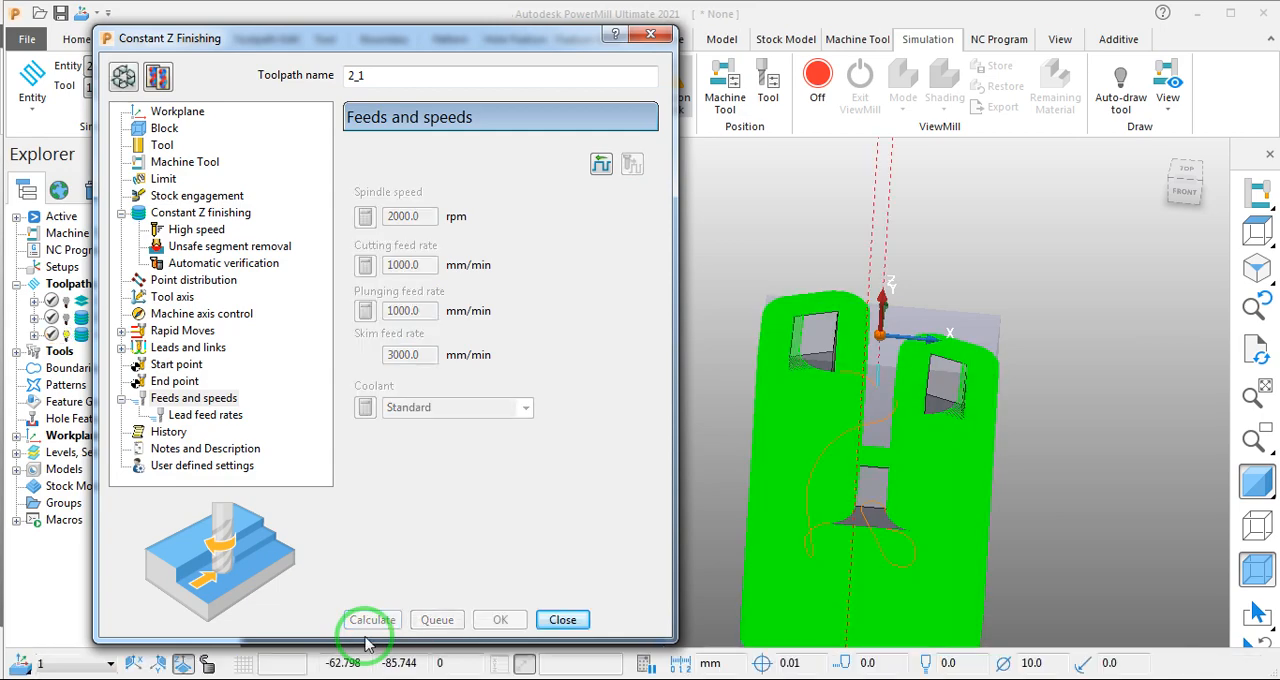
# - Examine the calculated spiral toolpath's passes and links around the prongs and slot from several angles
pyautogui.scroll(-4, 738, 492)
pyautogui.moveTo(768, 499); pyautogui.dragTo(818, 573, button='middle')
pyautogui.scroll(6, 780, 446)
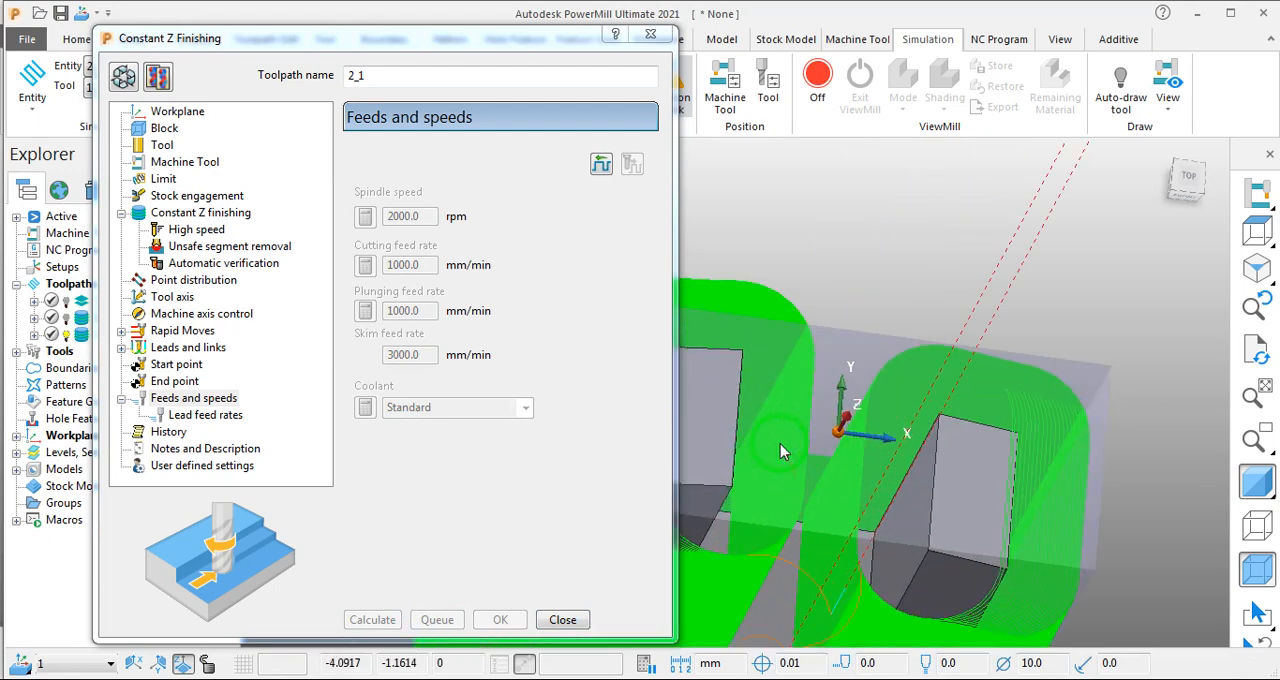
pyautogui.scroll(-4, 781, 448)
pyautogui.moveTo(912, 480); pyautogui.dragTo(905, 415, button='middle')
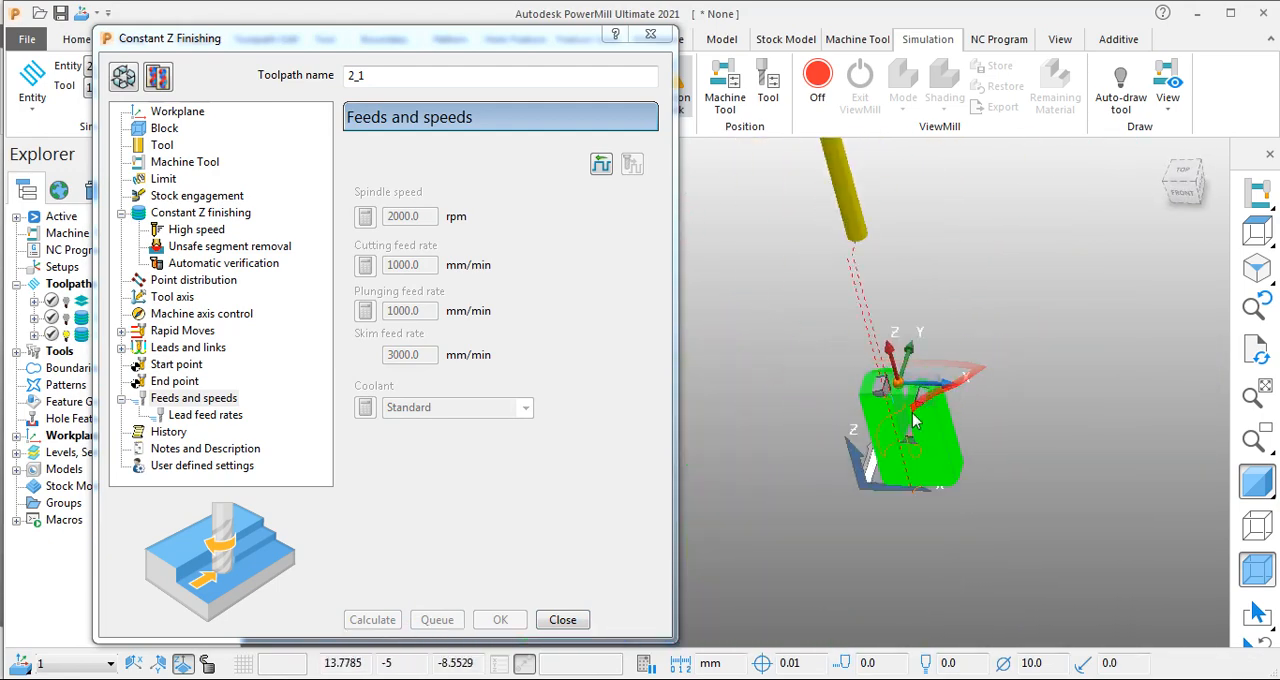
pyautogui.scroll(5, 899, 428)
pyautogui.moveTo(949, 463); pyautogui.dragTo(890, 248, button='middle')
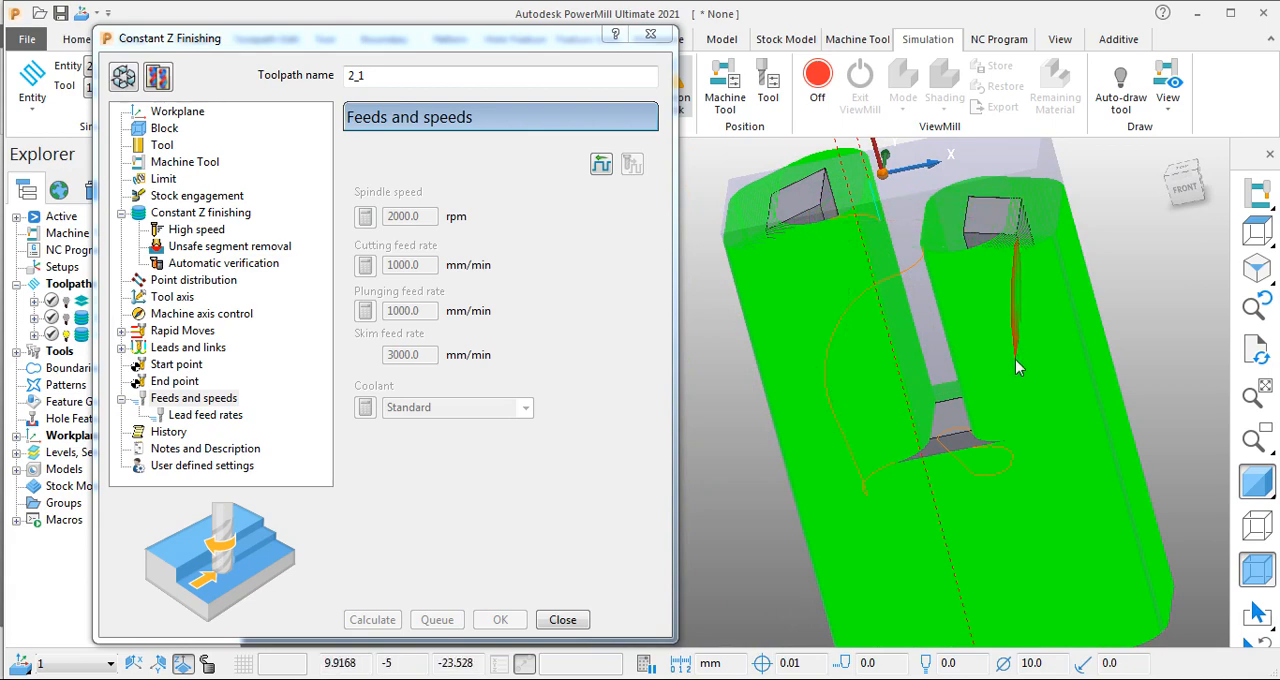
pyautogui.scroll(-1, 995, 318)
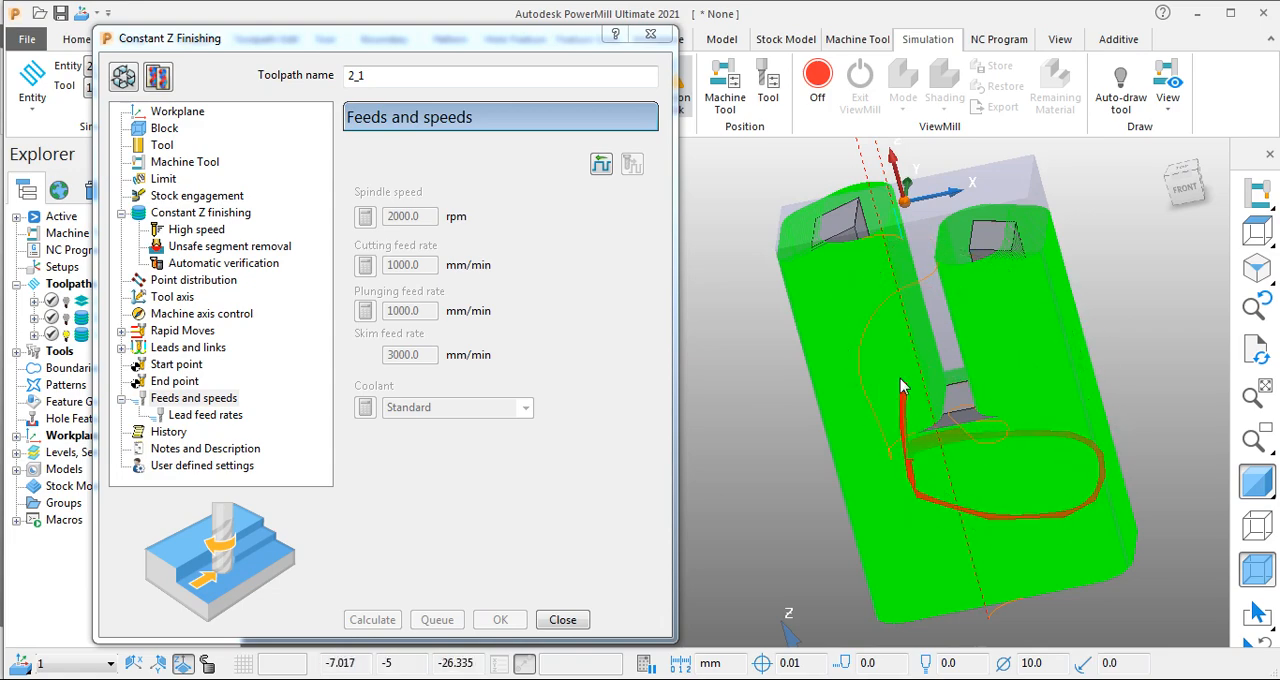
pyautogui.scroll(-1, 1016, 392)
# - Move the Constant Z Finishing dialog aside to check the simulation settings, and close it
pyautogui.moveTo(360, 38); pyautogui.dragTo(408, 50)
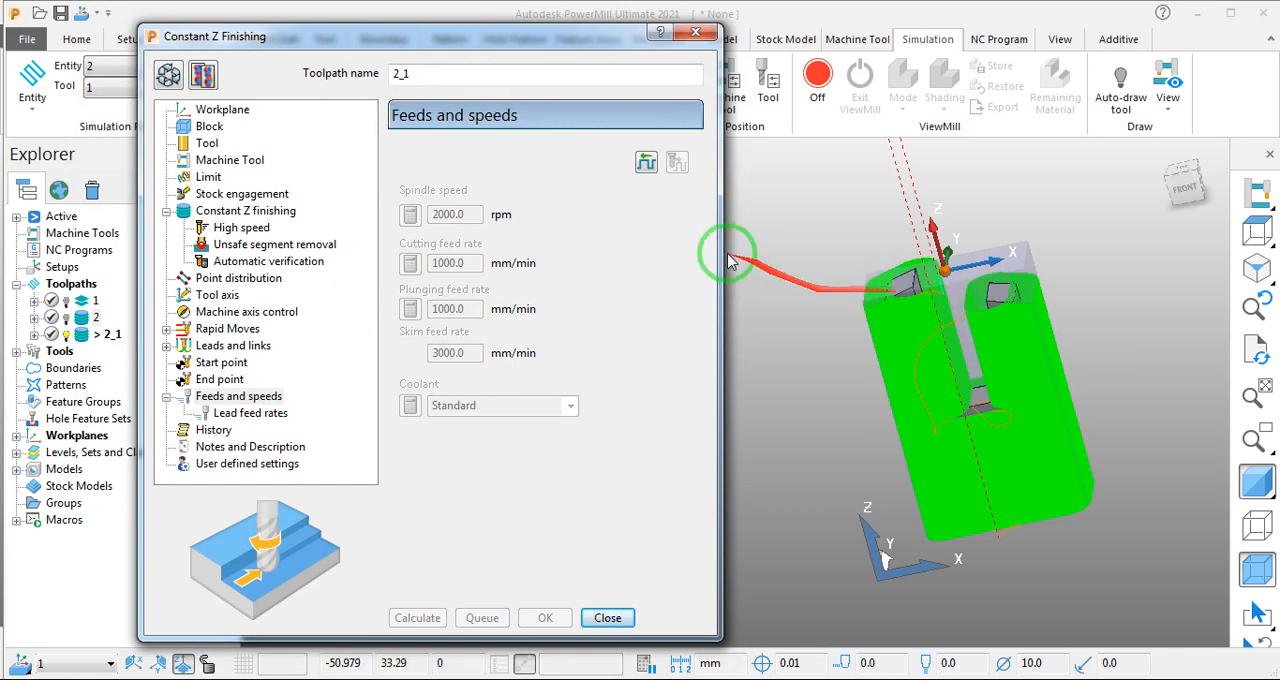
pyautogui.moveTo(497, 42); pyautogui.dragTo(550, 147)
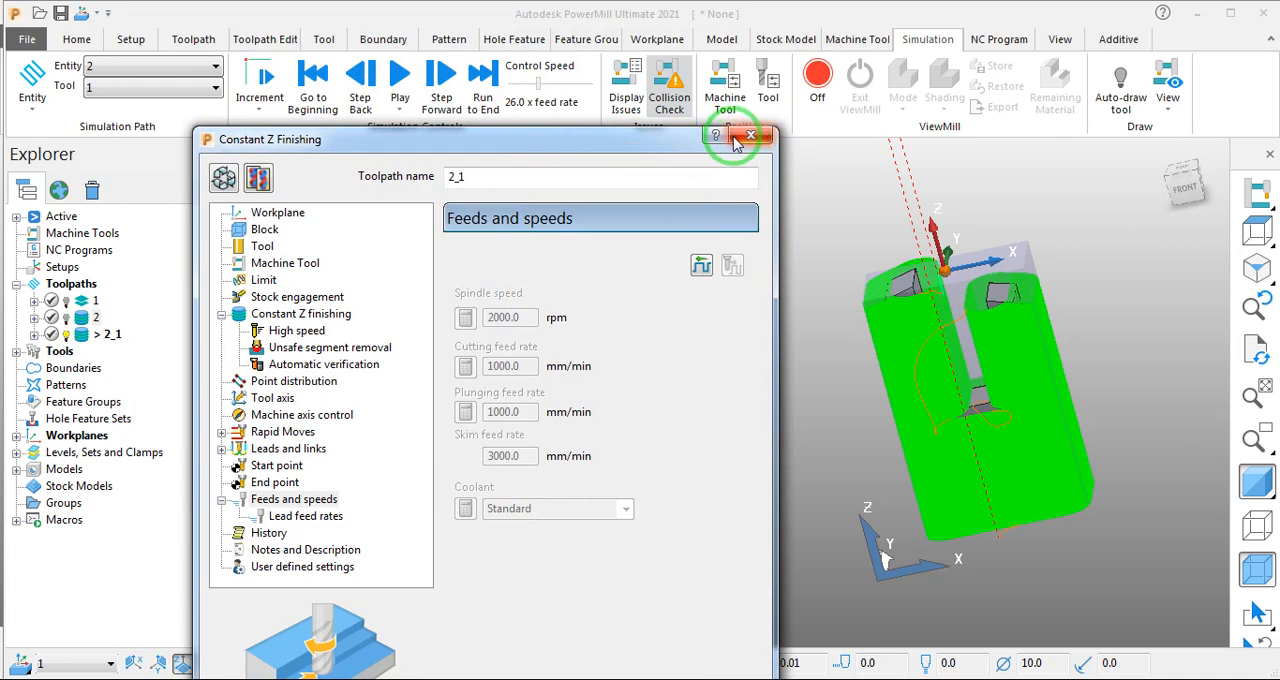
pyautogui.moveTo(677, 141); pyautogui.dragTo(630, 87)
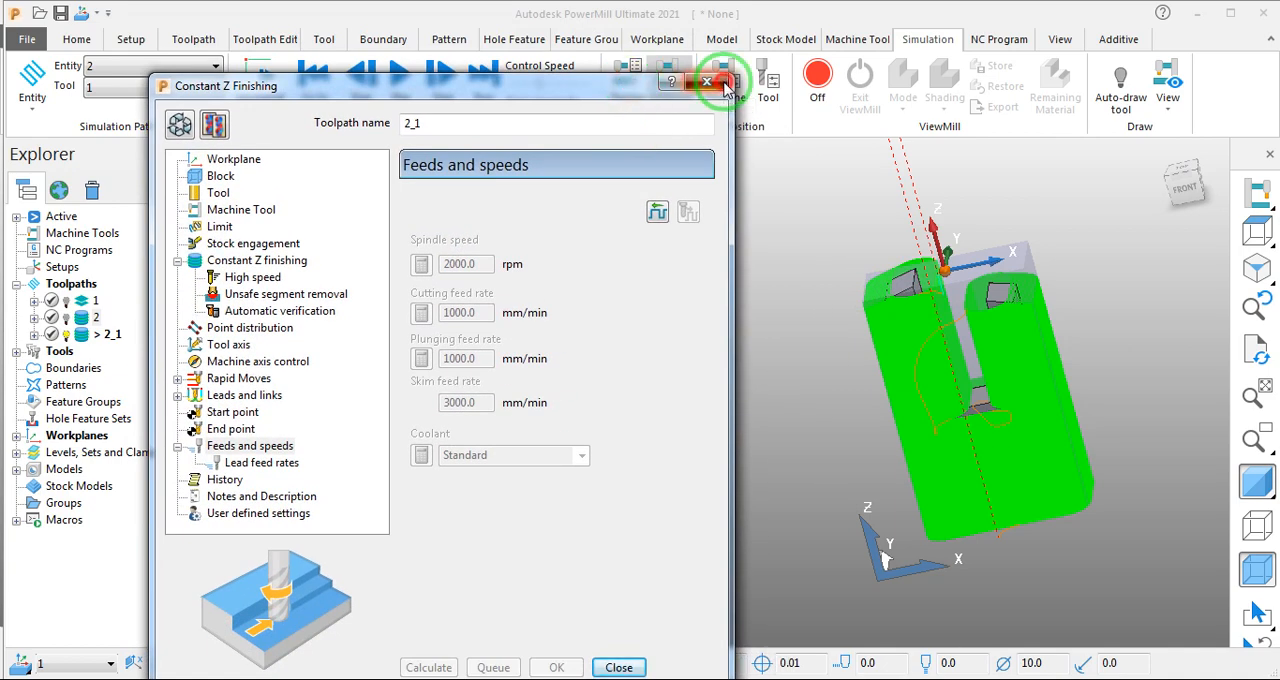
pyautogui.click(724, 86)
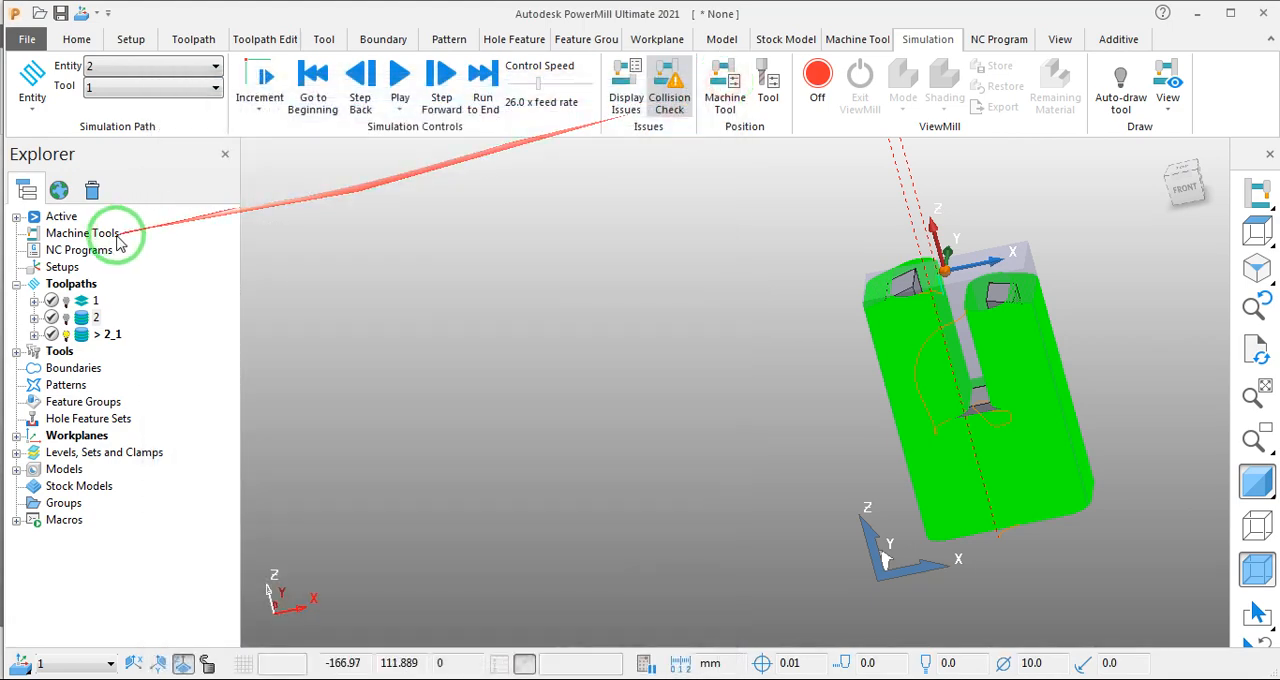
# - Display toolpaths 1, 2 and 2_1 one at a time to compare how they cover the part
pyautogui.click(66, 335)
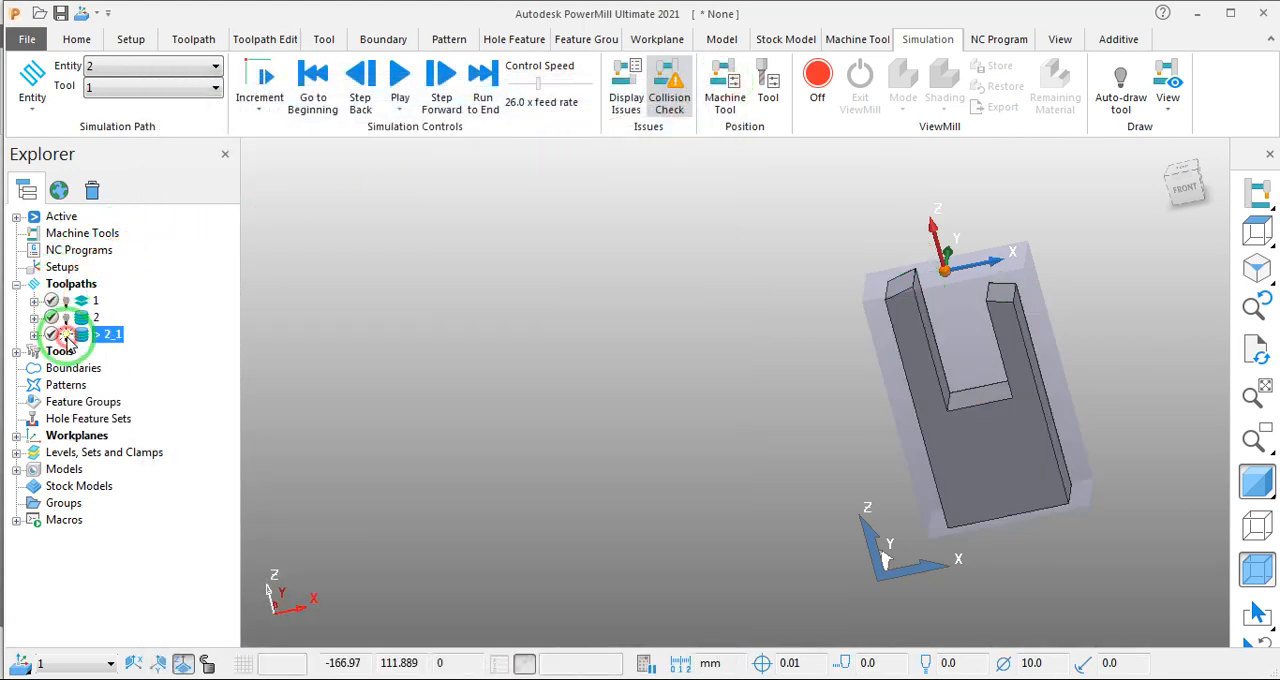
pyautogui.moveTo(617, 380); pyautogui.dragTo(724, 401, button='middle')
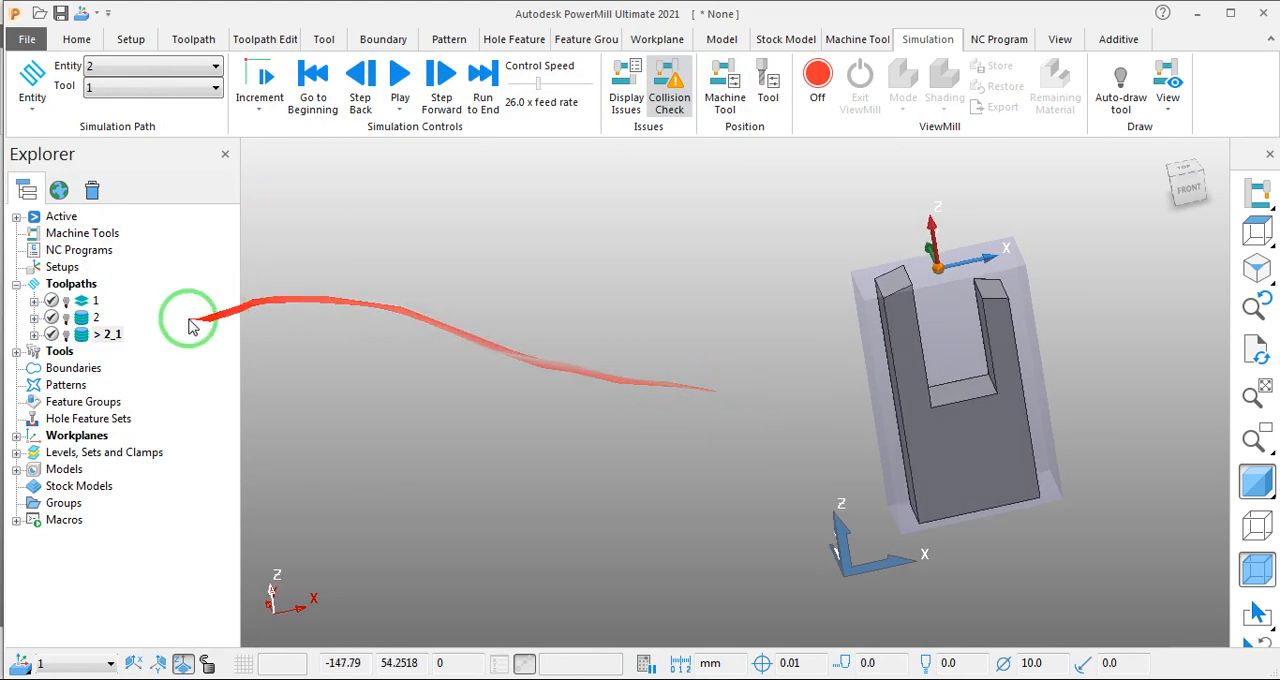
pyautogui.click(67, 301)
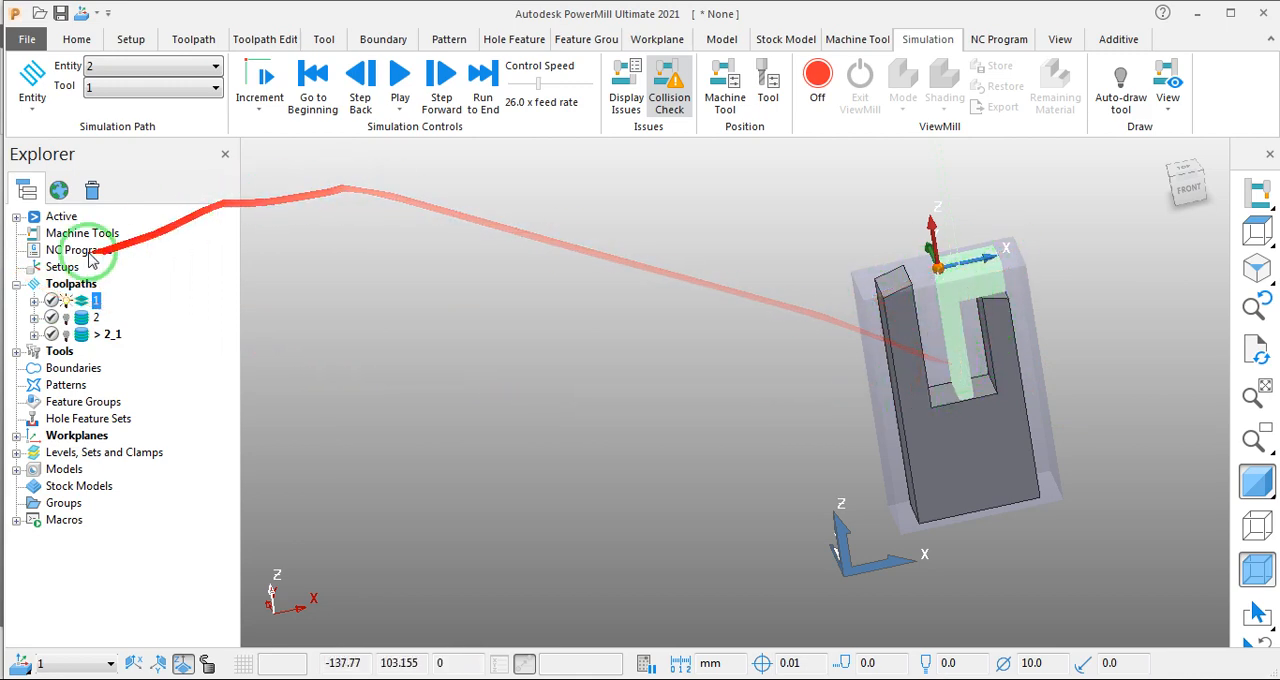
pyautogui.click(66, 303)
pyautogui.click(65, 318)
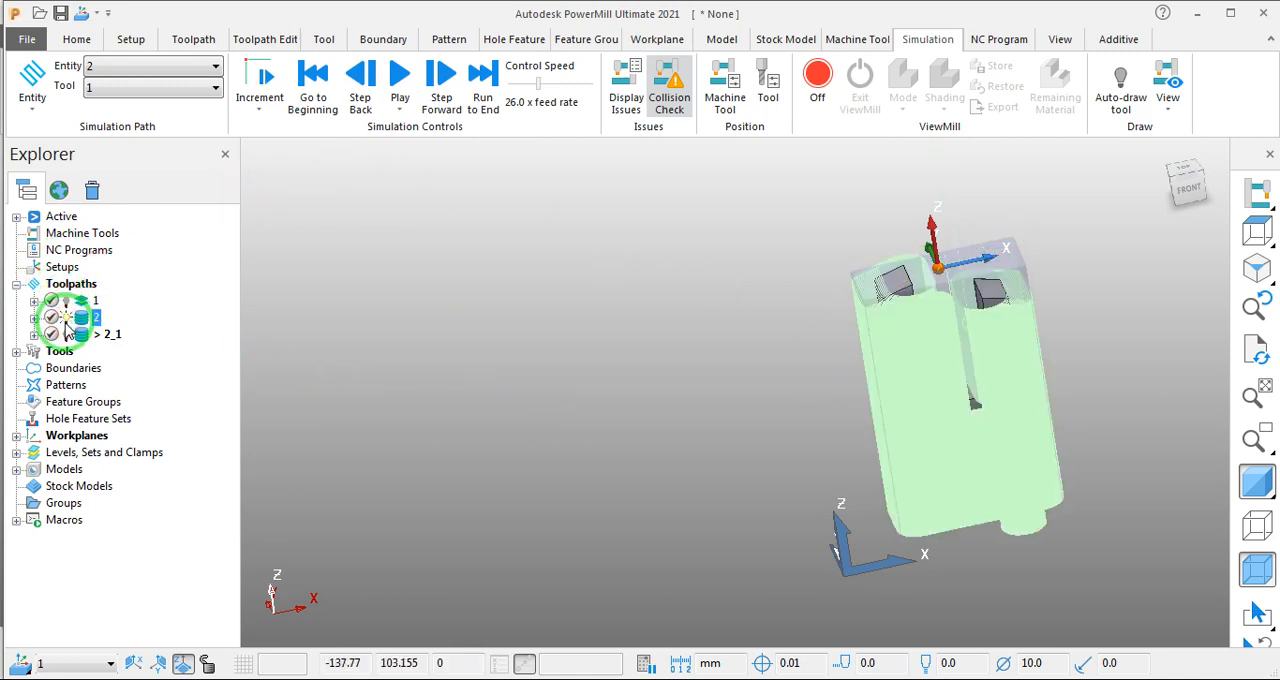
pyautogui.moveTo(250, 300); pyautogui.dragTo(757, 312, button='middle')
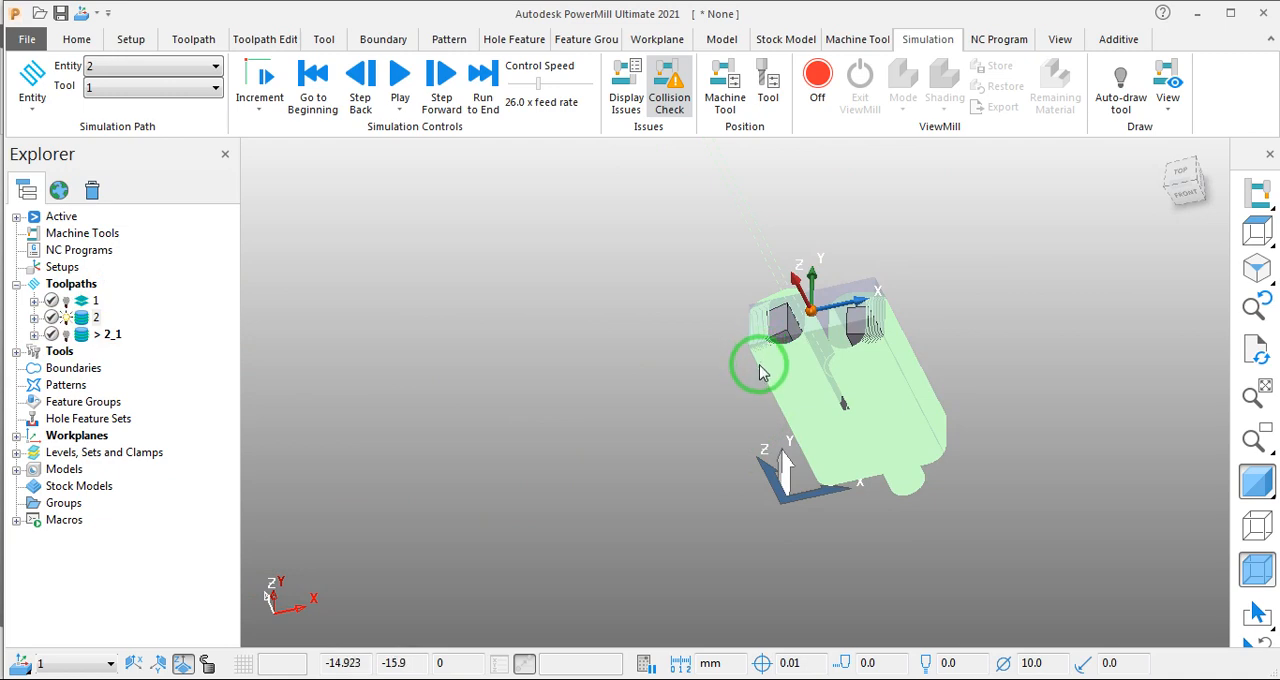
pyautogui.click(66, 318)
pyautogui.click(67, 336)
# - Inspect the flat top faces of both prongs under toolpath 2_1, selecting them individually and together, and clear the selection
pyautogui.moveTo(735, 392); pyautogui.dragTo(565, 378, button='middle')
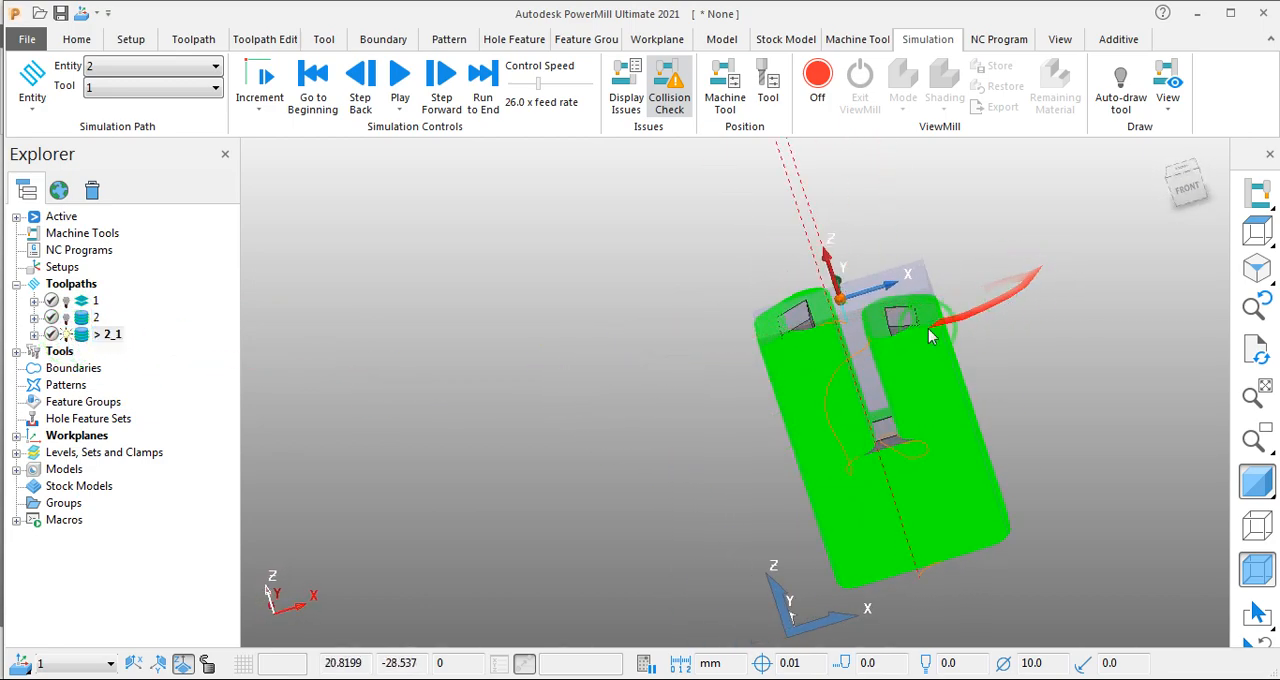
pyautogui.moveTo(655, 354); pyautogui.dragTo(727, 421, button='middle')
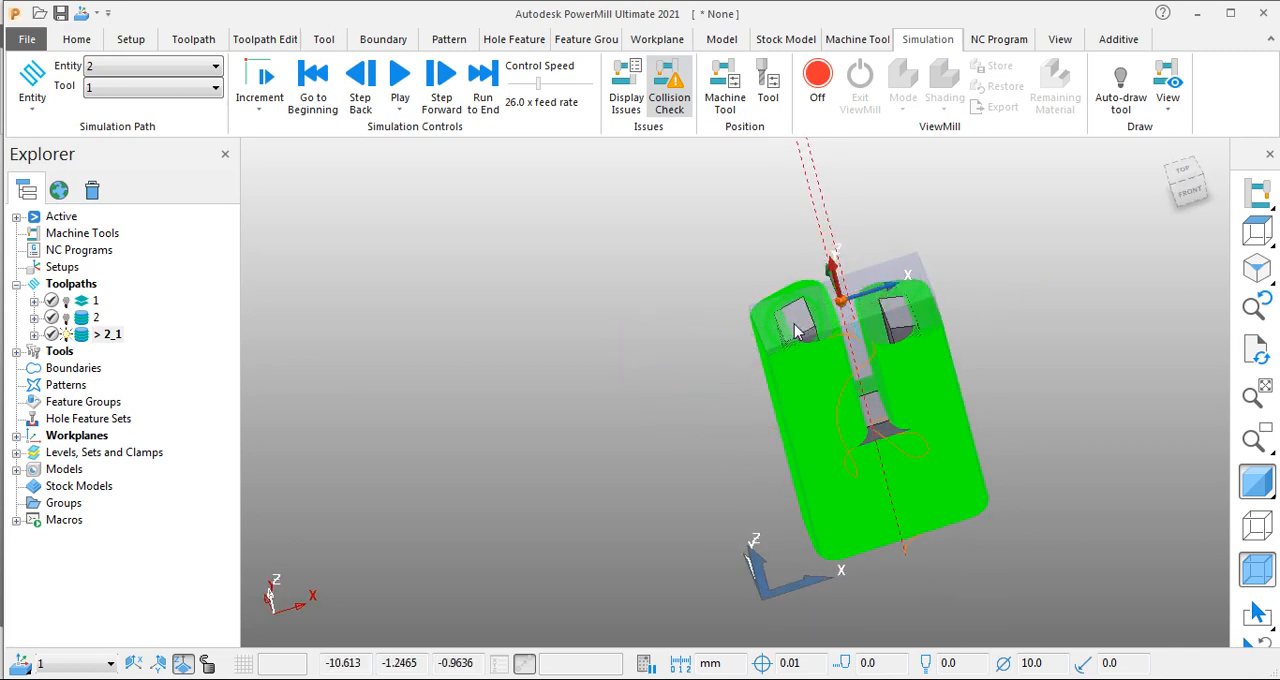
pyautogui.scroll(3, 986, 294)
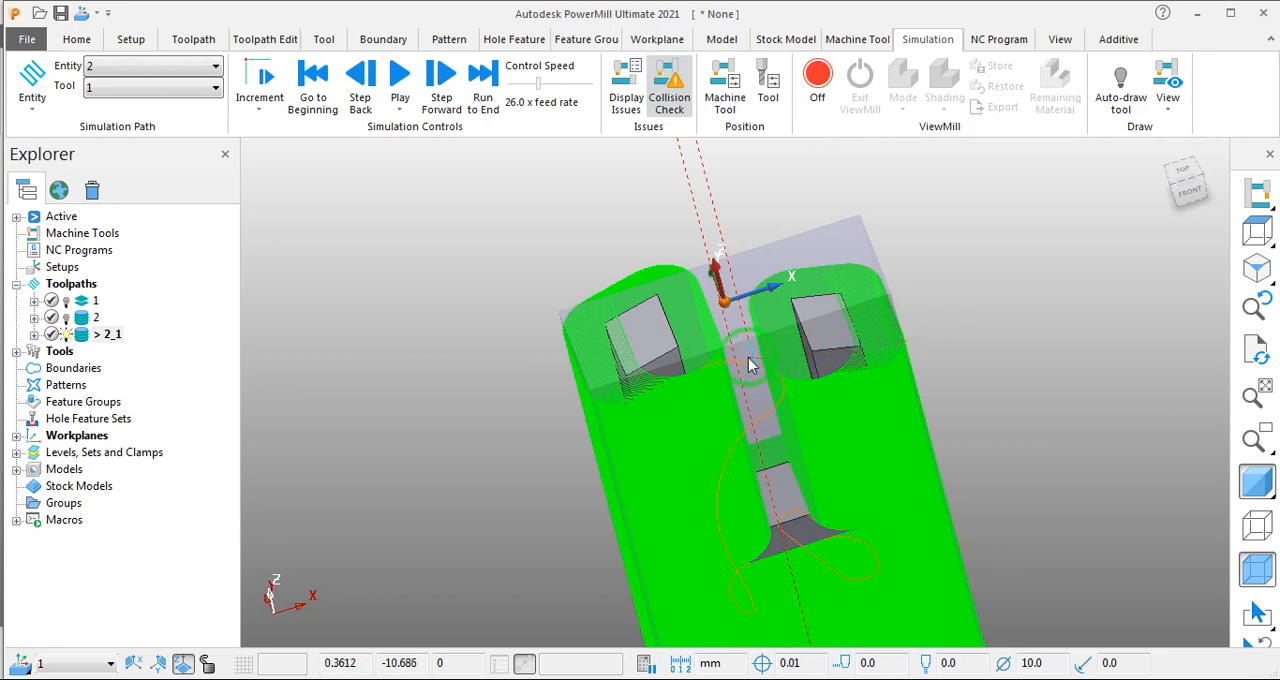
pyautogui.click(636, 336)
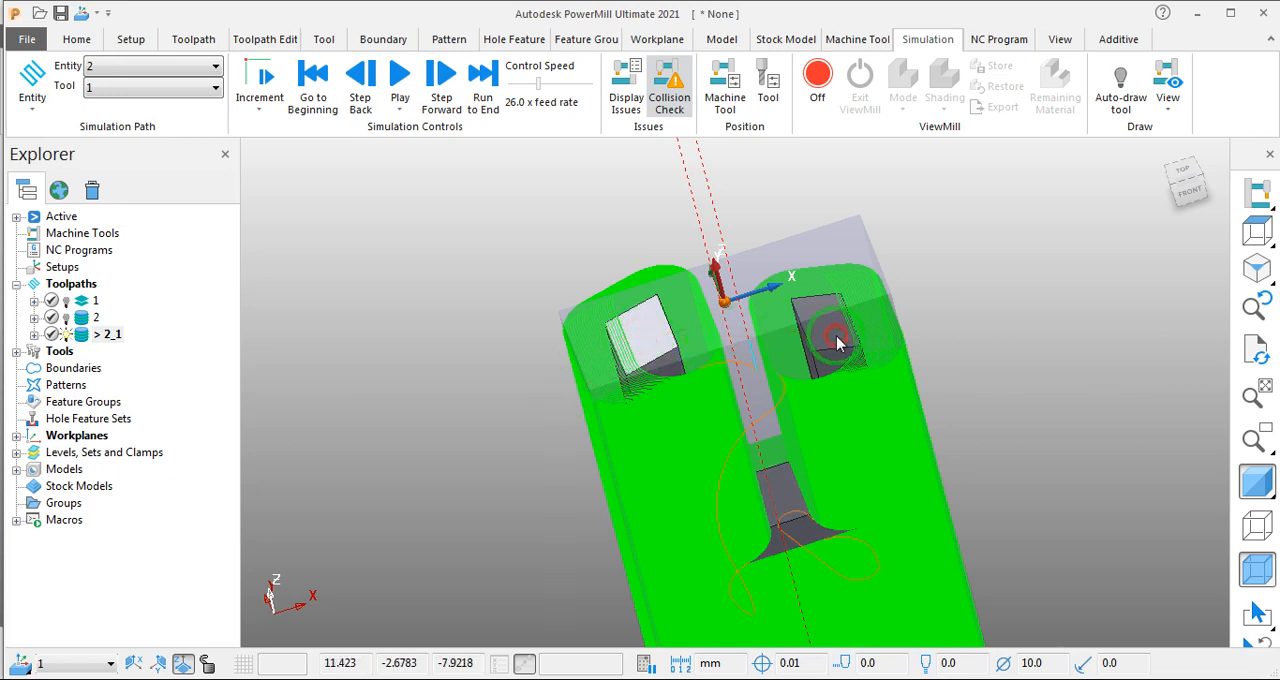
pyautogui.click(825, 331)
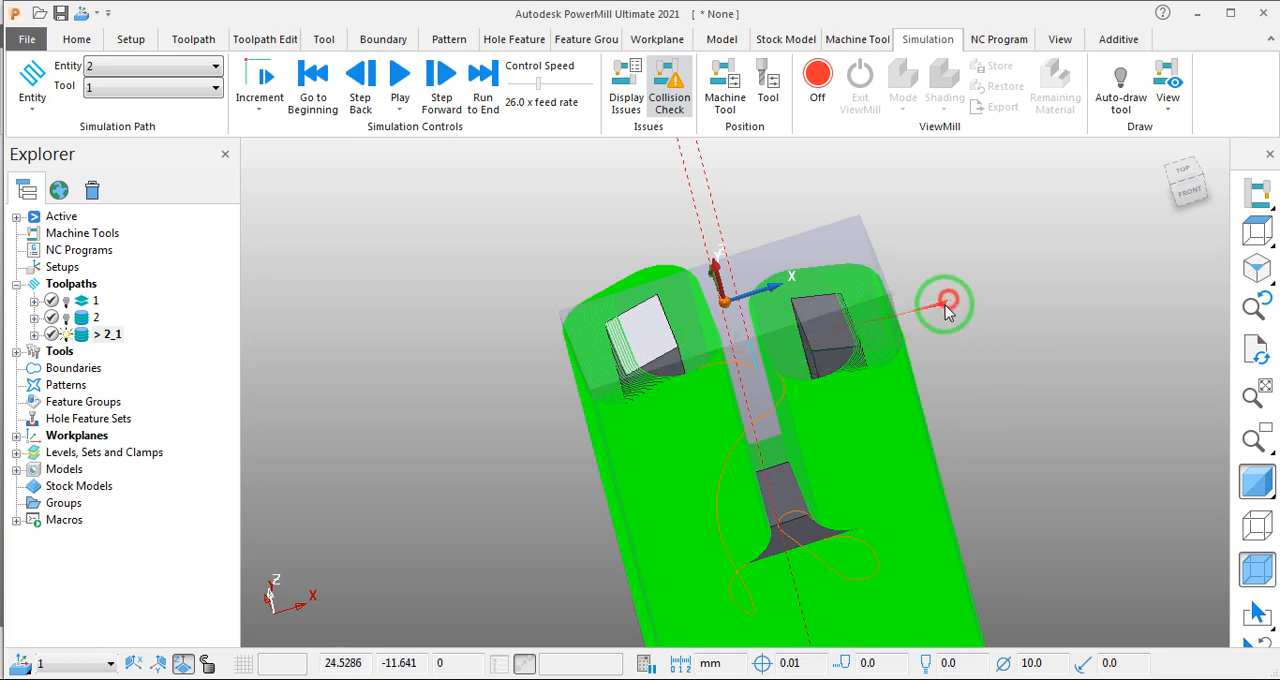
pyautogui.click(946, 302)
pyautogui.click(829, 322)
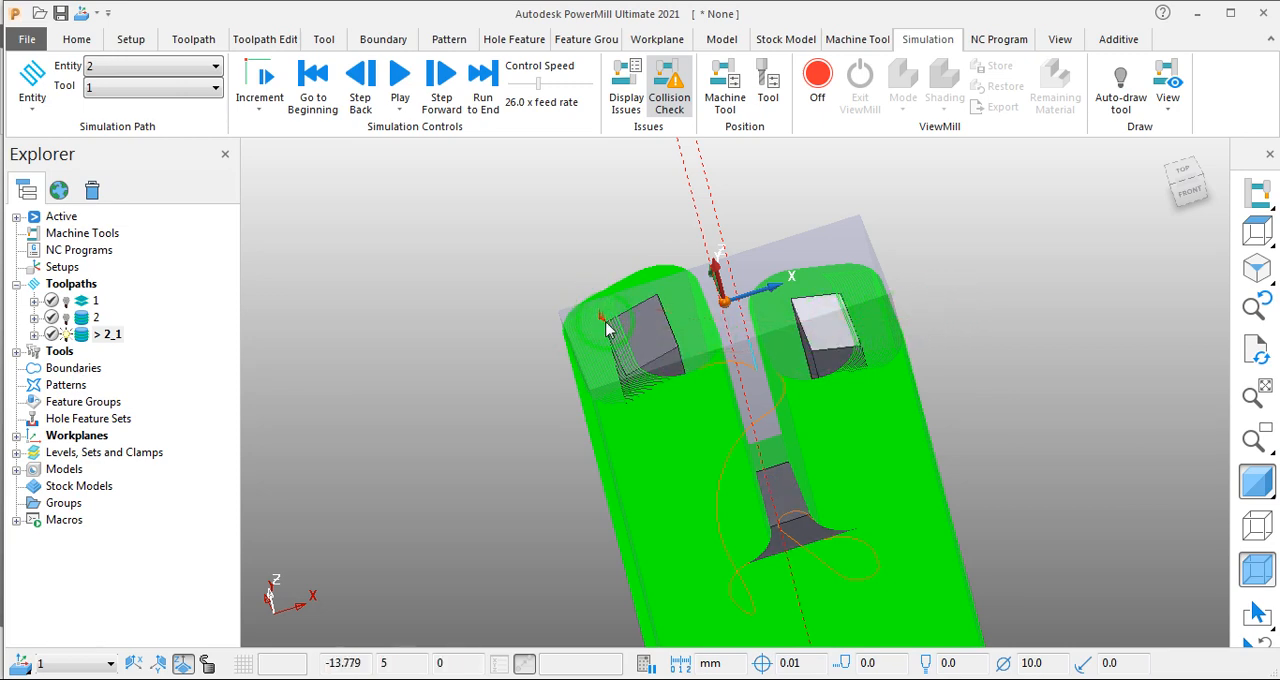
pyautogui.click(655, 336)
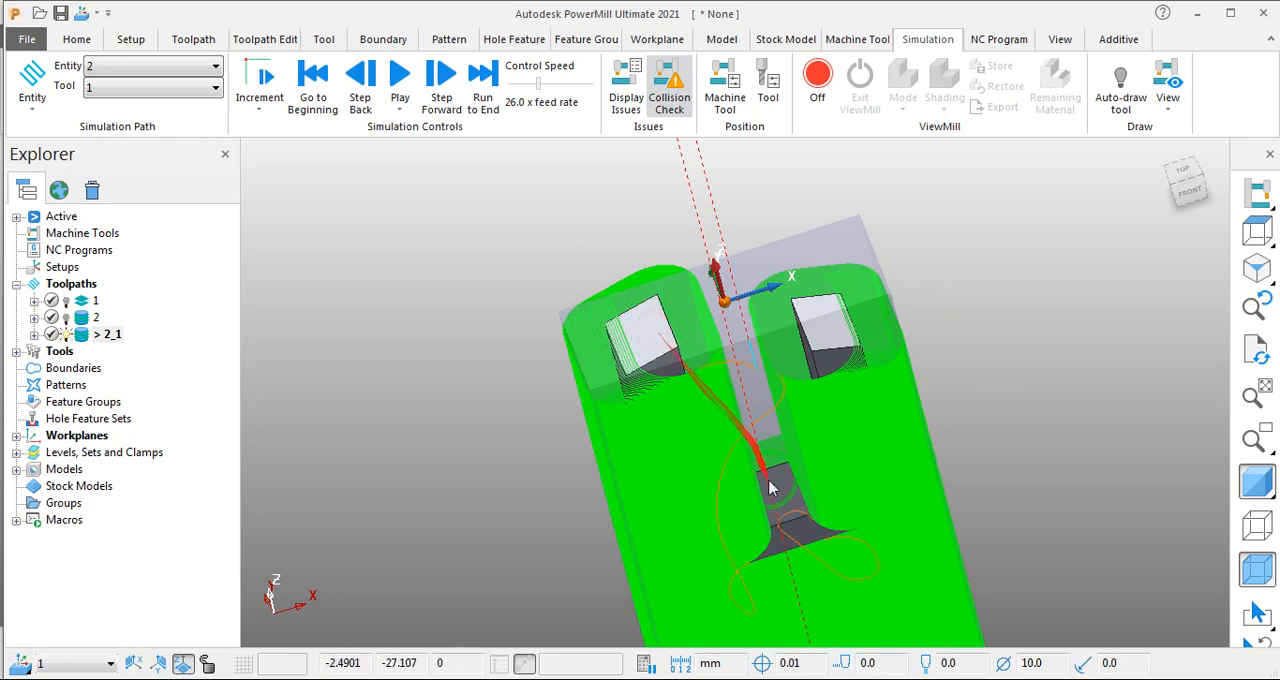
pyautogui.click(966, 470)
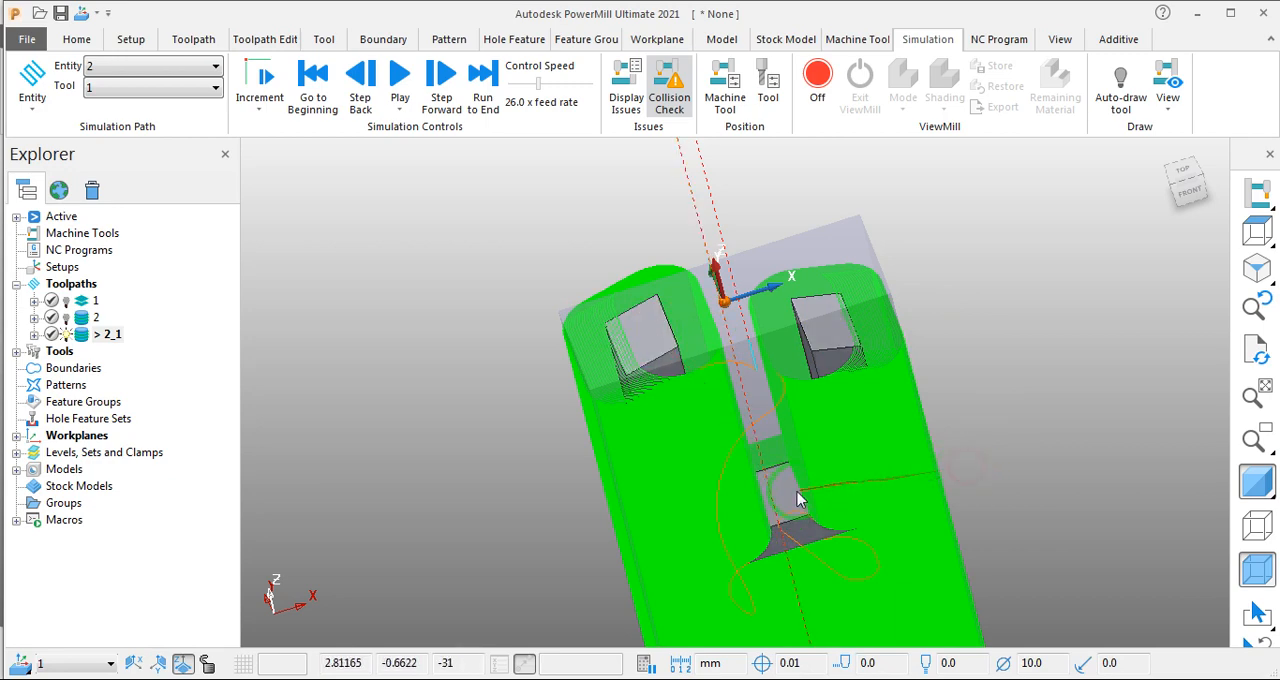
# - Select the flat floor of the slot together with the flat top faces of both prongs
pyautogui.keyDown('shift'); pyautogui.click(826, 327); pyautogui.keyUp('shift')
pyautogui.keyDown('shift'); pyautogui.click(649, 334); pyautogui.keyUp('shift')
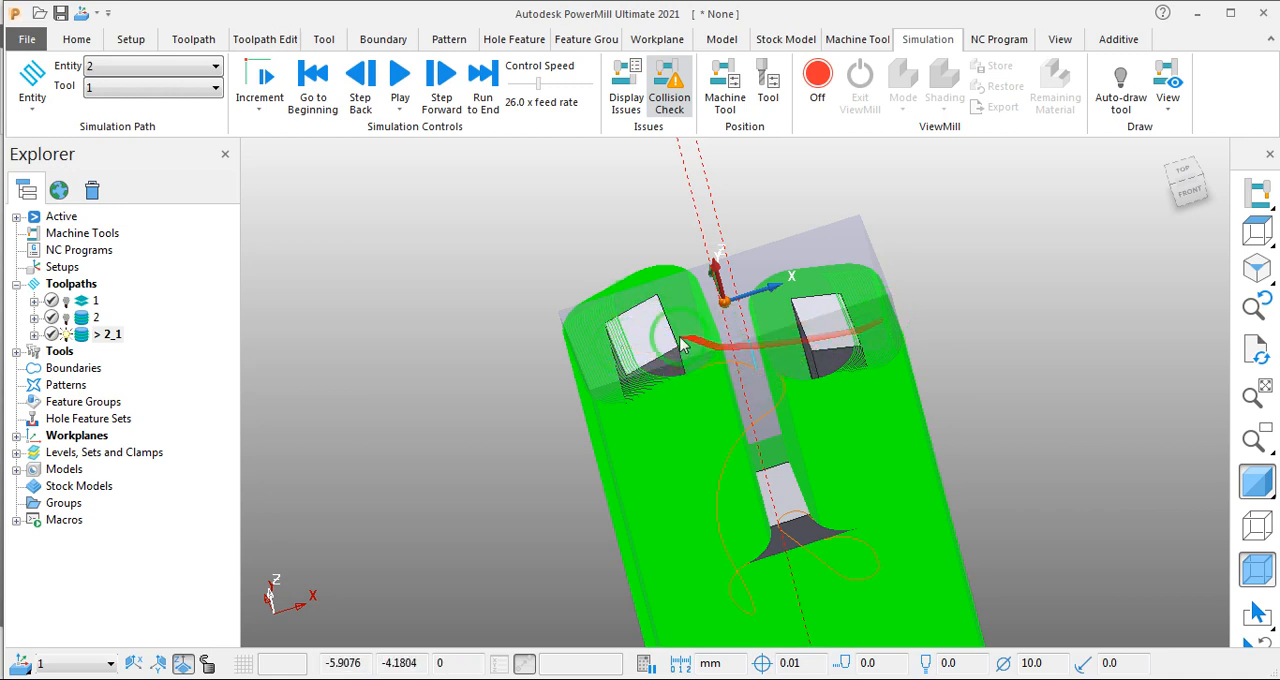
pyautogui.scroll(-3, 694, 349)
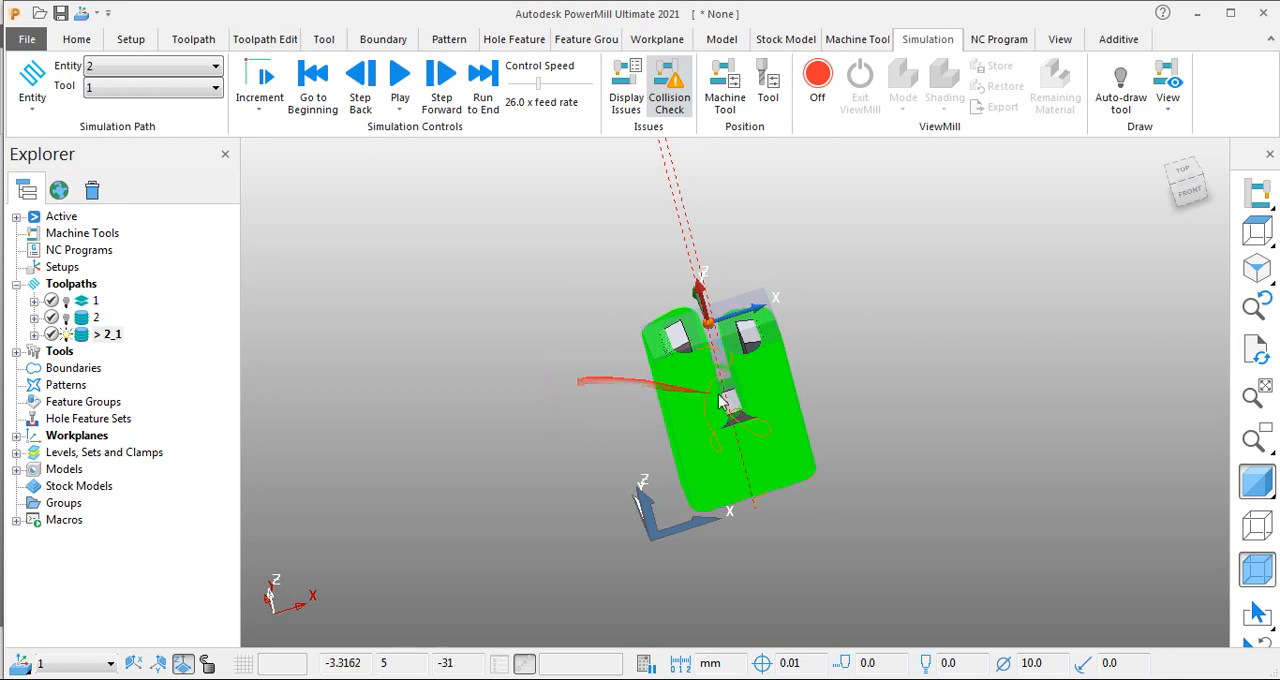
# - Examine toolpath 2_1's passes around the selected flat faces and the slot from several angles and distances
pyautogui.scroll(3, 570, 375)
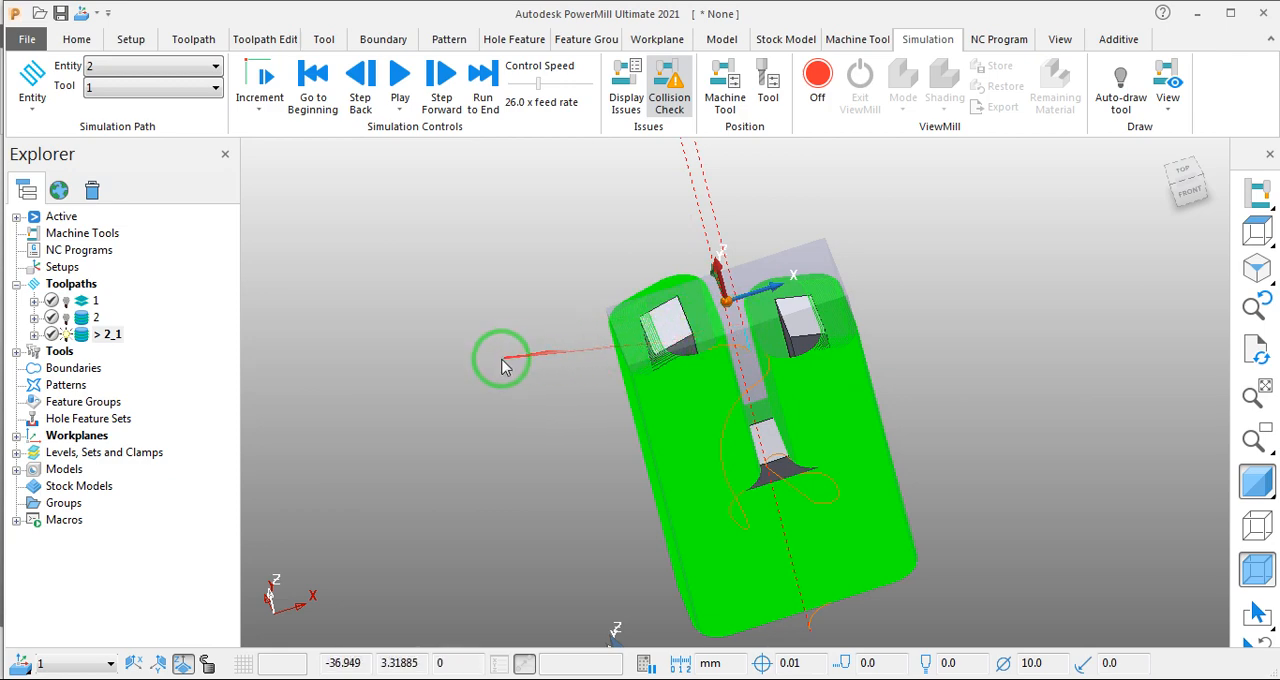
pyautogui.moveTo(505, 365); pyautogui.dragTo(550, 322, button='middle')
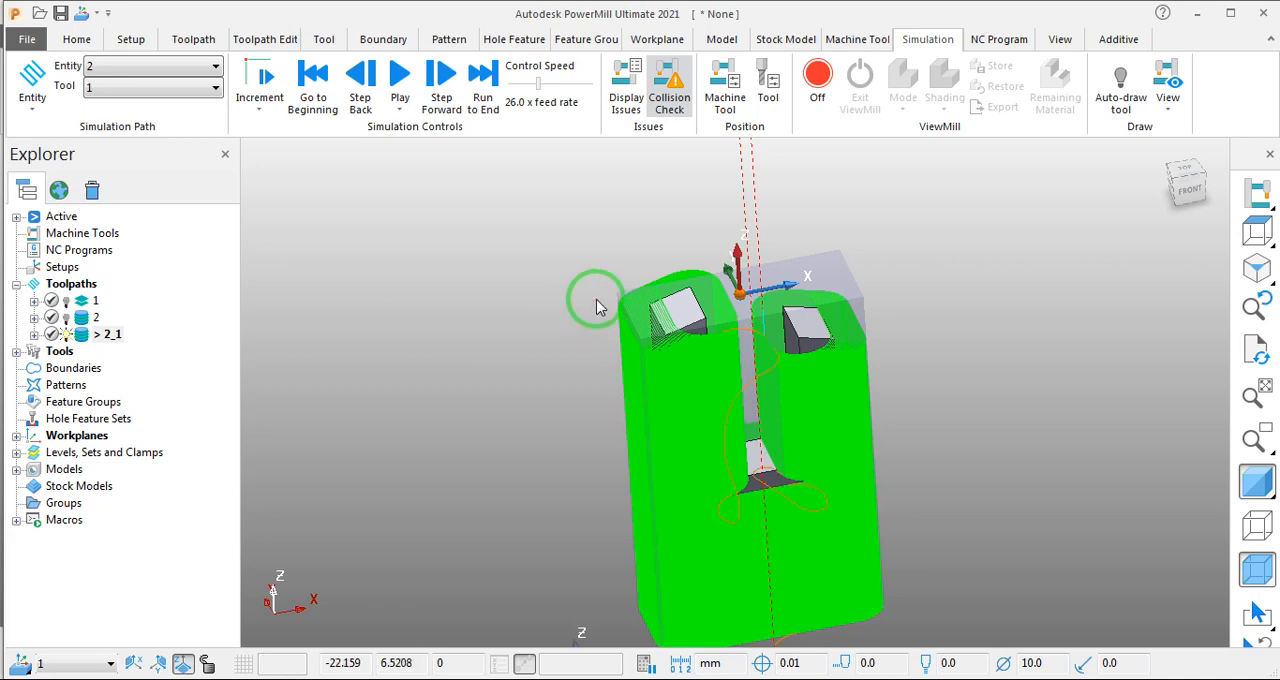
pyautogui.scroll(2, 750, 352)
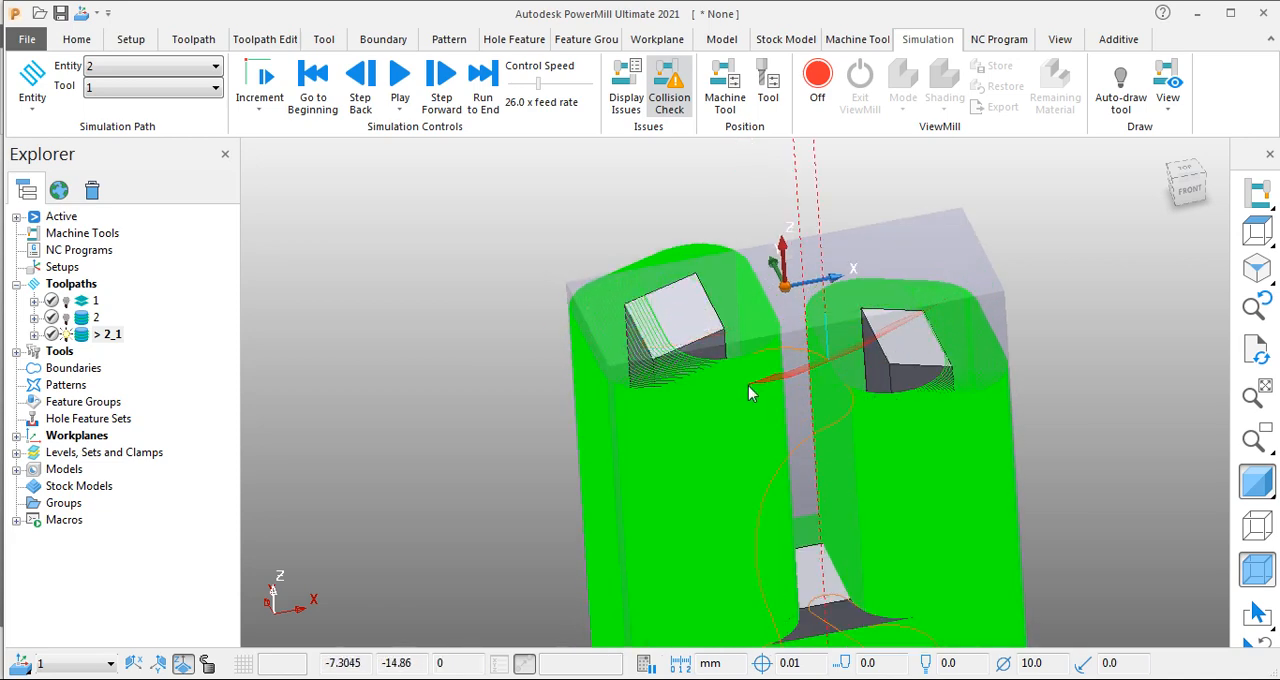
pyautogui.scroll(-2, 748, 385)
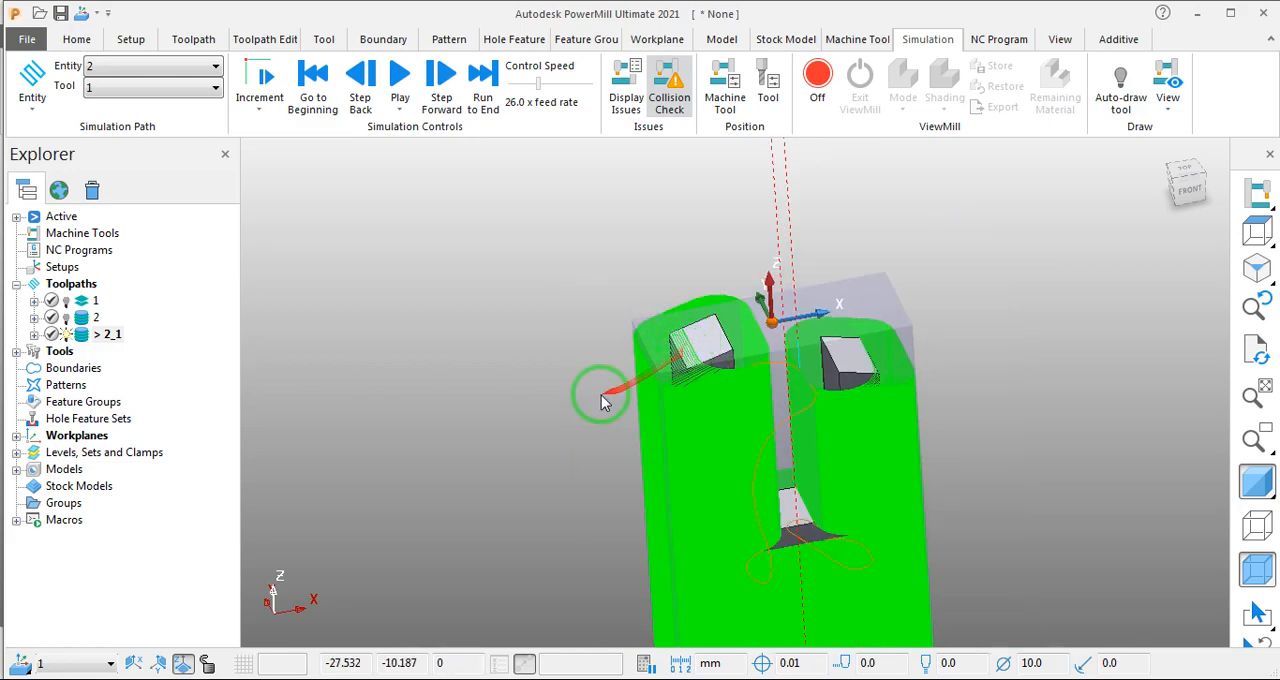
pyautogui.moveTo(601, 400); pyautogui.dragTo(865, 377, button='middle')
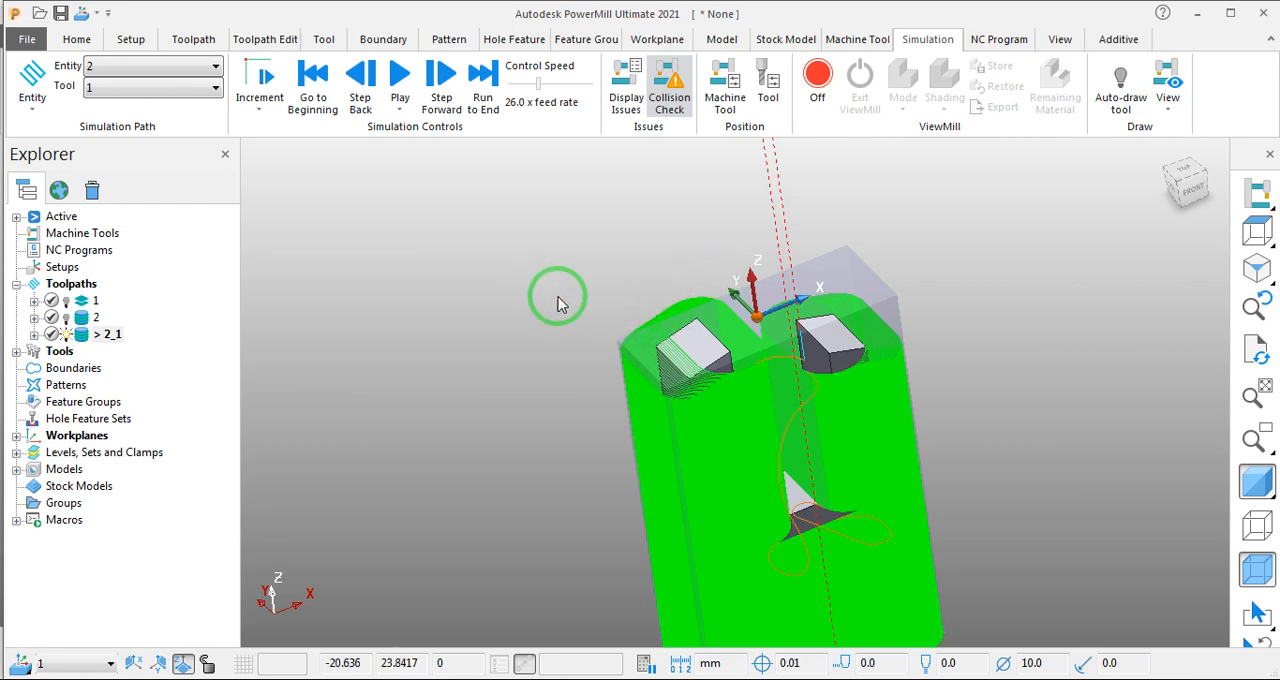
pyautogui.moveTo(560, 297); pyautogui.dragTo(594, 356, button='middle')
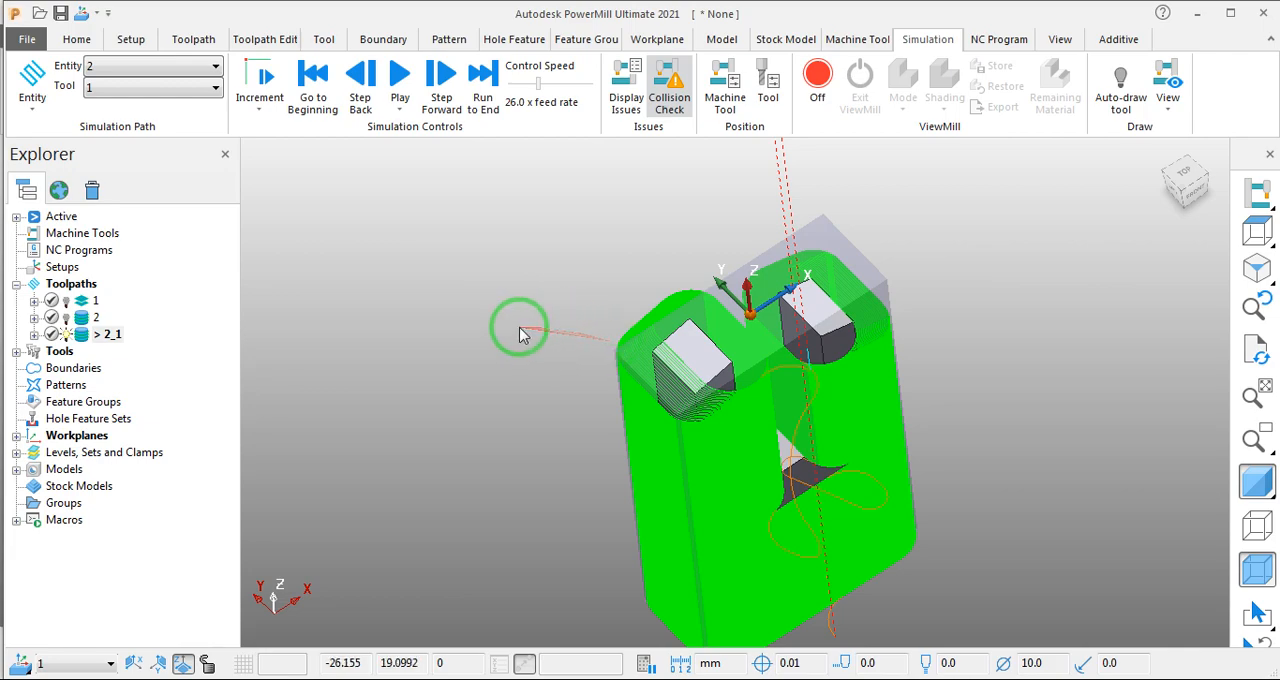
pyautogui.moveTo(523, 331); pyautogui.dragTo(490, 310, button='middle')
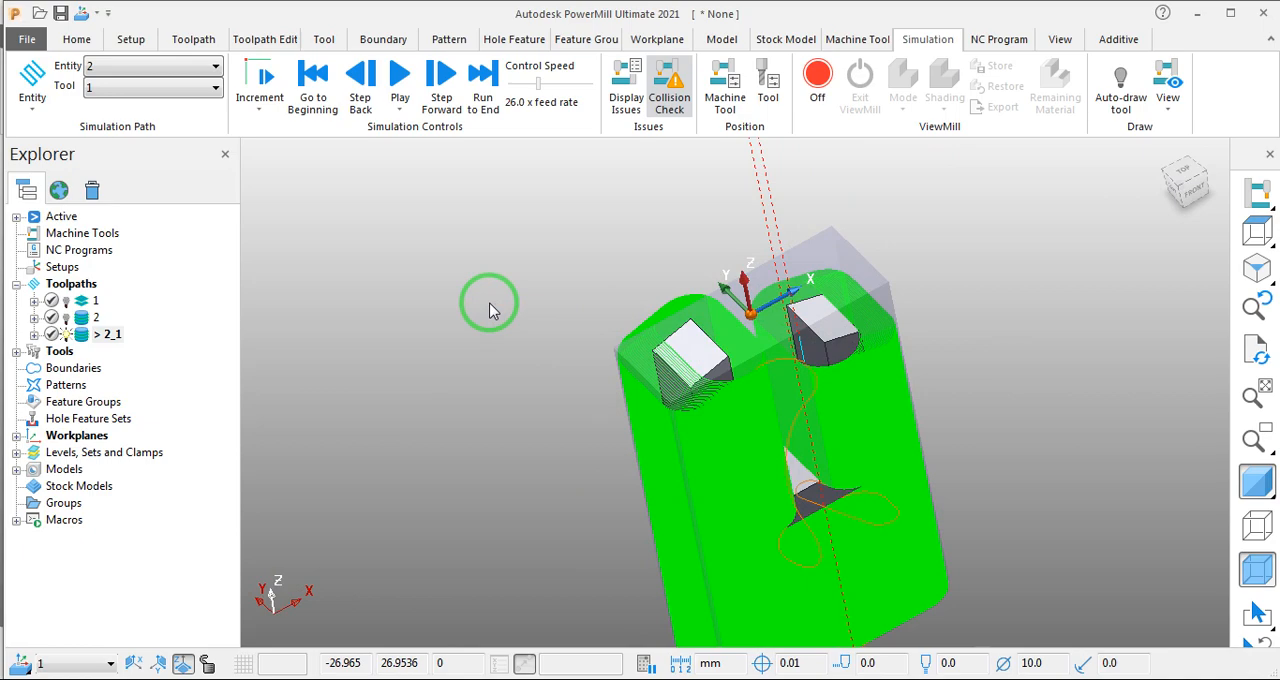
pyautogui.moveTo(503, 374); pyautogui.dragTo(793, 415, button='middle')
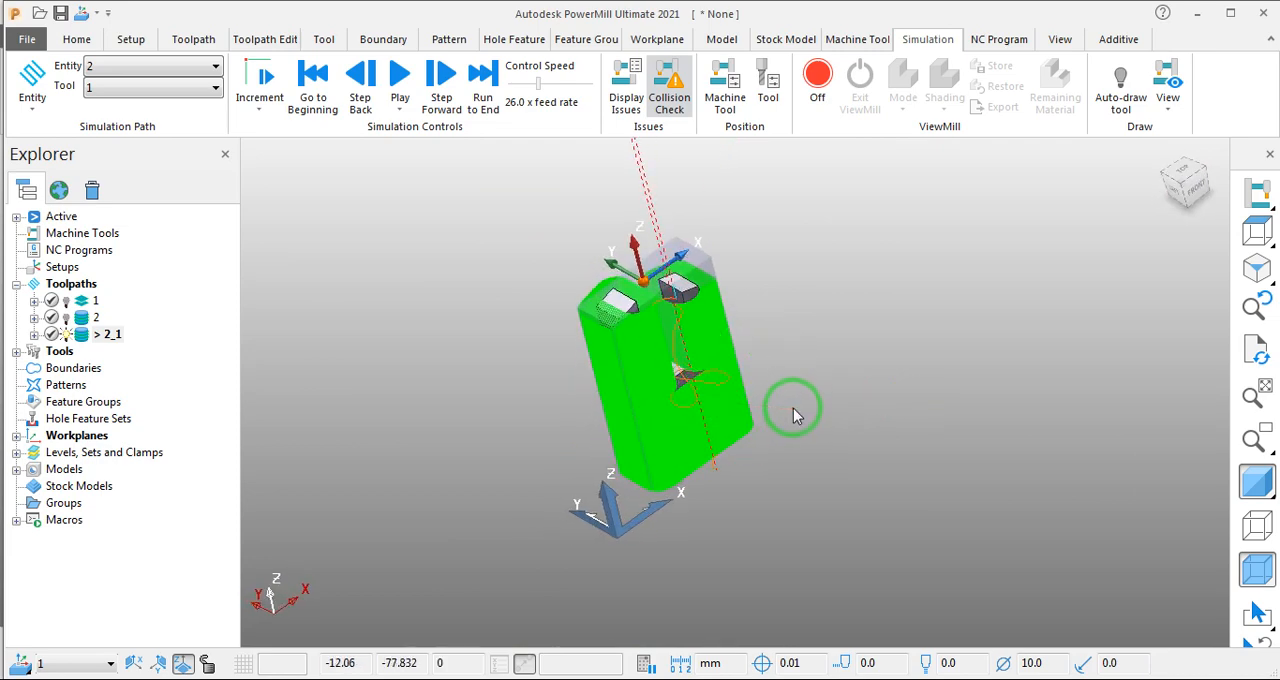